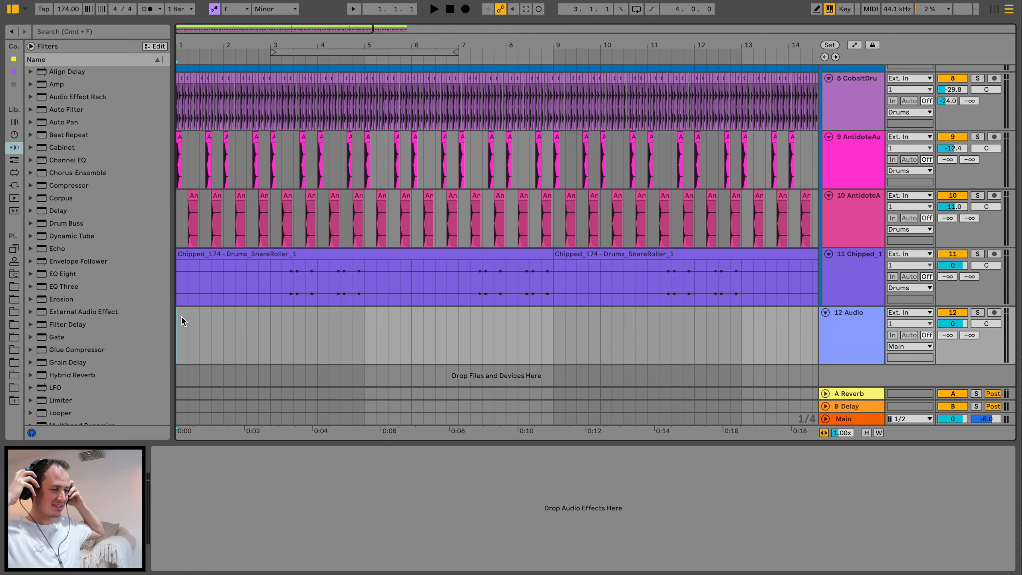
- Search the plug-ins for "pia", load imagiro piano 2 on a new track, and close its window
{"action": "key", "text": "space"}
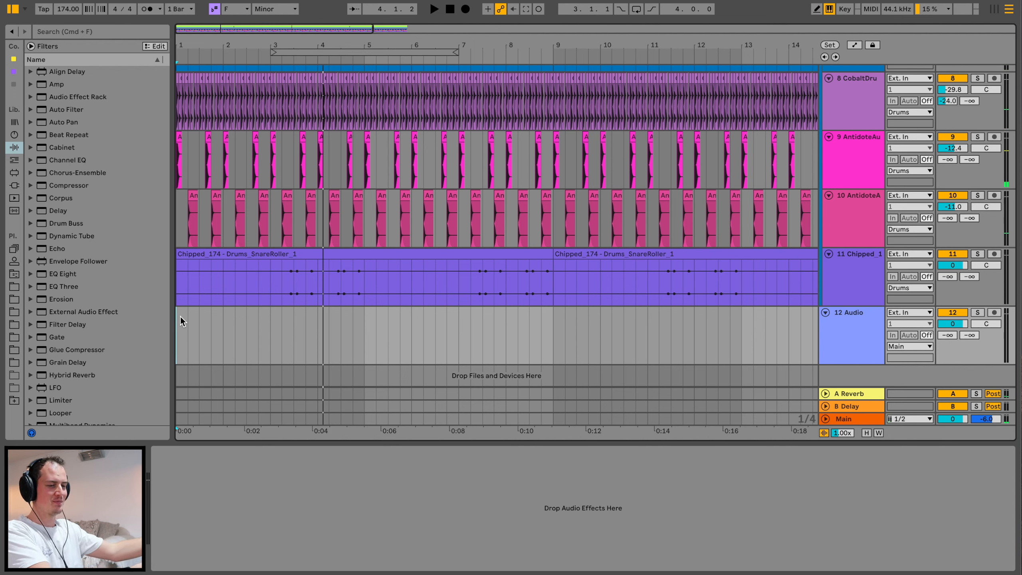
{"action": "left_click", "coordinate": [14, 185]}
{"action": "left_click", "coordinate": [80, 31]}
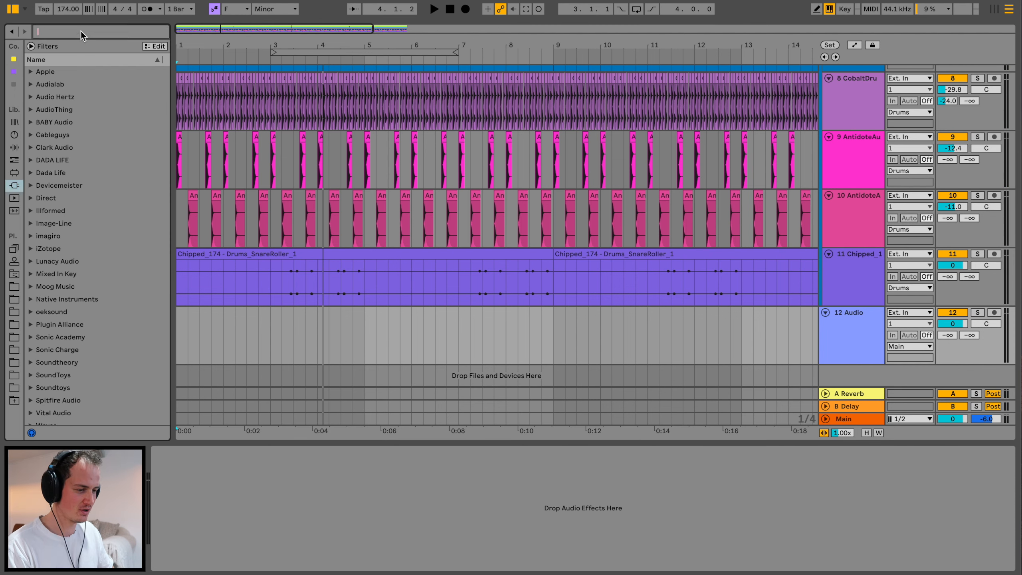
{"action": "type", "text": "pai"}
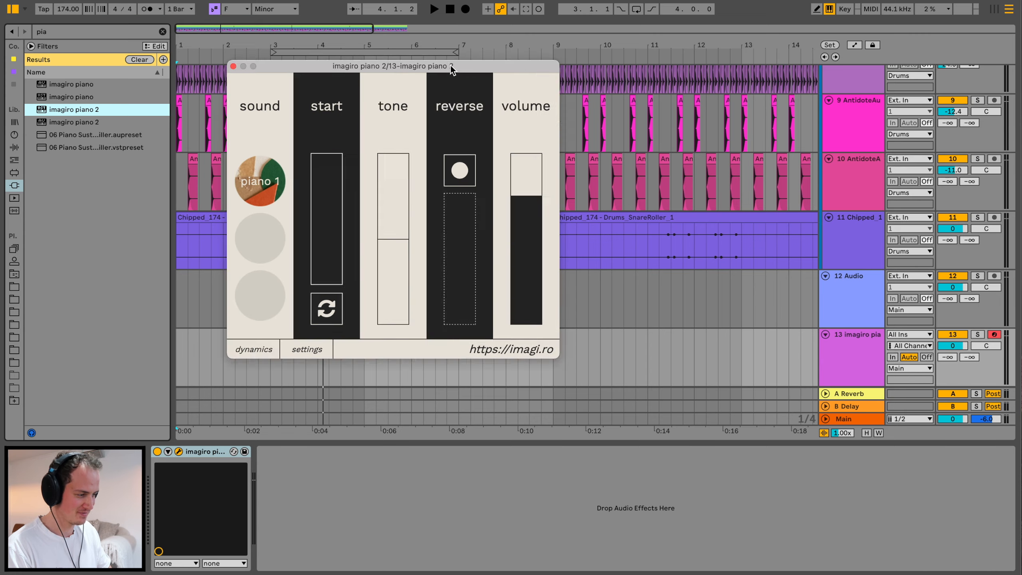
{"action": "left_click_drag", "start_coordinate": [450, 65], "coordinate": [550, 103]}
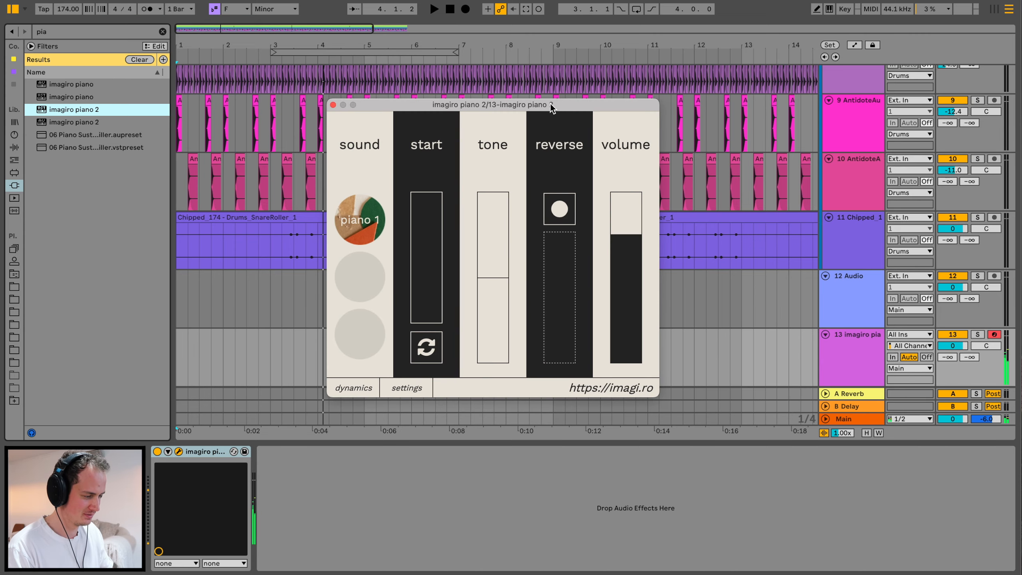
{"action": "key", "text": "m"}
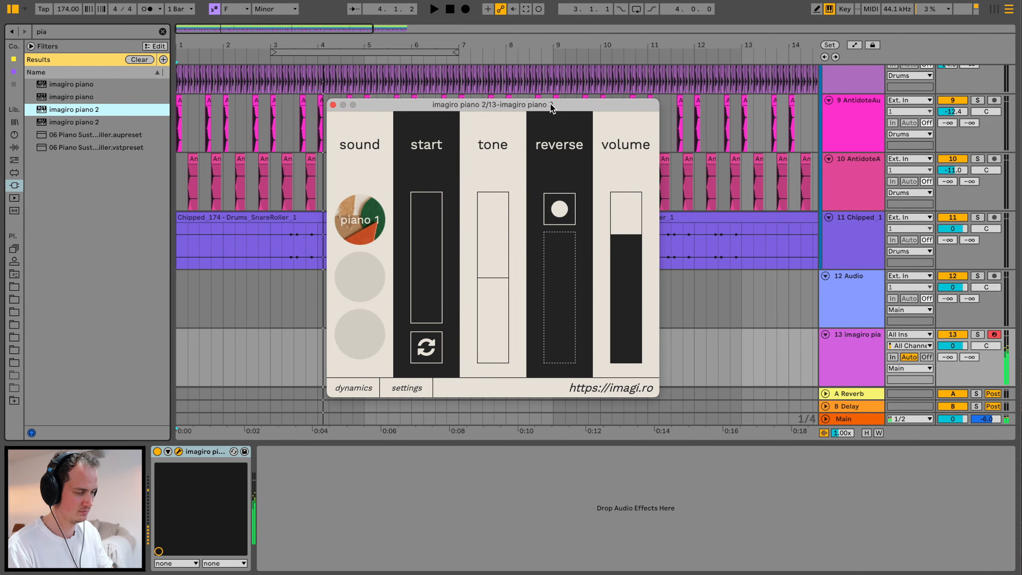
{"action": "left_click", "coordinate": [332, 105]}
- Solo the Backing Layer group and play the arrangement from the start to hear it alone
{"action": "scroll", "coordinate": [240, 233], "scroll_direction": "up", "scroll_amount": 5}
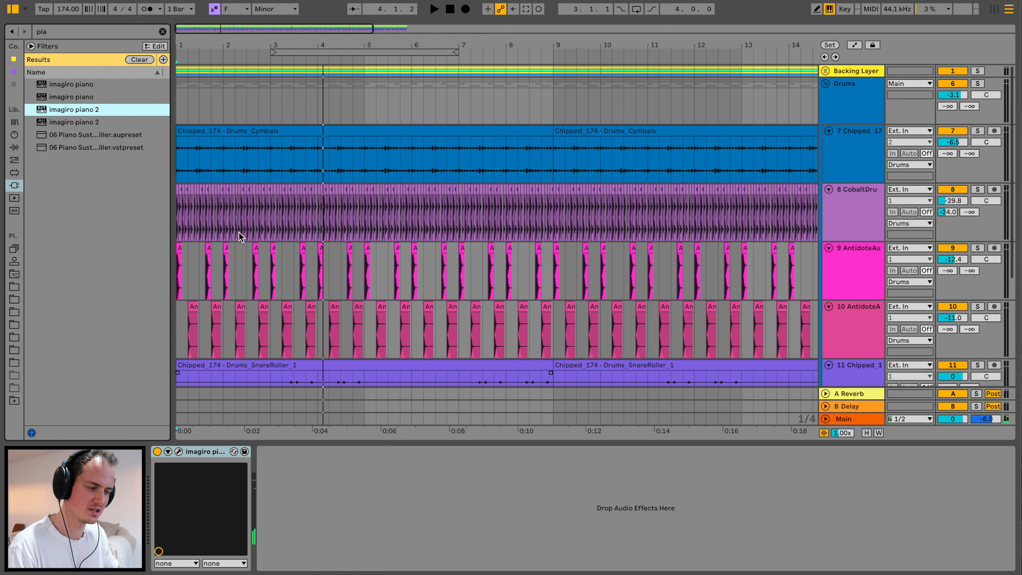
{"action": "key", "text": "space"}
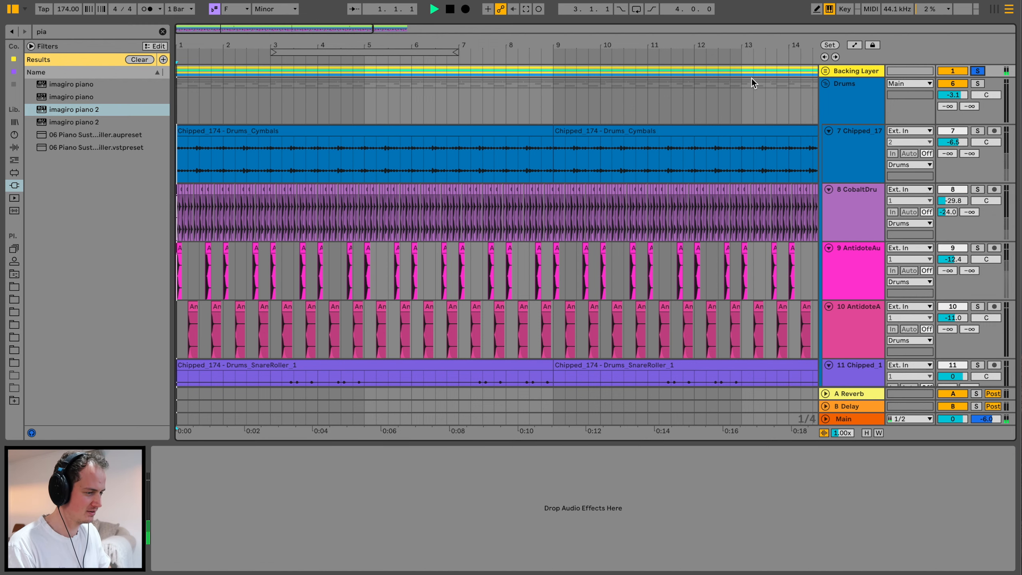
{"action": "scroll", "coordinate": [358, 226], "scroll_direction": "down", "scroll_amount": 5}
{"action": "key", "text": "space"}
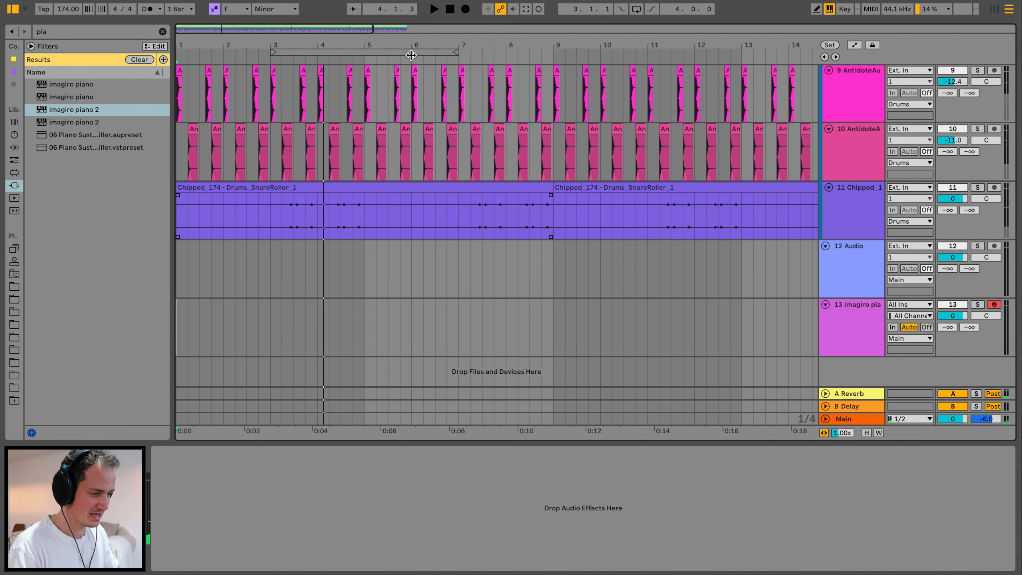
- Insert an empty eight-bar MIDI clip at bar 1 on the imagiro piano track and enlarge its note editor
{"action": "left_click_drag", "start_coordinate": [424, 47], "coordinate": [328, 43]}
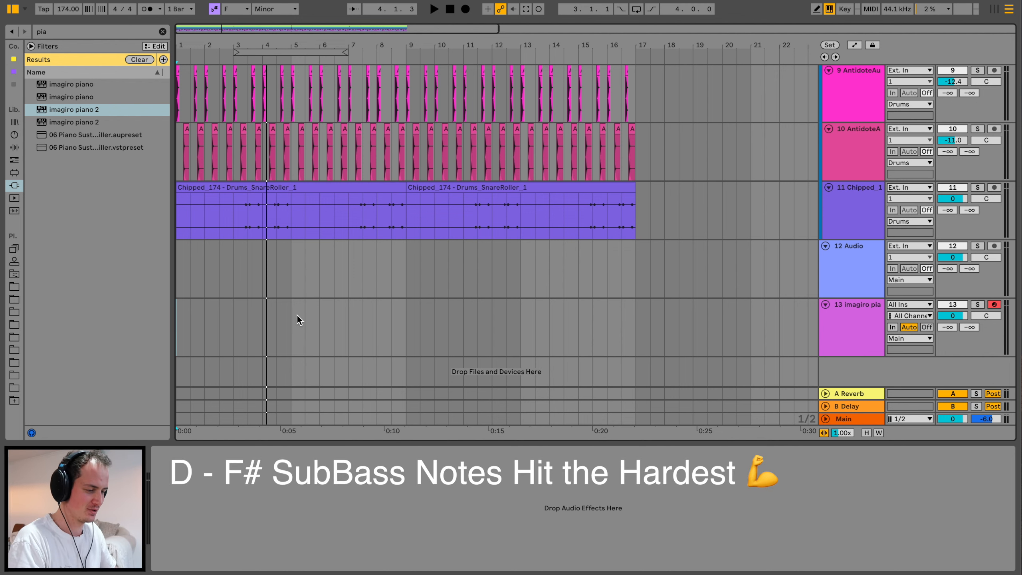
{"action": "mouse_move", "coordinate": [217, 50]}
{"action": "left_mouse_down"}
{"action": "mouse_move", "coordinate": [555, 321]}
{"action": "mouse_move", "coordinate": [47, 326]}
{"action": "left_mouse_up"}
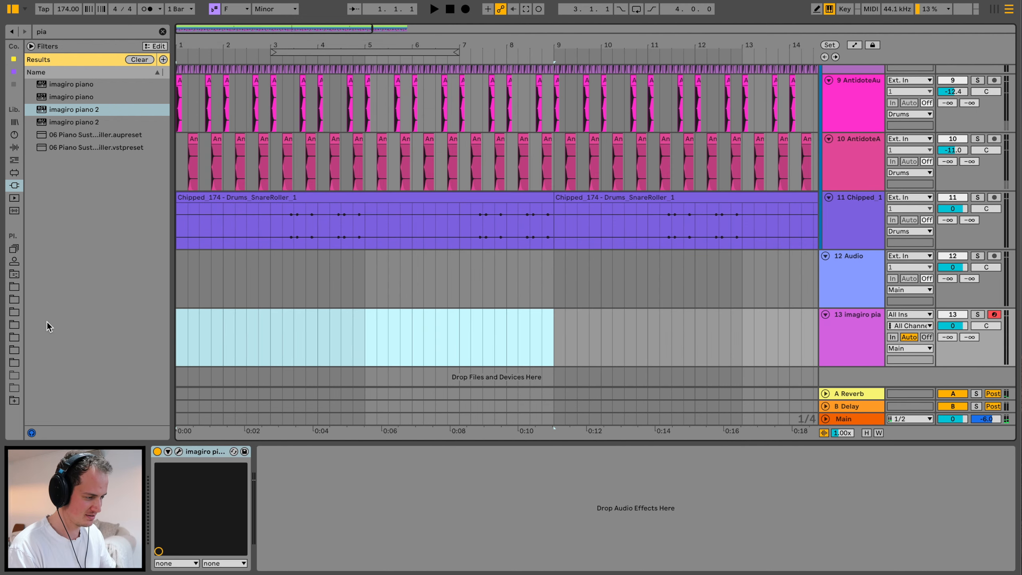
{"action": "key", "text": "ctrl+shift+m"}
{"action": "left_click_drag", "start_coordinate": [347, 426], "coordinate": [227, 169]}
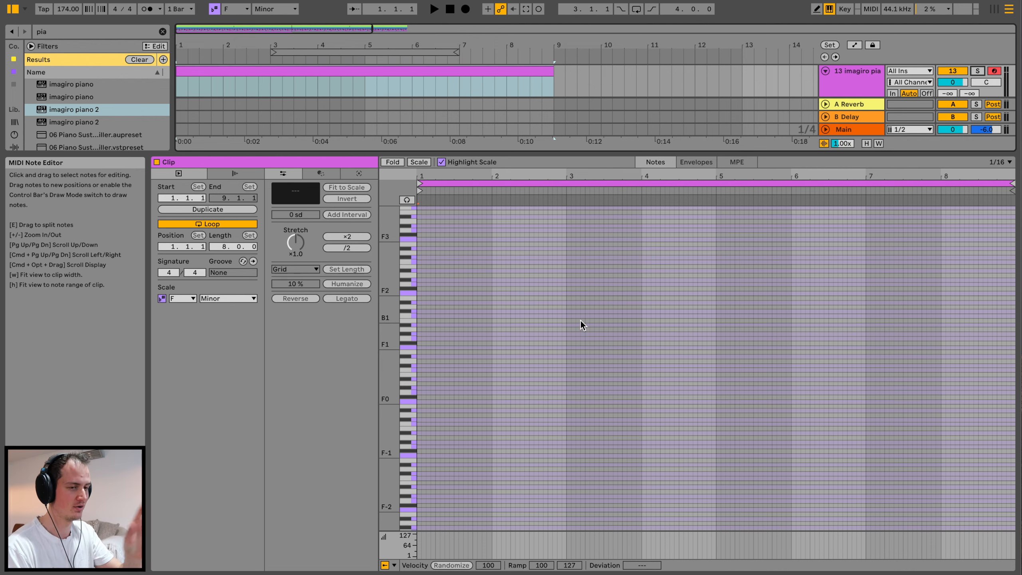
- Draw an F0 note from bar 5 to the end of the piano clip and play it back
{"action": "left_click", "coordinate": [581, 321]}
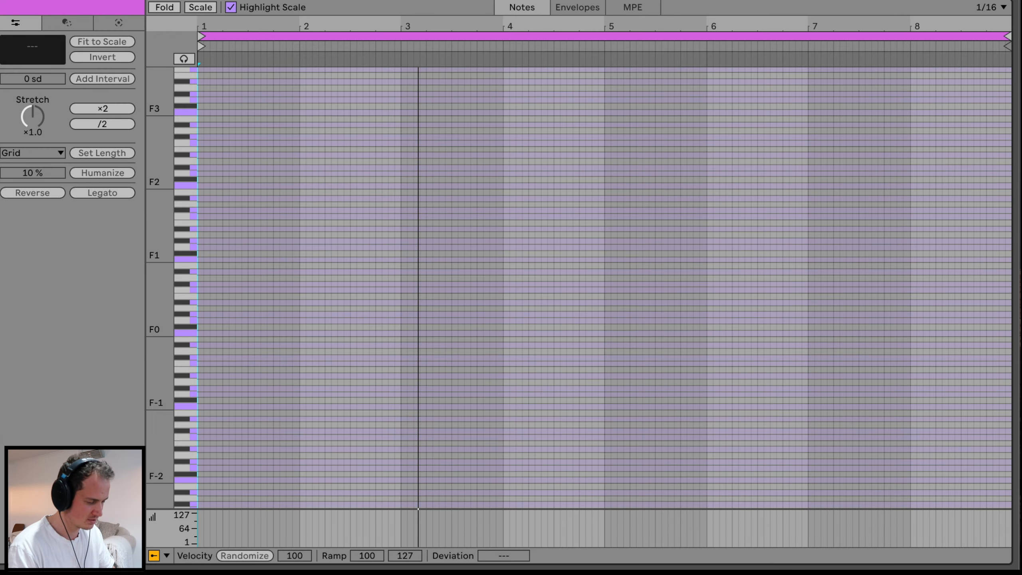
{"action": "scroll", "coordinate": [419, 321], "scroll_direction": "up", "scroll_amount": 5}
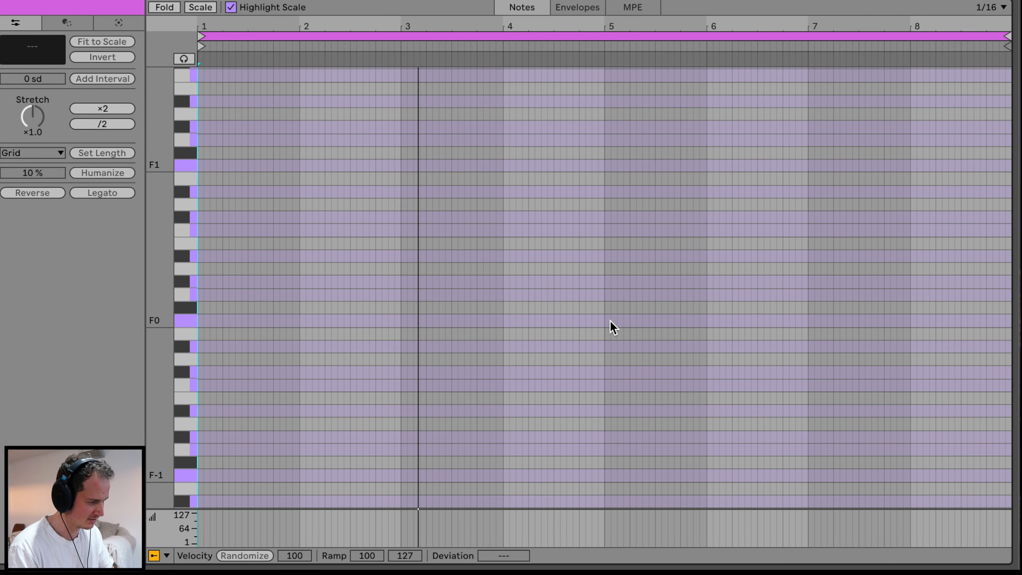
{"action": "mouse_move", "coordinate": [609, 320]}
{"action": "left_mouse_down"}
{"action": "mouse_move", "coordinate": [1006, 320]}
{"action": "mouse_move", "coordinate": [936, 318]}
{"action": "left_mouse_up"}
{"action": "scroll", "coordinate": [472, 362], "scroll_direction": "left", "scroll_amount": 3}
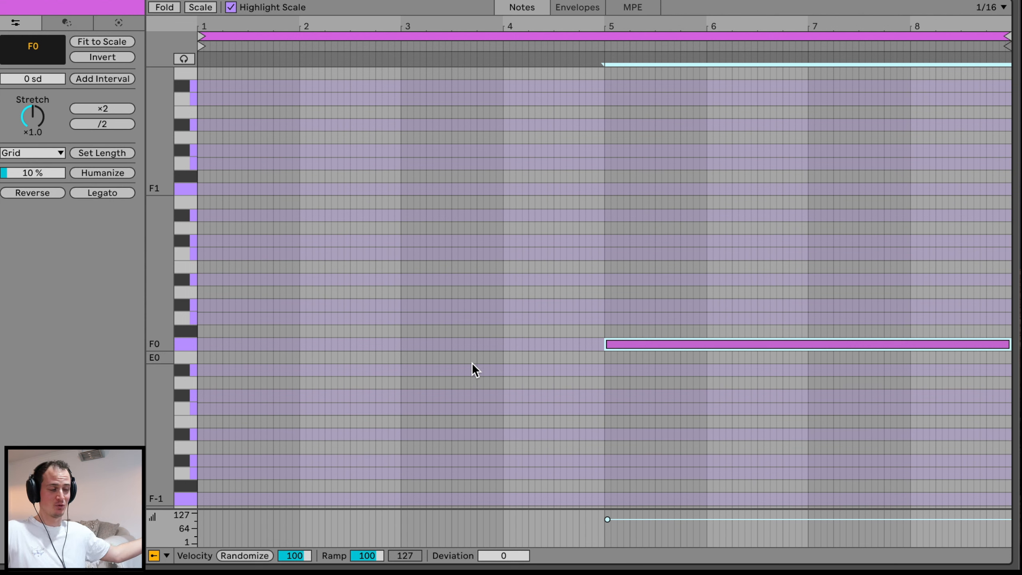
{"action": "scroll", "coordinate": [472, 362], "scroll_direction": "up", "scroll_amount": 1}
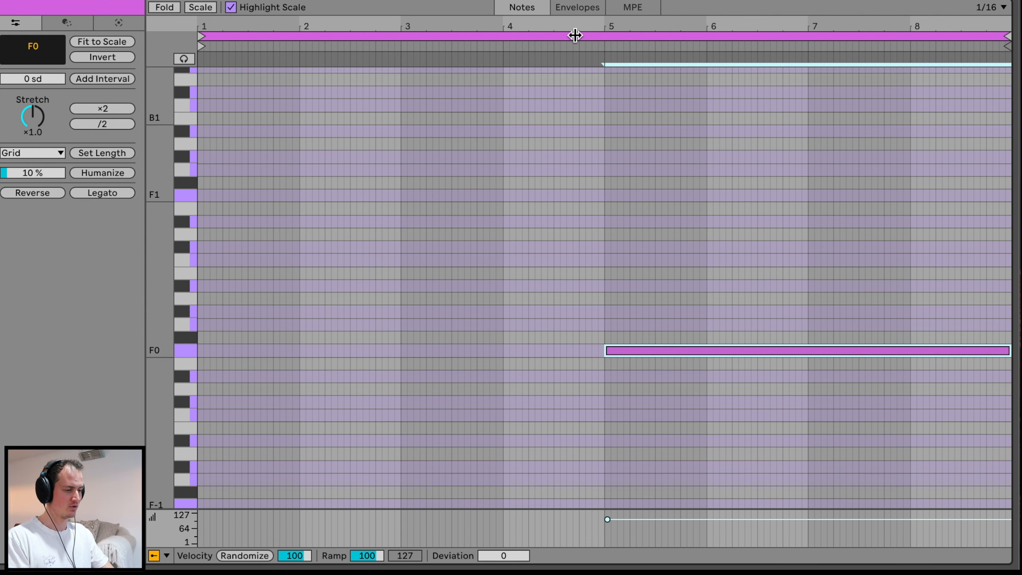
{"action": "left_click", "coordinate": [557, 46]}
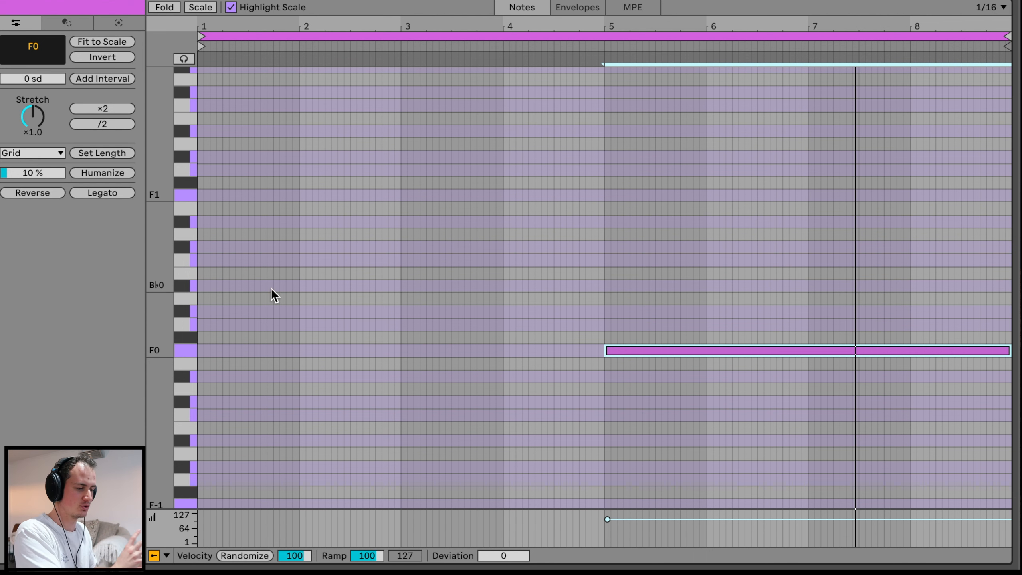
- Add a B♭0 note covering bars 1 and 2 of the clip and audition it
{"action": "double_click", "coordinate": [204, 286]}
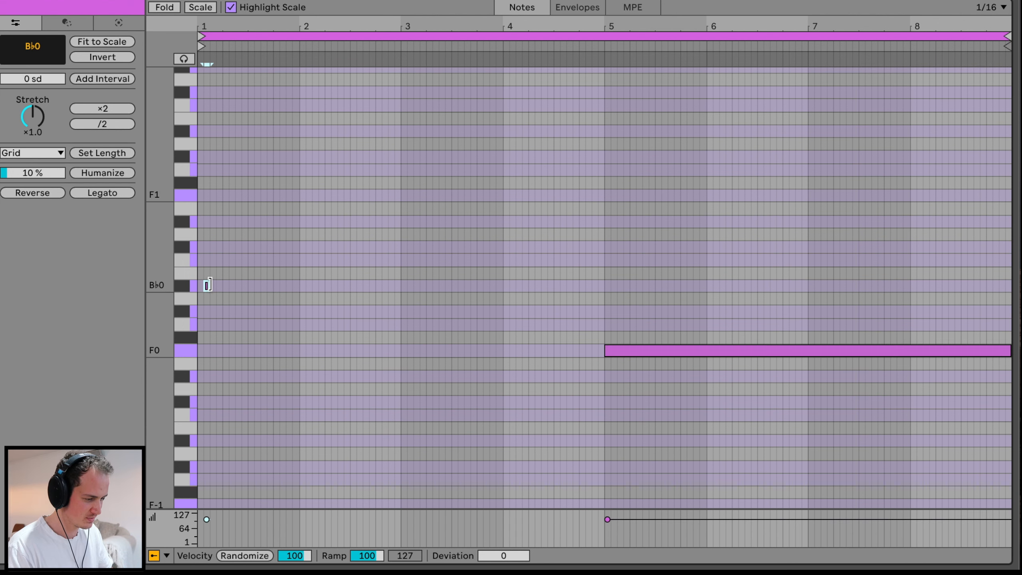
{"action": "left_click_drag", "start_coordinate": [210, 286], "coordinate": [399, 280]}
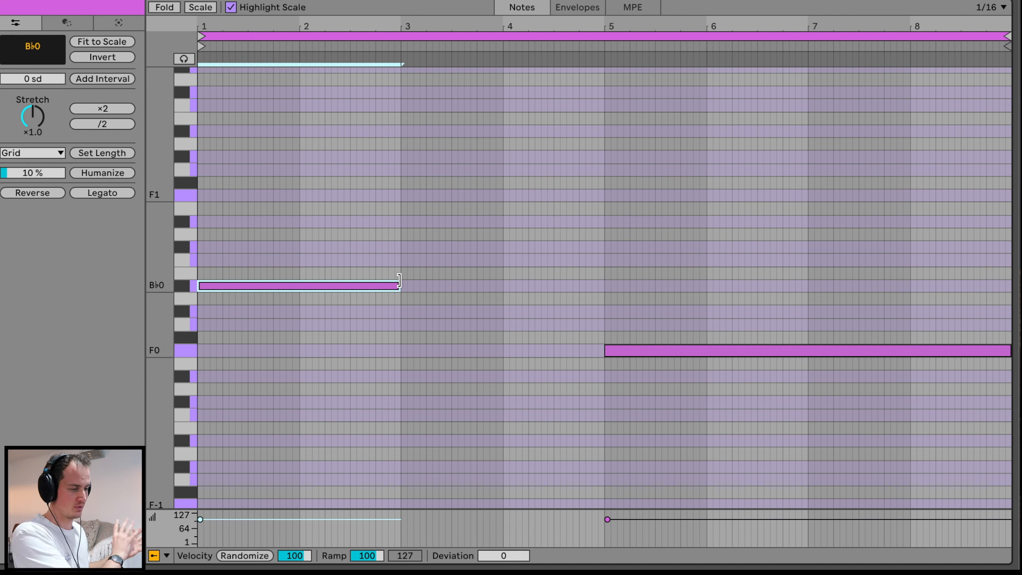
{"action": "key", "text": "space"}
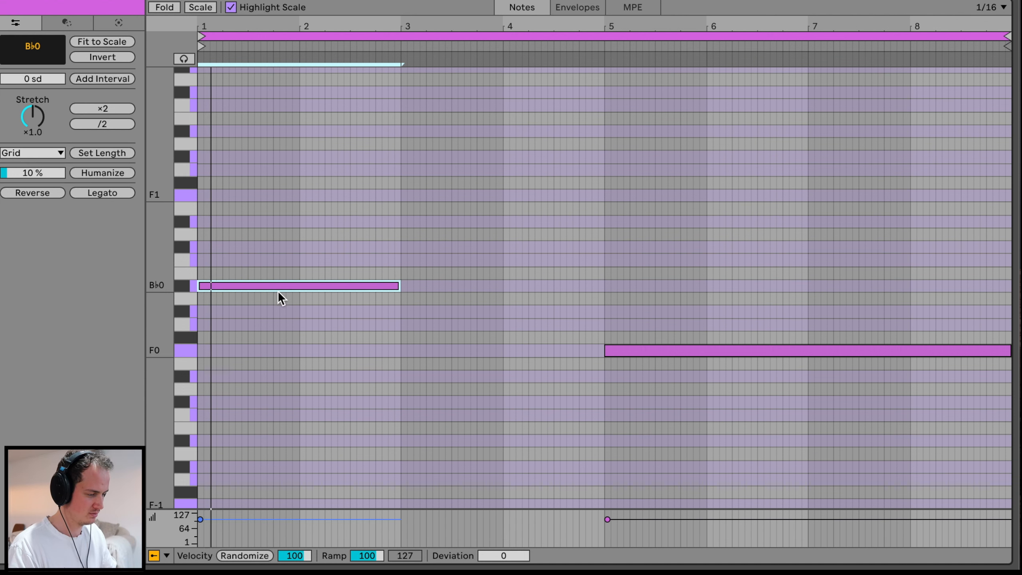
{"action": "key", "text": "space"}
- Duplicate the B♭0 note into bars 3 and 4, lower the copy to A♭0, and audition the sequence
{"action": "key", "text": "ctrl+d"}
{"action": "key", "text": "Down"}
{"action": "key", "text": "Down"}
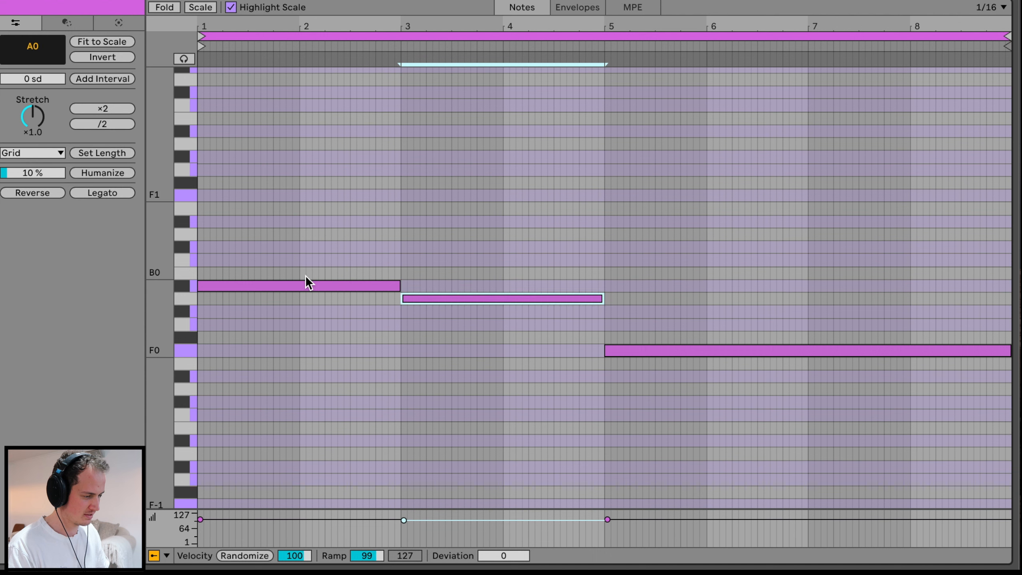
{"action": "left_click", "coordinate": [373, 41]}
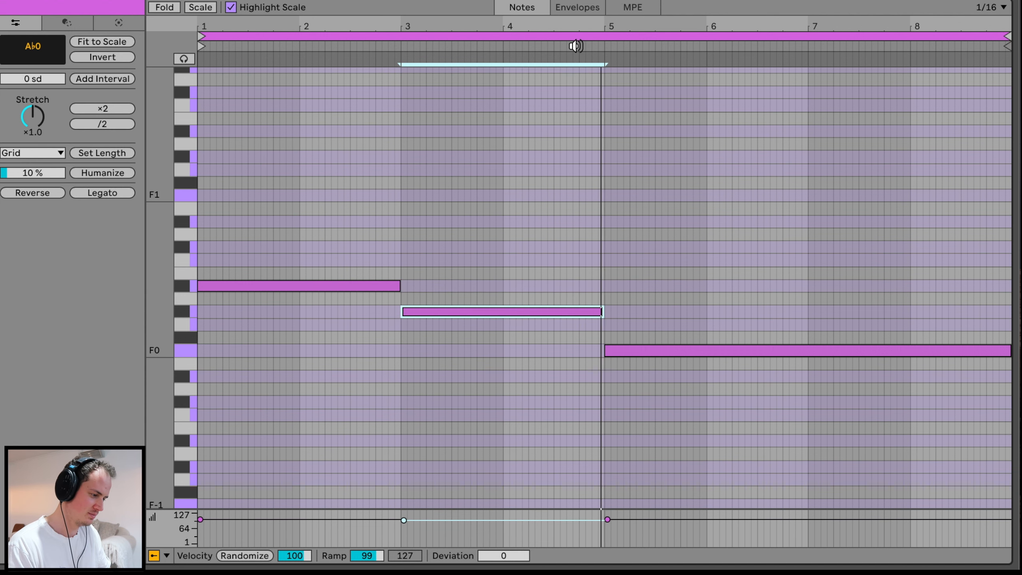
{"action": "key", "text": "space"}
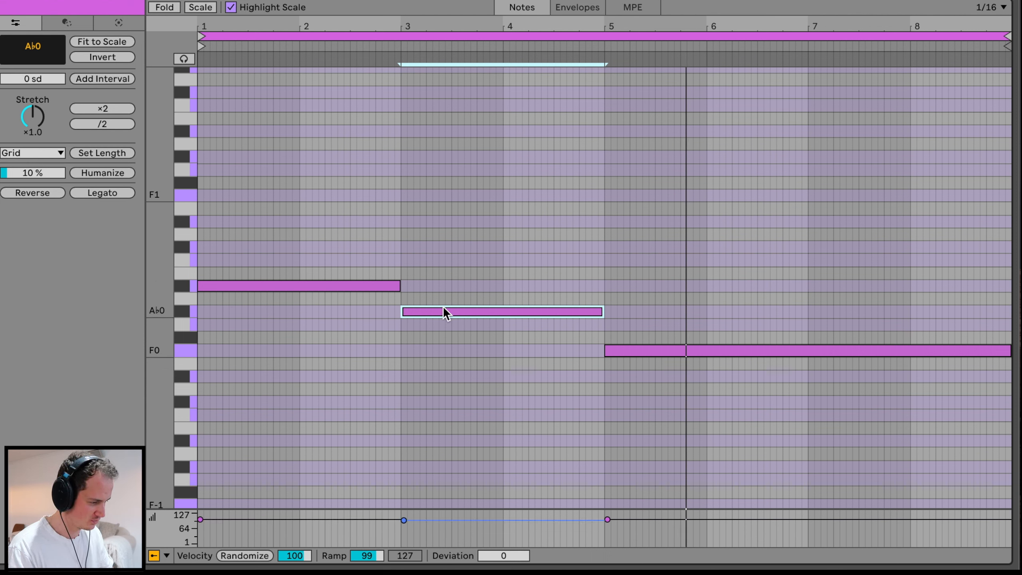
- Try the bar 3 note at G0, undo the move, and replay from bar 3
{"action": "left_click_drag", "start_coordinate": [444, 309], "coordinate": [443, 325]}
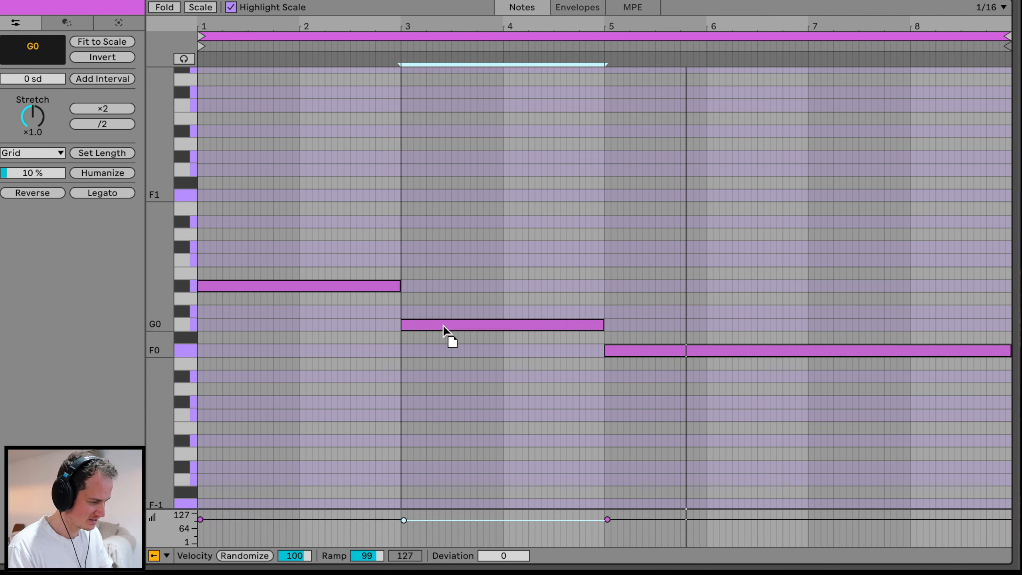
{"action": "left_click", "coordinate": [396, 49]}
{"action": "key", "text": "ctrl+z"}
{"action": "left_click", "coordinate": [395, 49]}
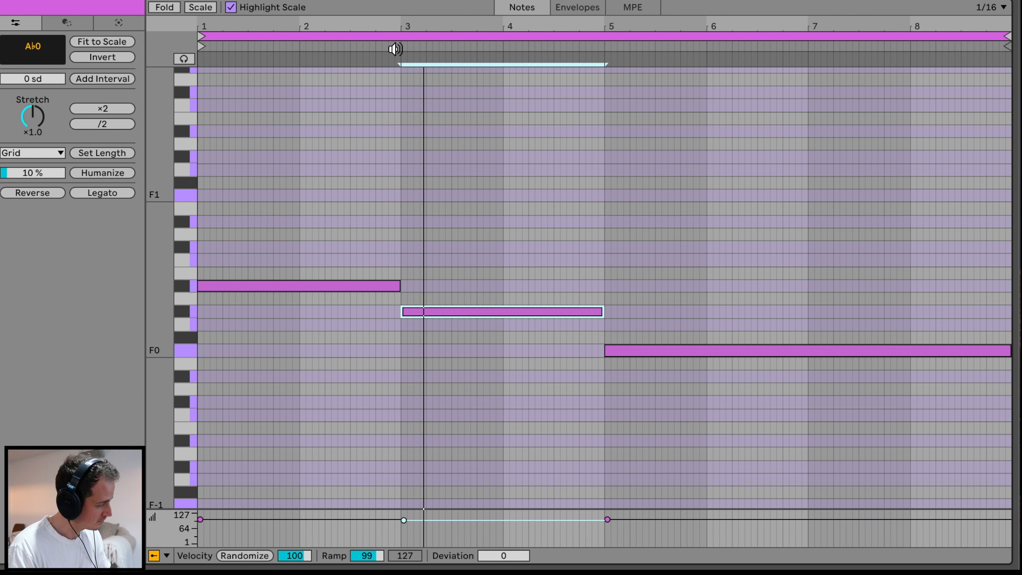
- Try raising the bar 3 note to D♭1 and audition it against the first note
{"action": "key", "text": "Up"}
{"action": "key", "text": "Up"}
{"action": "key", "text": "Up"}
{"action": "key", "text": "Down"}
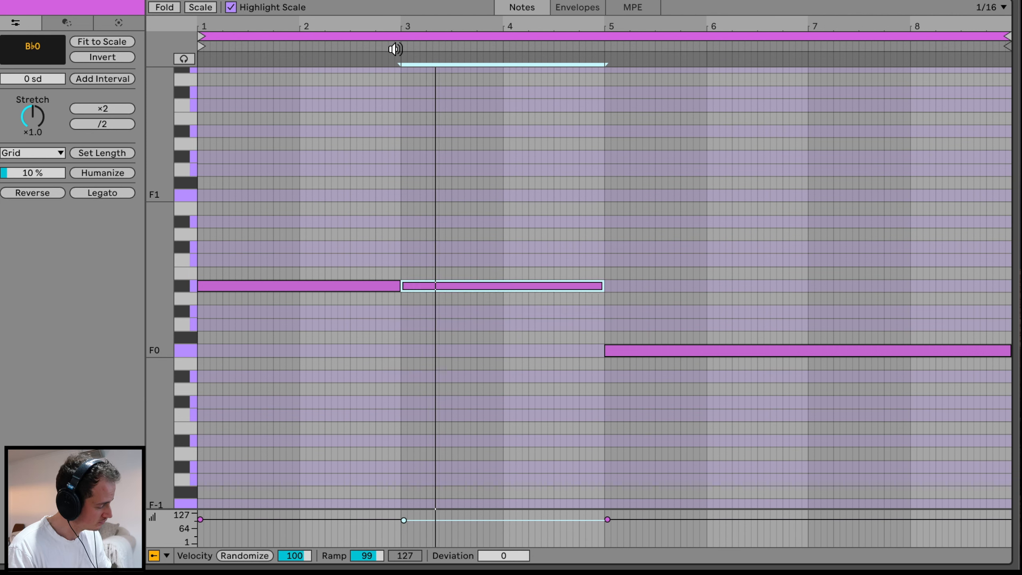
{"action": "key", "text": "Up"}
{"action": "key", "text": "Up"}
{"action": "key", "text": "Up"}
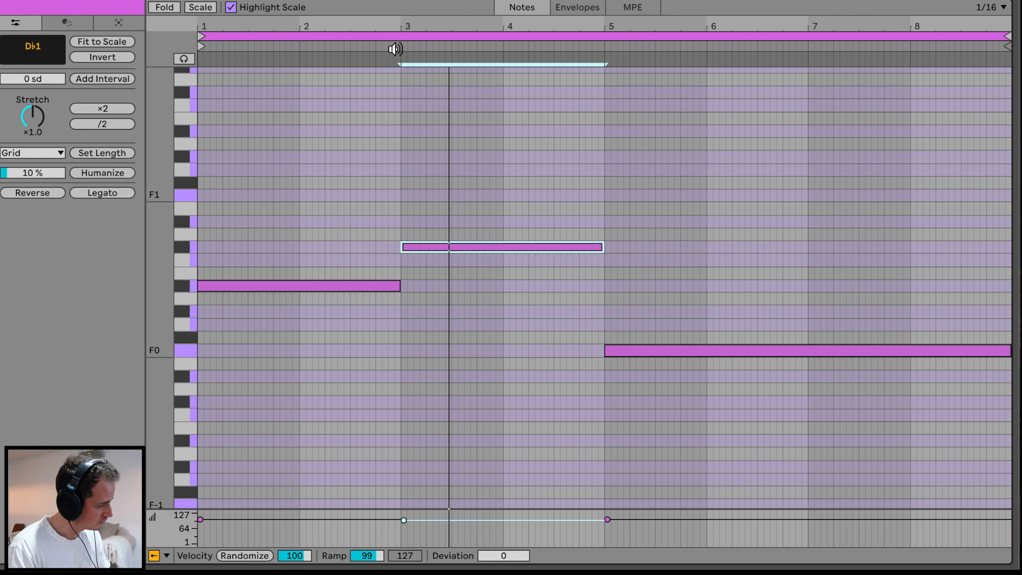
{"action": "left_click", "coordinate": [395, 48]}
{"action": "key", "text": "space"}
{"action": "key", "text": "space"}
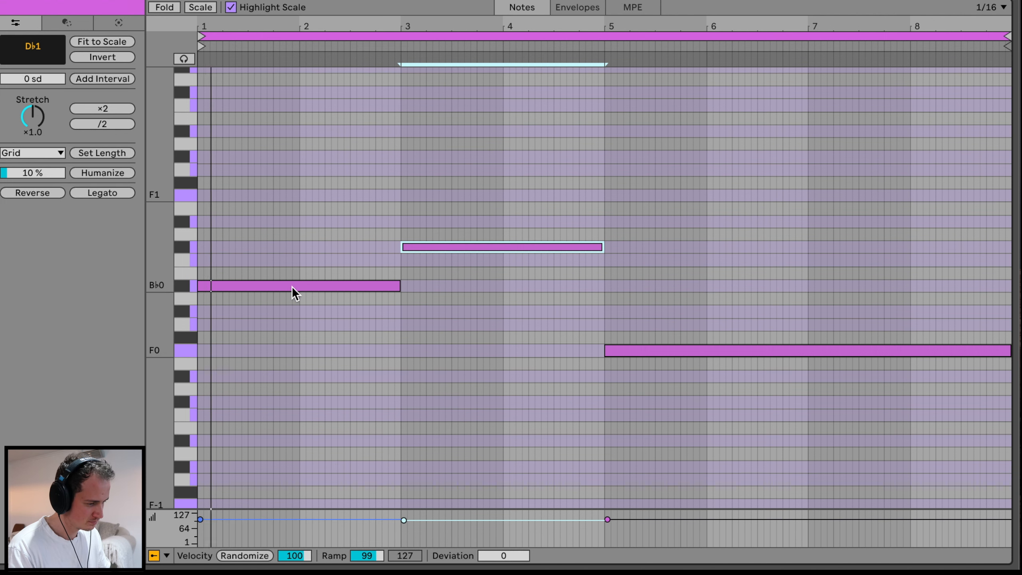
- Lower the bar 1 note to A♭0 and the bar 3 note to C1, audition them, and enable note preview
{"action": "left_click_drag", "start_coordinate": [292, 286], "coordinate": [292, 308]}
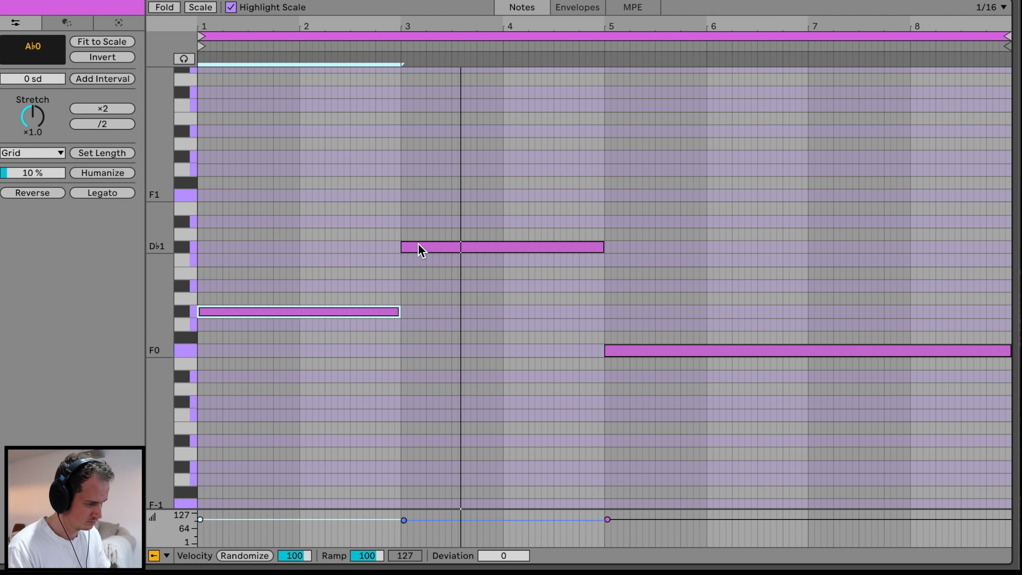
{"action": "left_click_drag", "start_coordinate": [418, 250], "coordinate": [418, 257]}
{"action": "left_click", "coordinate": [382, 46]}
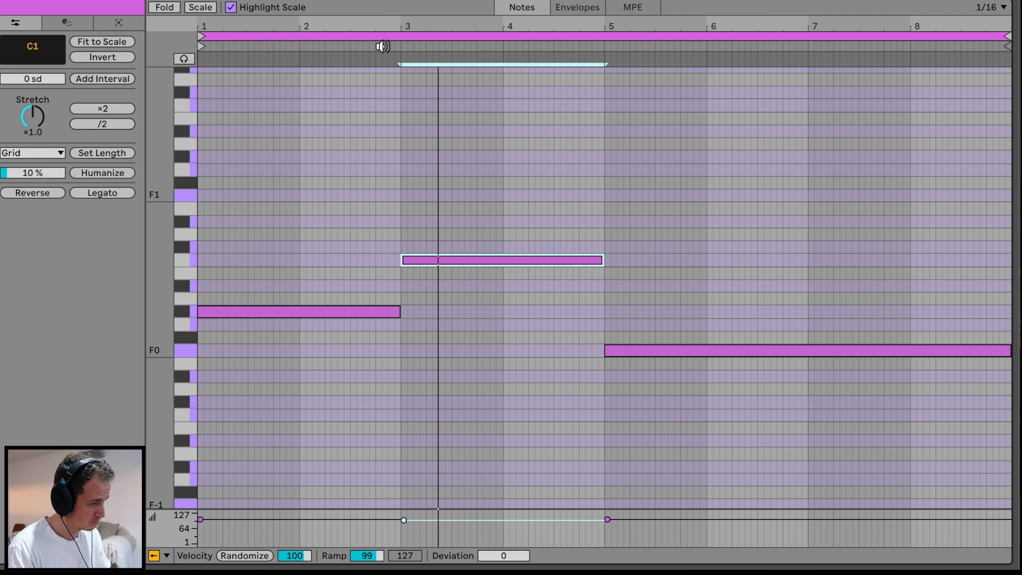
{"action": "left_click", "coordinate": [184, 58]}
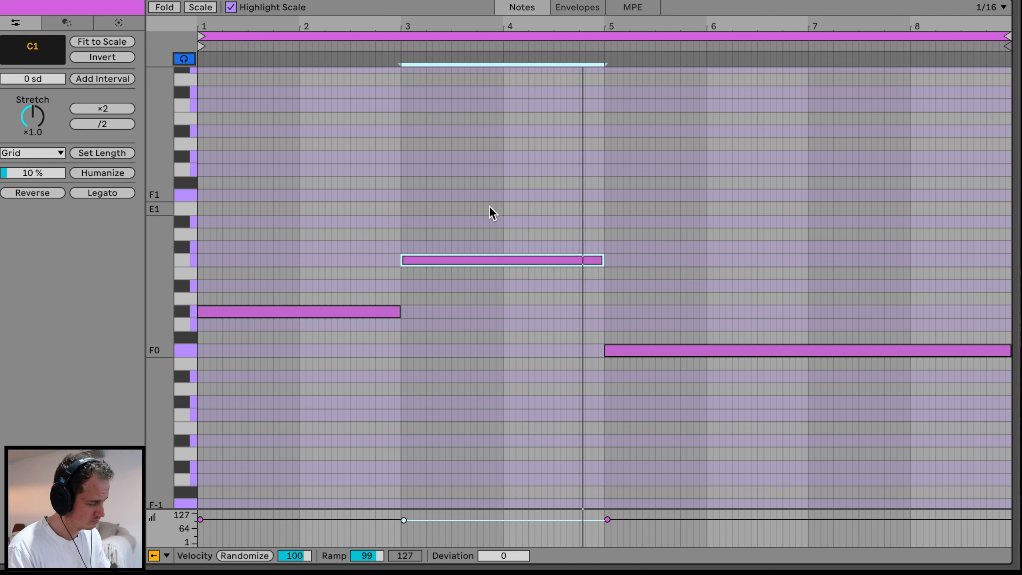
- Move the bar 3 note down to G0 and play the clip back from the first note
{"action": "left_click_drag", "start_coordinate": [407, 261], "coordinate": [407, 325]}
{"action": "key", "text": "space"}
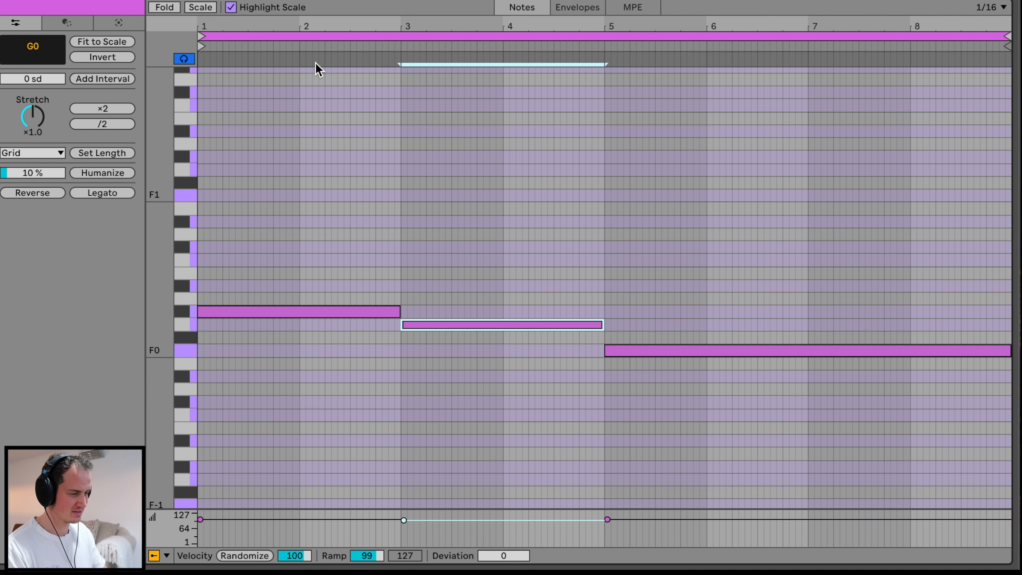
{"action": "left_click", "coordinate": [287, 47]}
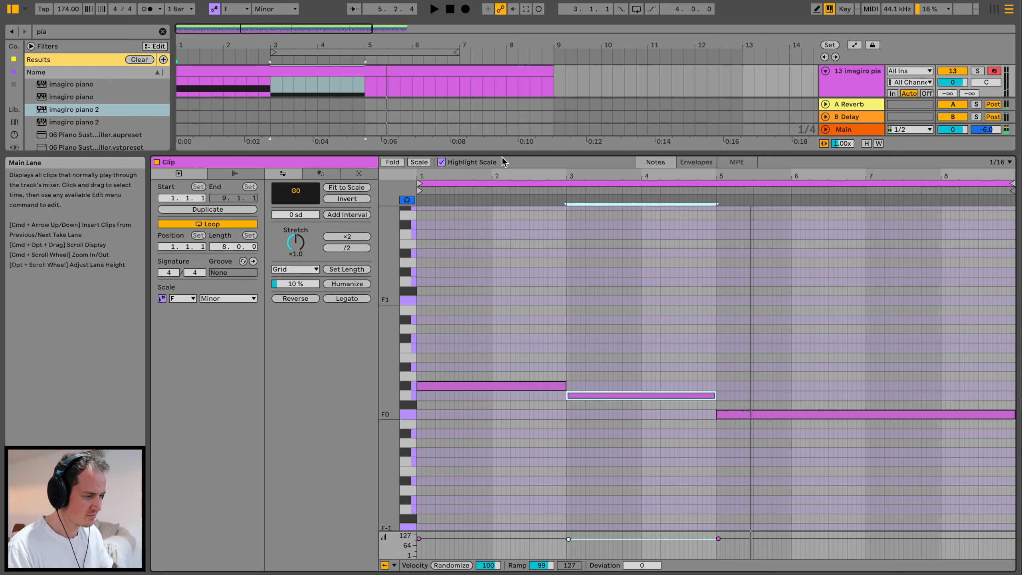
- Make more room for the arrangement and duplicate the piano clip so the copy starts at bar 9
{"action": "left_click_drag", "start_coordinate": [501, 156], "coordinate": [502, 235]}
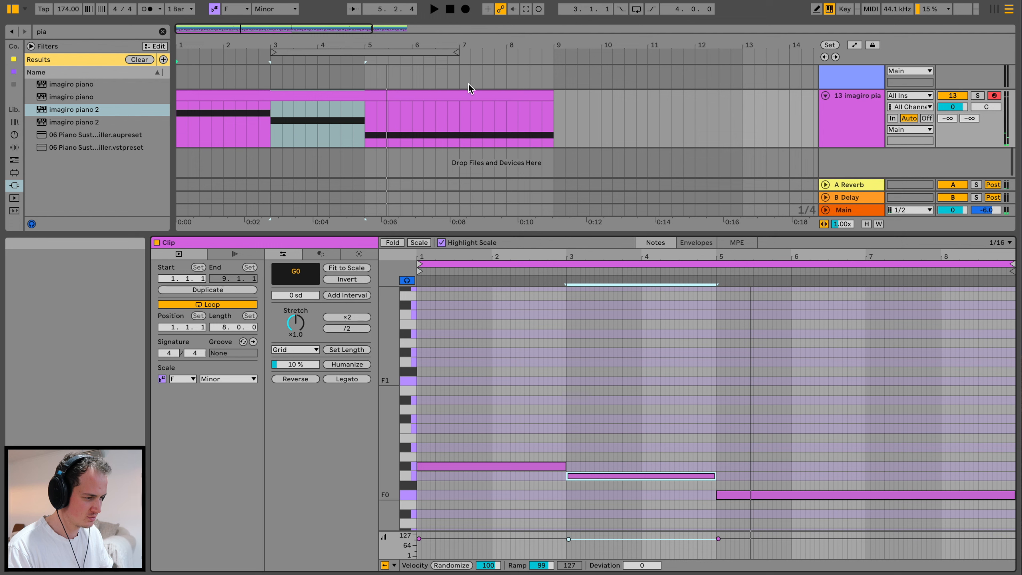
{"action": "left_click", "coordinate": [457, 93]}
{"action": "key", "text": "super+d"}
{"action": "scroll", "coordinate": [464, 92], "scroll_direction": "left", "scroll_amount": 3}
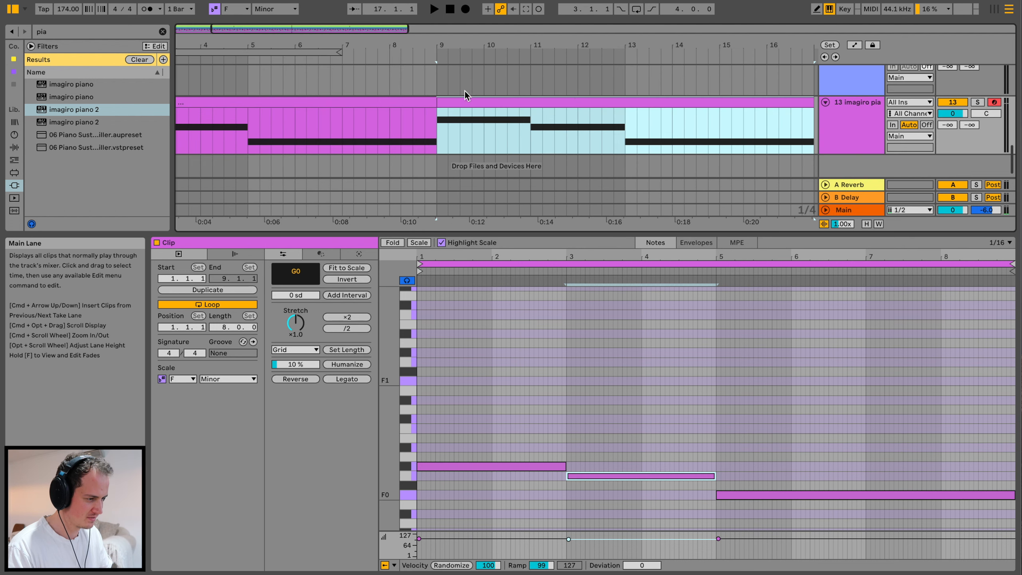
- In the first piano clip, raise the bar 3 note to C1
{"action": "left_click", "coordinate": [306, 104]}
{"action": "left_click_drag", "start_coordinate": [620, 479], "coordinate": [617, 428]}
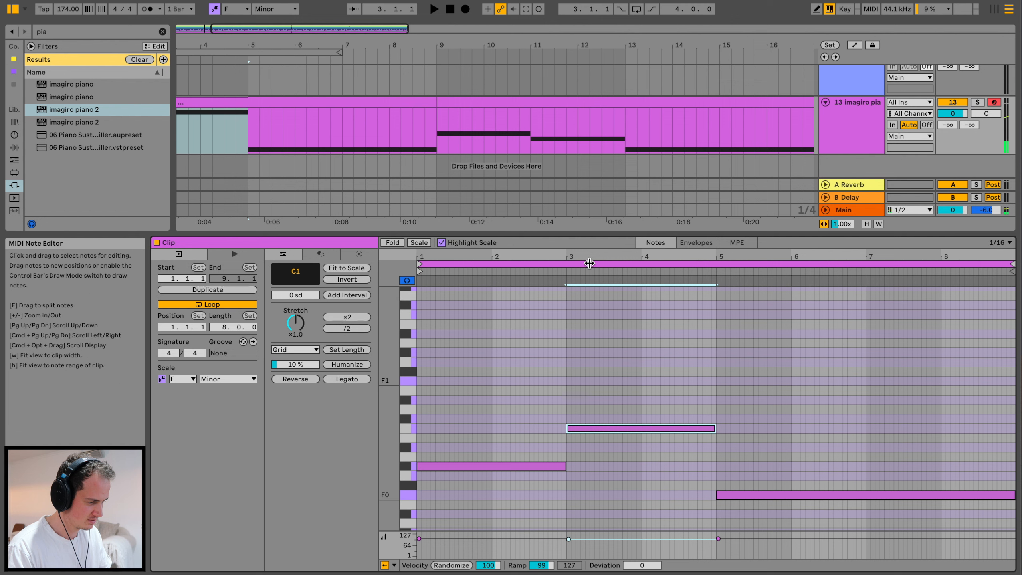
- Play back the revised bass line and copy all three notes one octave up to the F1–C2 range
{"action": "left_click", "coordinate": [553, 279]}
{"action": "key", "text": "space"}
{"action": "scroll", "coordinate": [513, 369], "scroll_direction": "down", "scroll_amount": 2}
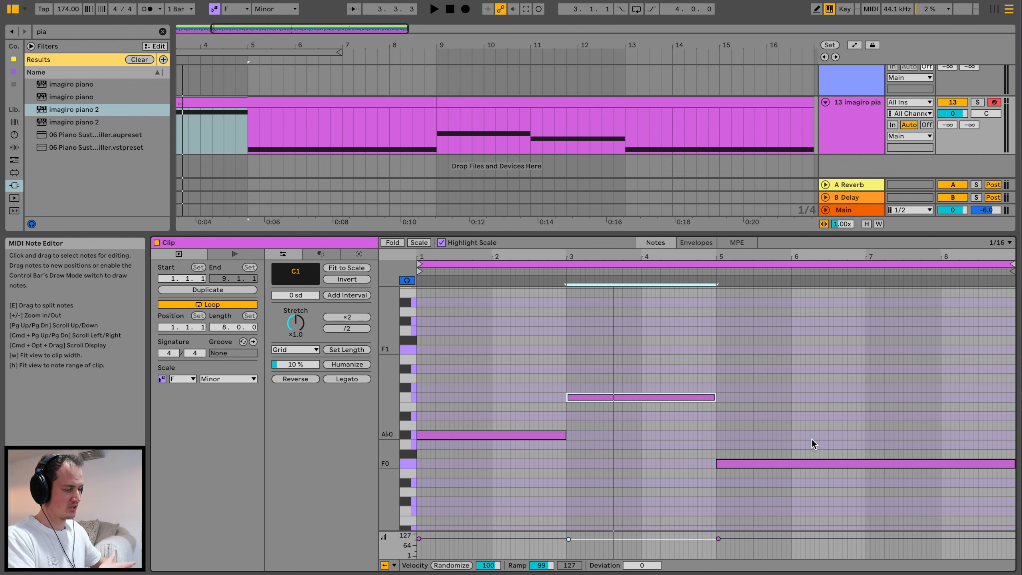
{"action": "left_click_drag", "start_coordinate": [811, 438], "coordinate": [811, 463]}
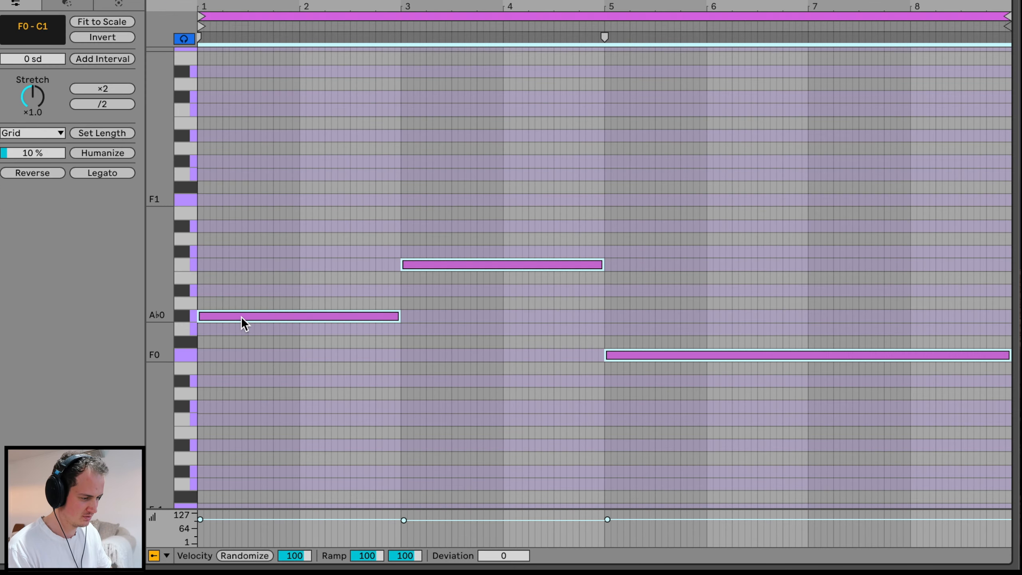
{"action": "left_click_drag", "start_coordinate": [241, 316], "coordinate": [243, 164]}
{"action": "key", "text": "space"}
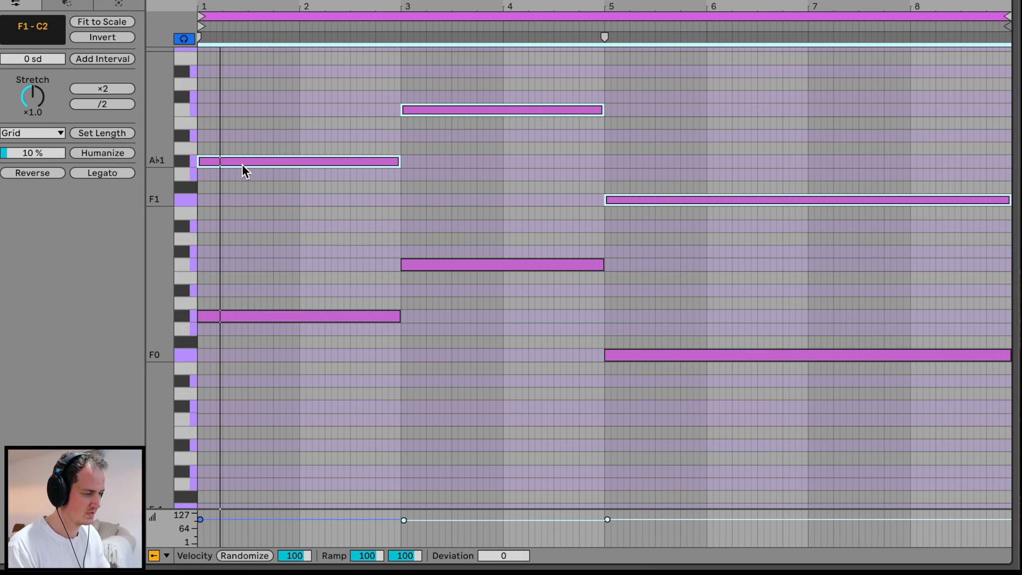
- Transpose the three copied upper notes up seven semitones to the C2–G2 range
{"action": "scroll", "coordinate": [242, 164], "scroll_direction": "up", "scroll_amount": 5}
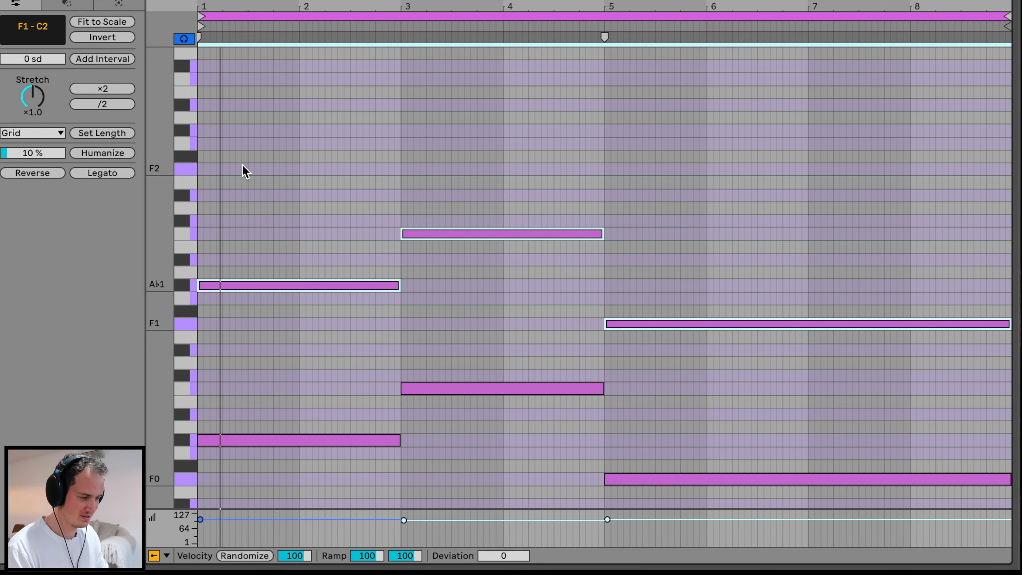
{"action": "key", "text": "Up"}
{"action": "key", "text": "Up"}
{"action": "key", "text": "Up"}
{"action": "key", "text": "Up"}
{"action": "key", "text": "Up"}
{"action": "key", "text": "Up"}
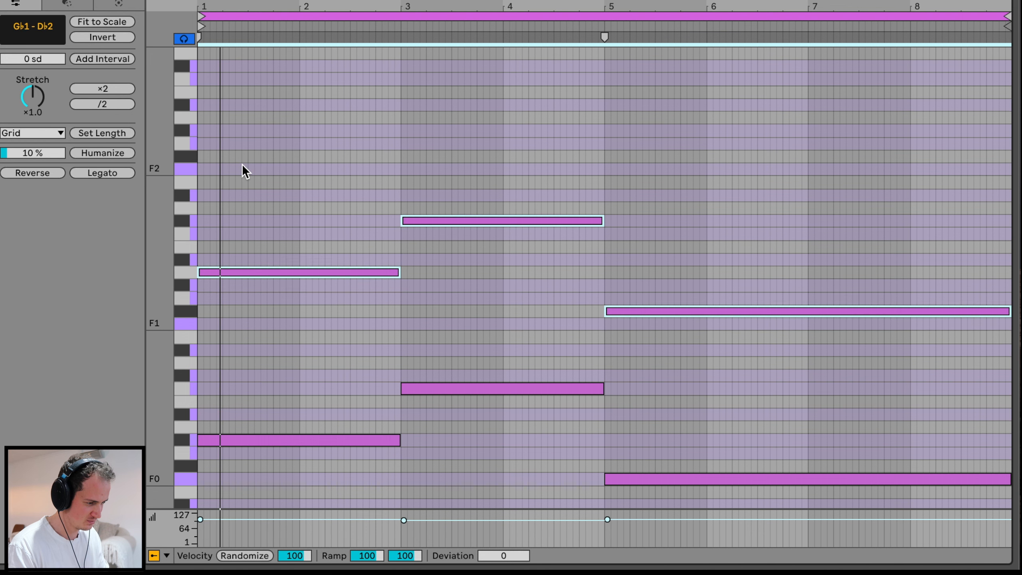
{"action": "key", "text": "Up"}
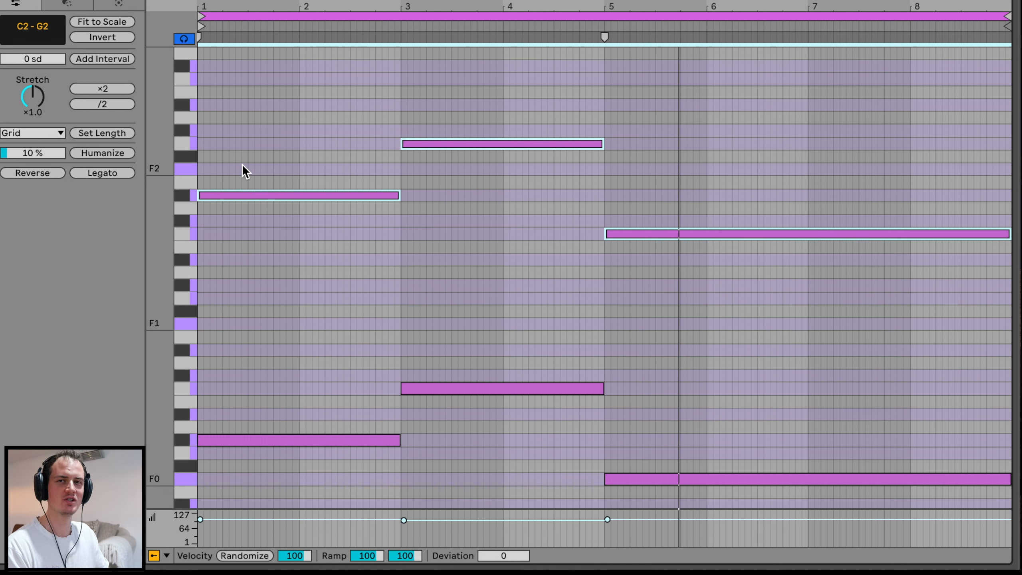
- Copy the upper notes into a third layer, with A♭2 at bar 1, C3 at bar 3 and F2 at bar 5, and audition it
{"action": "scroll", "coordinate": [307, 210], "scroll_direction": "up", "scroll_amount": 3}
{"action": "left_click", "coordinate": [307, 210]}
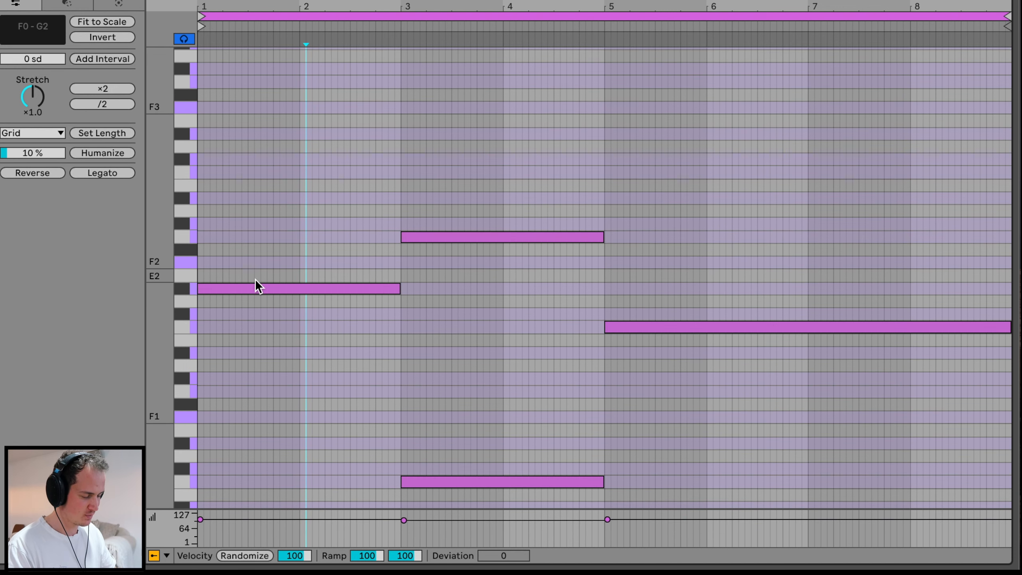
{"action": "scroll", "coordinate": [255, 281], "scroll_direction": "down", "scroll_amount": 3}
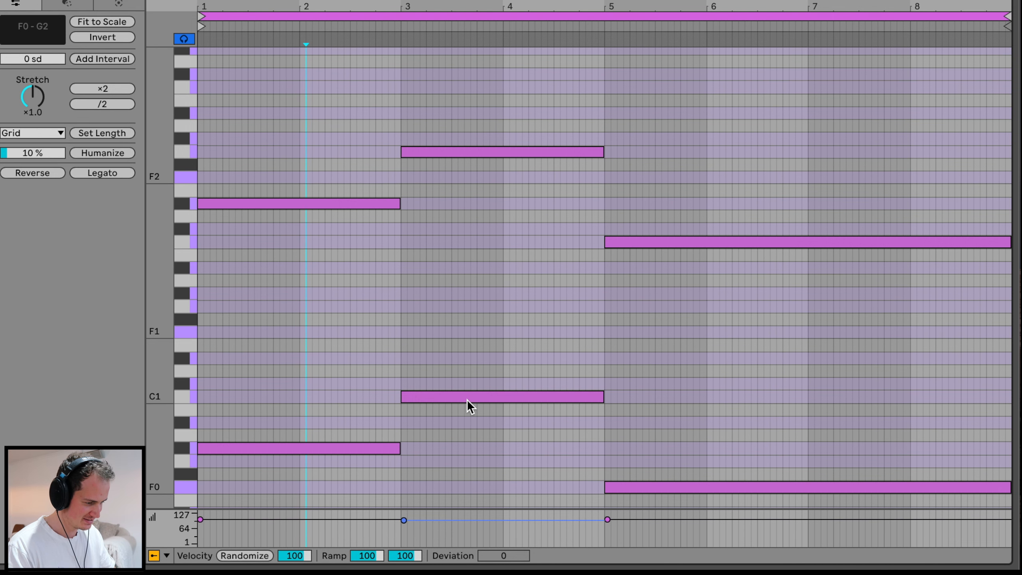
{"action": "scroll", "coordinate": [254, 209], "scroll_direction": "up", "scroll_amount": 3}
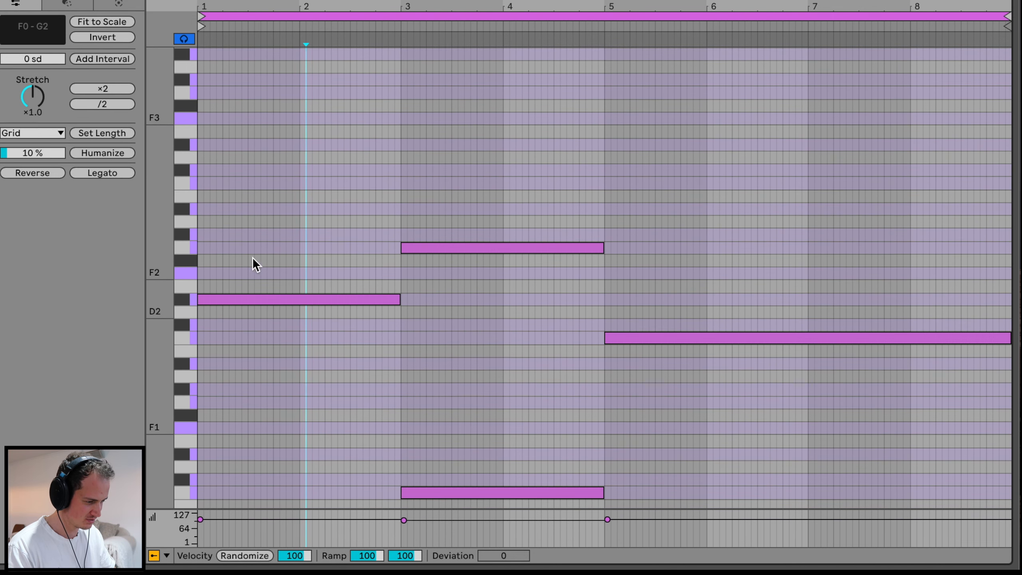
{"action": "left_click_drag", "start_coordinate": [241, 295], "coordinate": [243, 232]}
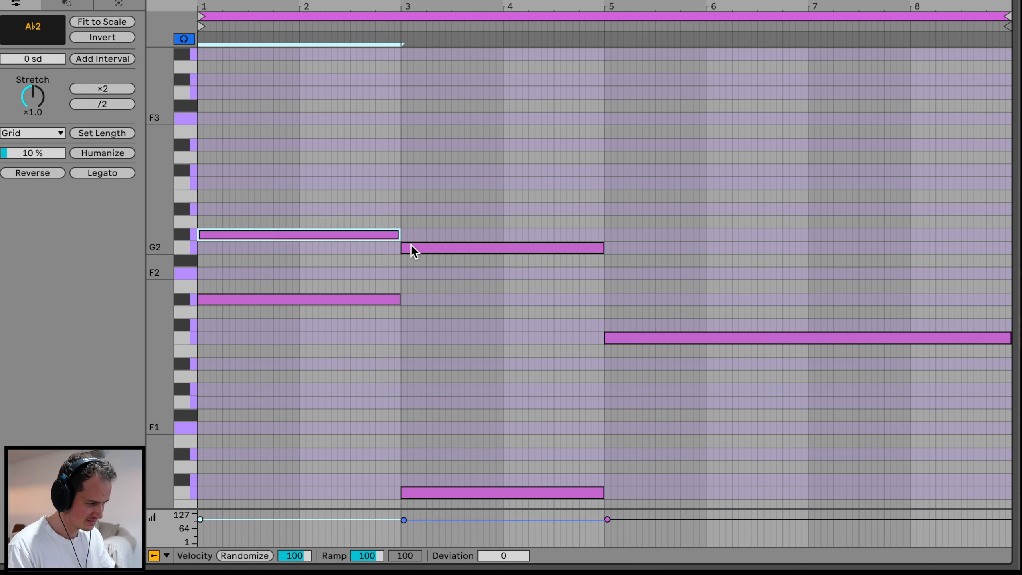
{"action": "left_click_drag", "start_coordinate": [412, 245], "coordinate": [413, 185]}
{"action": "left_click_drag", "start_coordinate": [659, 332], "coordinate": [659, 275]}
{"action": "key", "text": "space"}
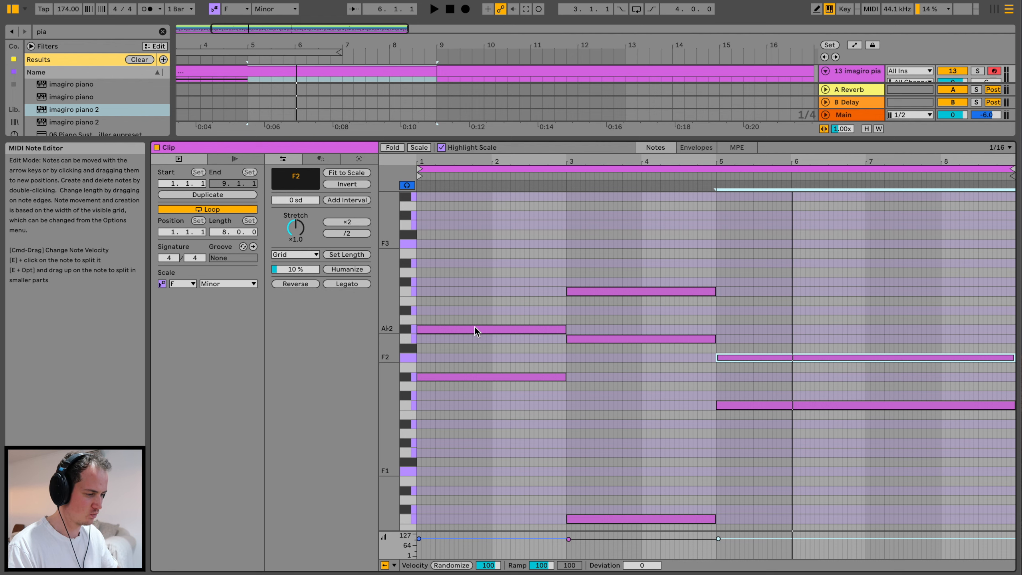
- Add a top note to the bar 1 chord by copying its A♭2 note up to C3 during playback
{"action": "left_click", "coordinate": [474, 327]}
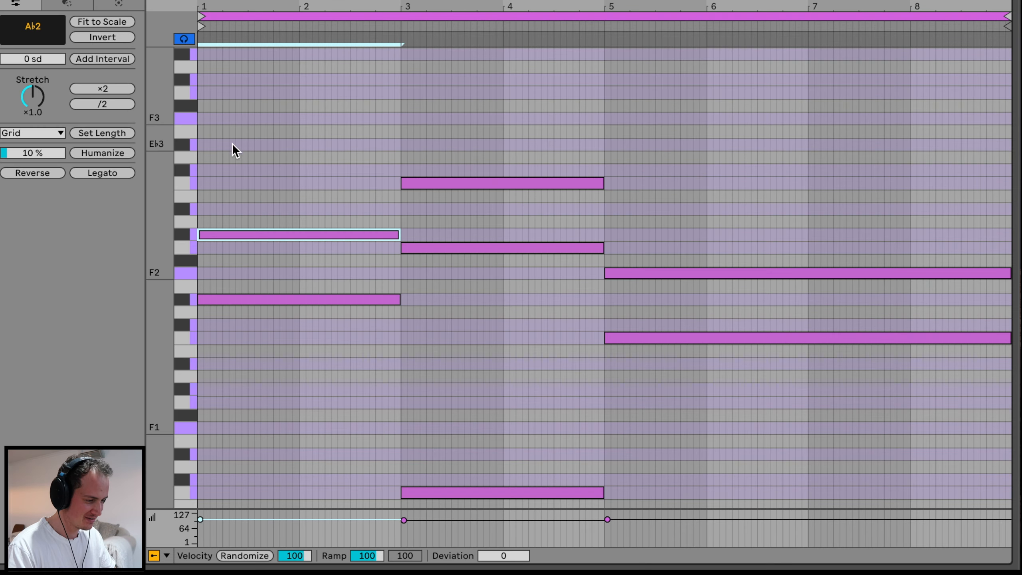
{"action": "left_click_drag", "start_coordinate": [238, 232], "coordinate": [239, 177]}
{"action": "key", "text": "space"}
{"action": "key", "text": "Up"}
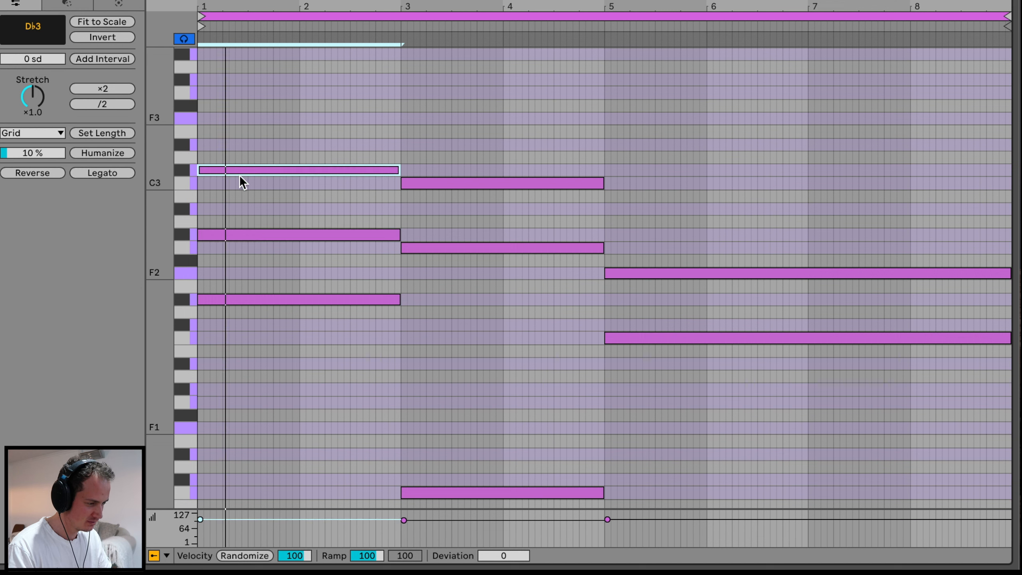
{"action": "key", "text": "Down"}
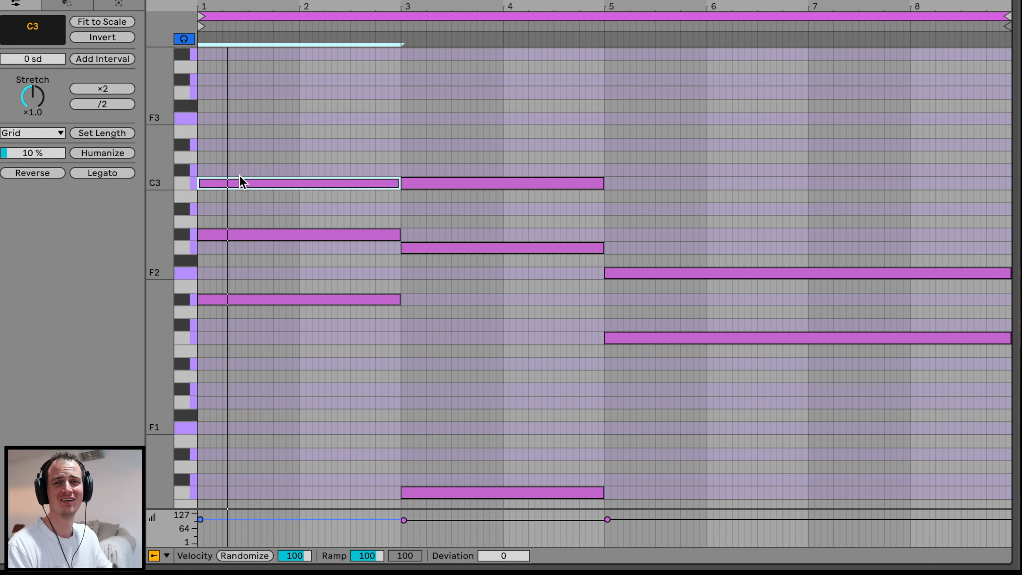
- Audition alternative pitches between B♭2 and A♭3 for the bar 1 top note and return it to C3
{"action": "key", "text": "Up"}
{"action": "key", "text": "Up"}
{"action": "key", "text": "Up"}
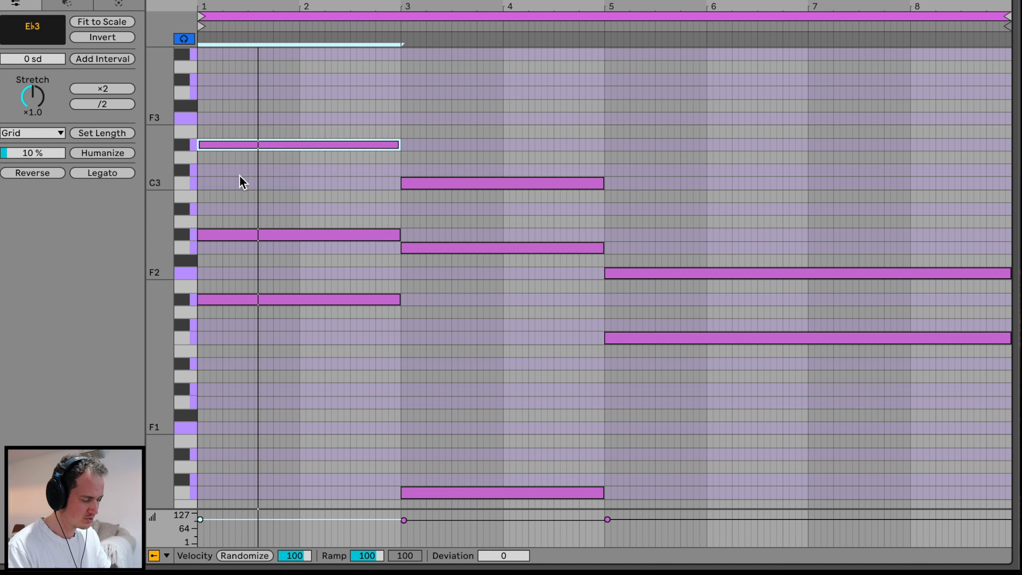
{"action": "key", "text": "Up"}
{"action": "key", "text": "Up"}
{"action": "key", "text": "Down"}
{"action": "key", "text": "Down"}
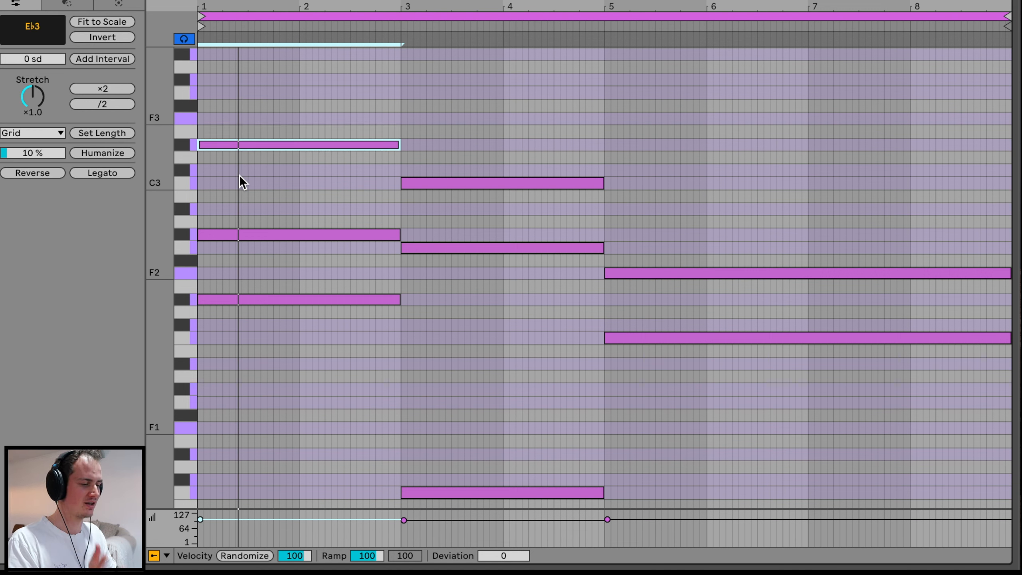
{"action": "key", "text": "Up"}
{"action": "key", "text": "Up"}
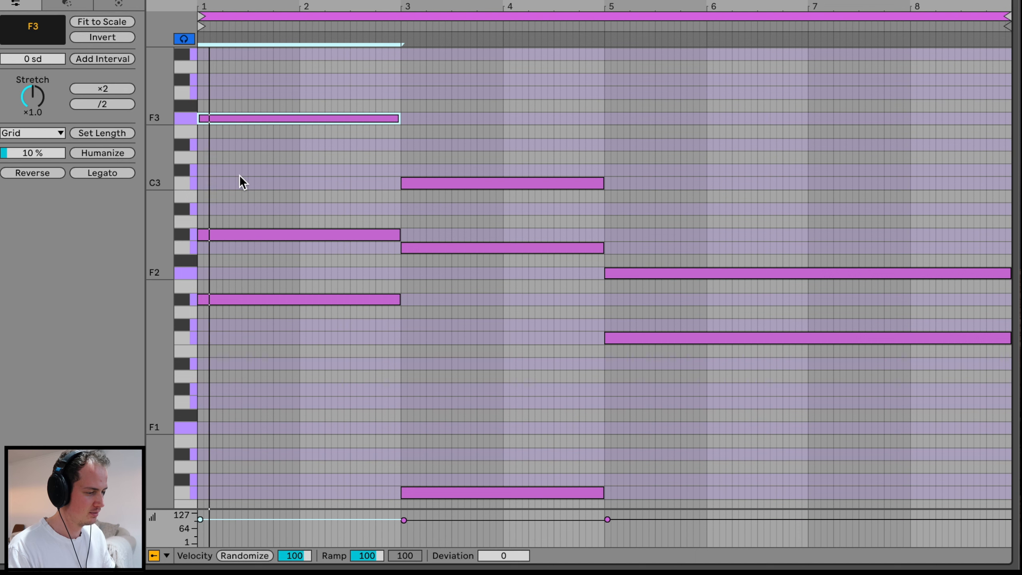
{"action": "key", "text": "Up"}
{"action": "key", "text": "Up"}
{"action": "key", "text": "Up"}
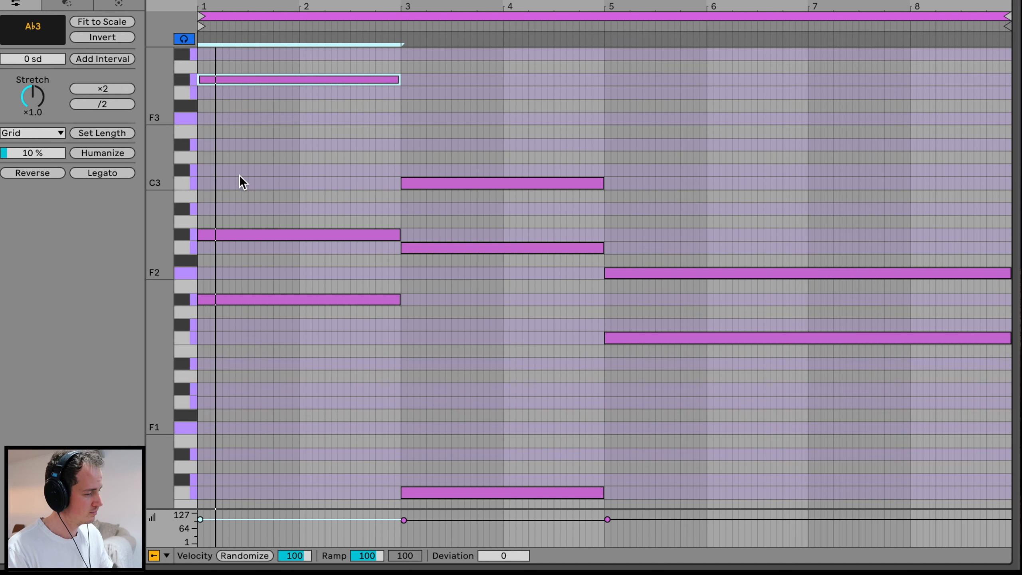
{"action": "key", "text": "Down"}
{"action": "key", "text": "Down"}
{"action": "key", "text": "Down"}
{"action": "key", "text": "Down"}
{"action": "key", "text": "Down"}
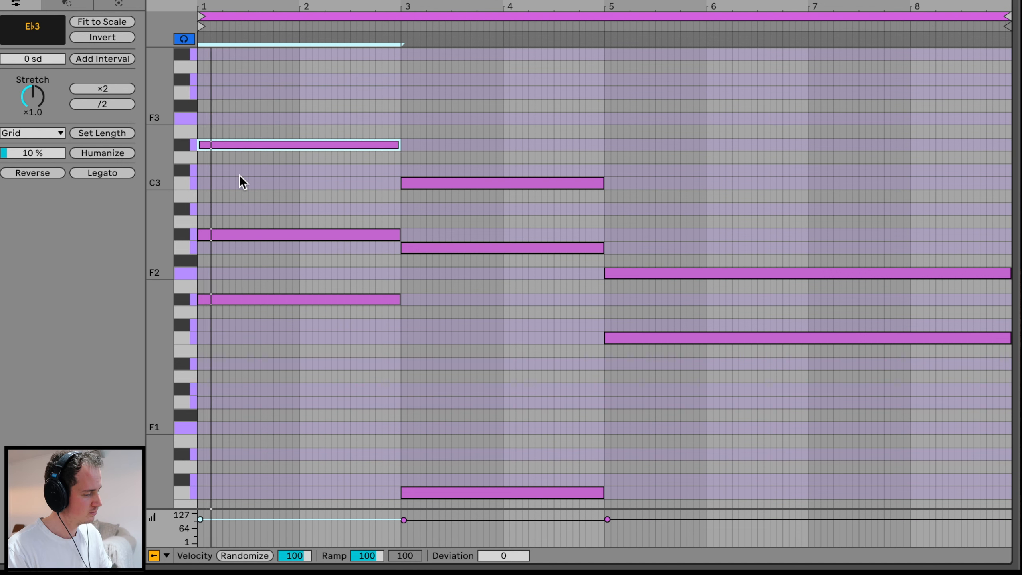
{"action": "key", "text": "Down"}
{"action": "key", "text": "Down"}
{"action": "key", "text": "Down"}
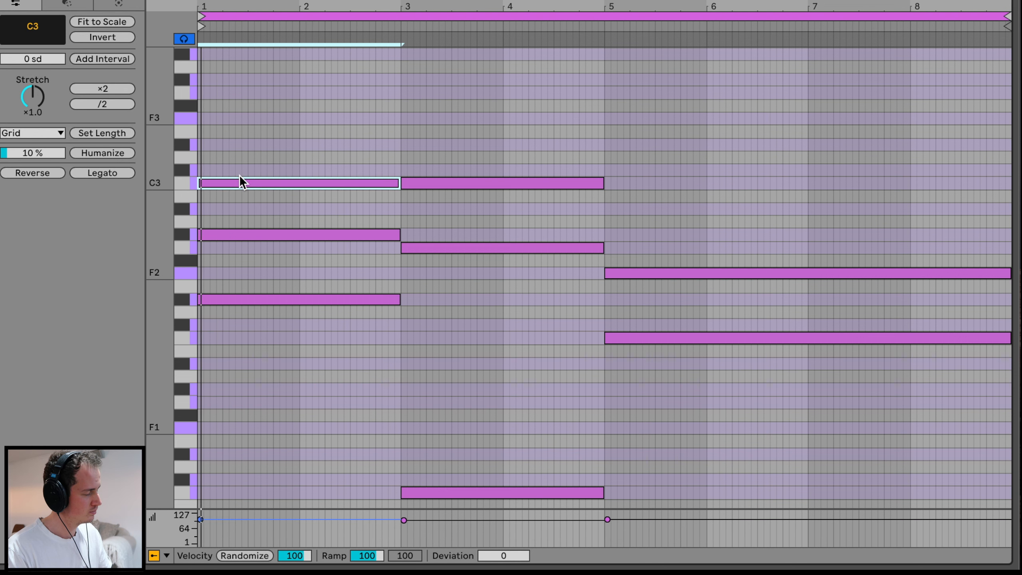
{"action": "key", "text": "Down"}
{"action": "key", "text": "Down"}
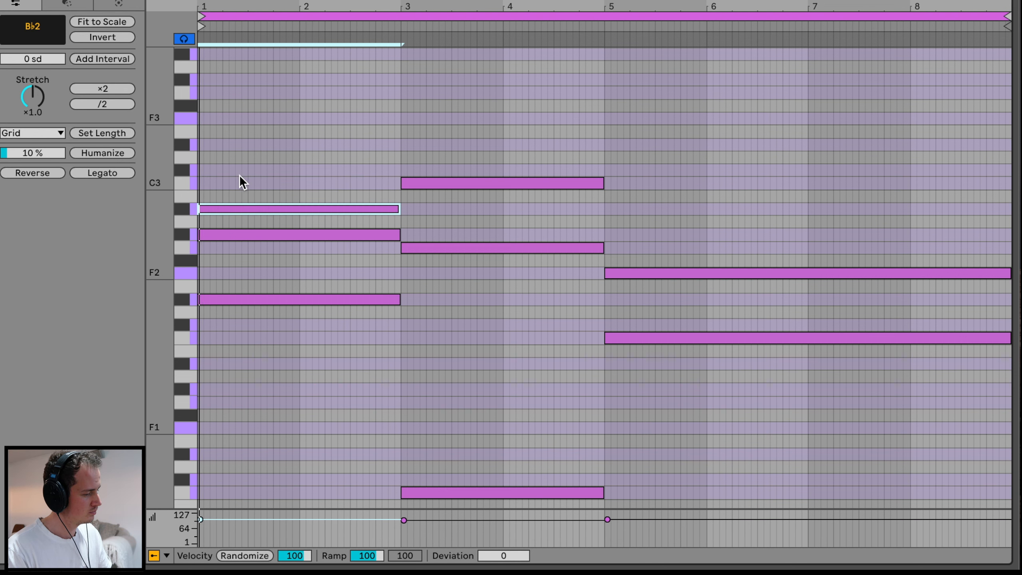
{"action": "key", "text": "Up"}
{"action": "key", "text": "Up"}
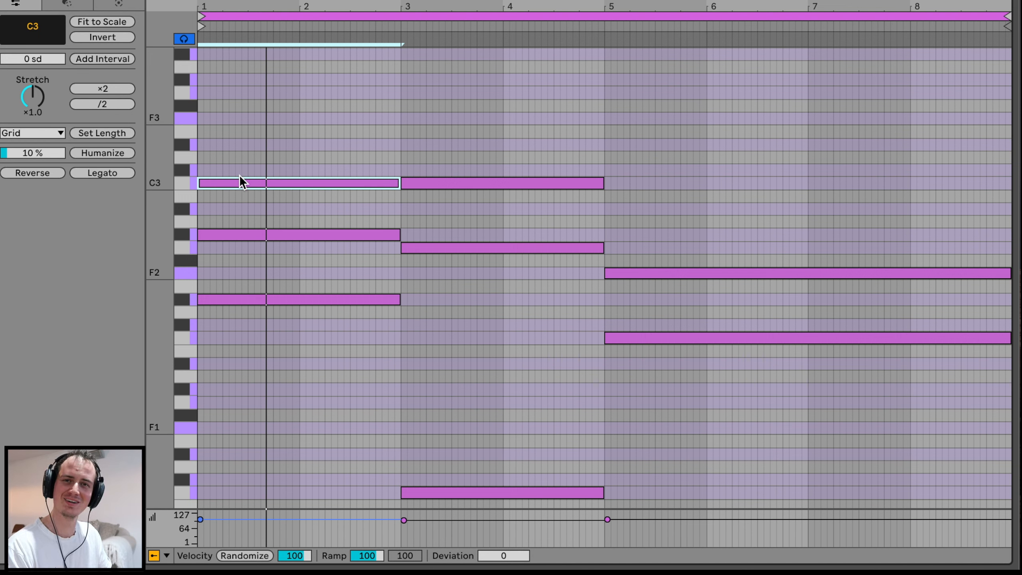
- Copy the bar 3 chord's C3 note upward and settle the copy on E3 as its top note
{"action": "left_click_drag", "start_coordinate": [500, 176], "coordinate": [499, 120]}
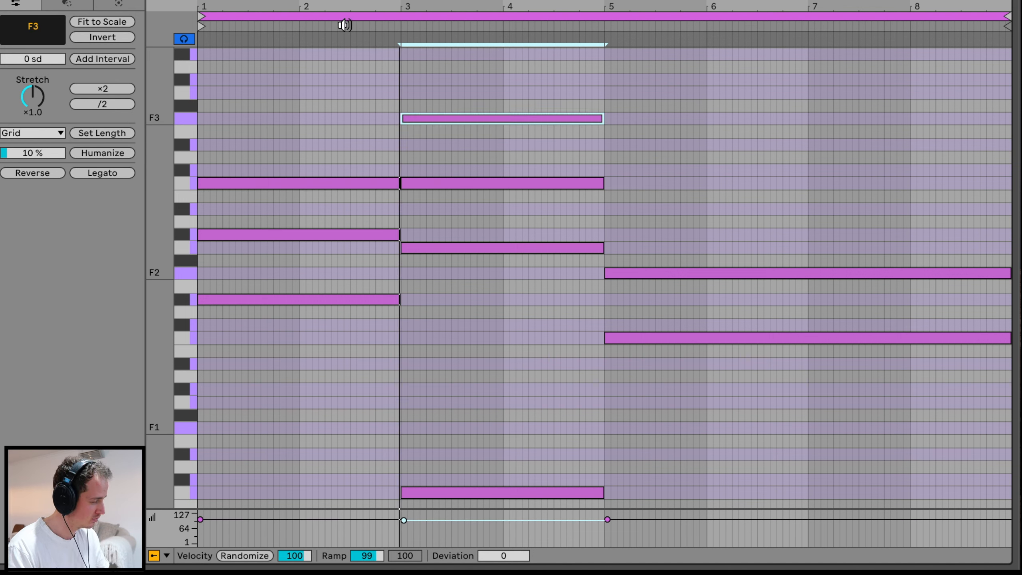
{"action": "key", "text": "Down"}
{"action": "key", "text": "Down"}
{"action": "key", "text": "Up"}
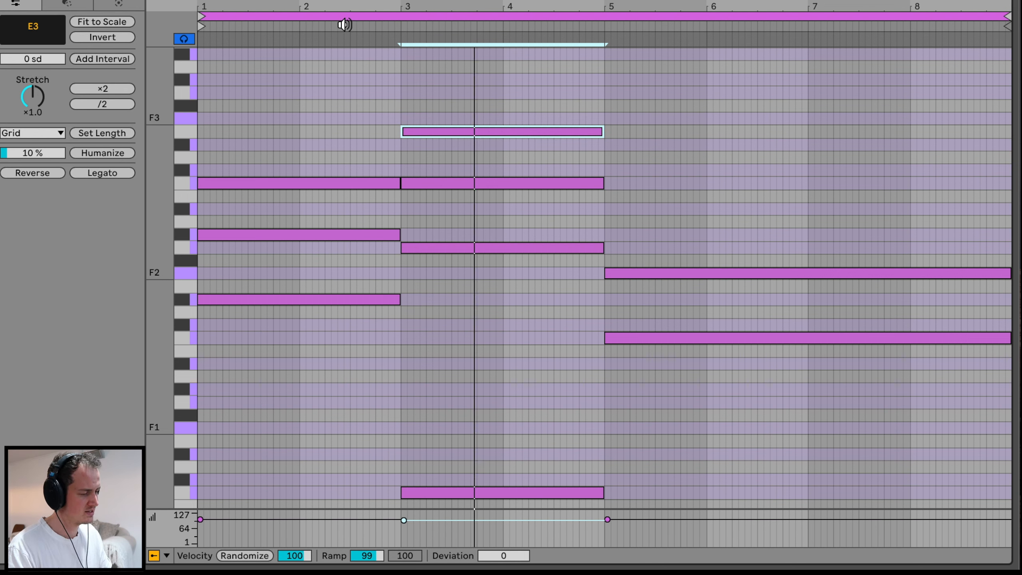
- Duplicate the E3 note to bar 5, lower the copy to C3, extend it to the clip's end and play it back
{"action": "key", "text": "ctrl+d"}
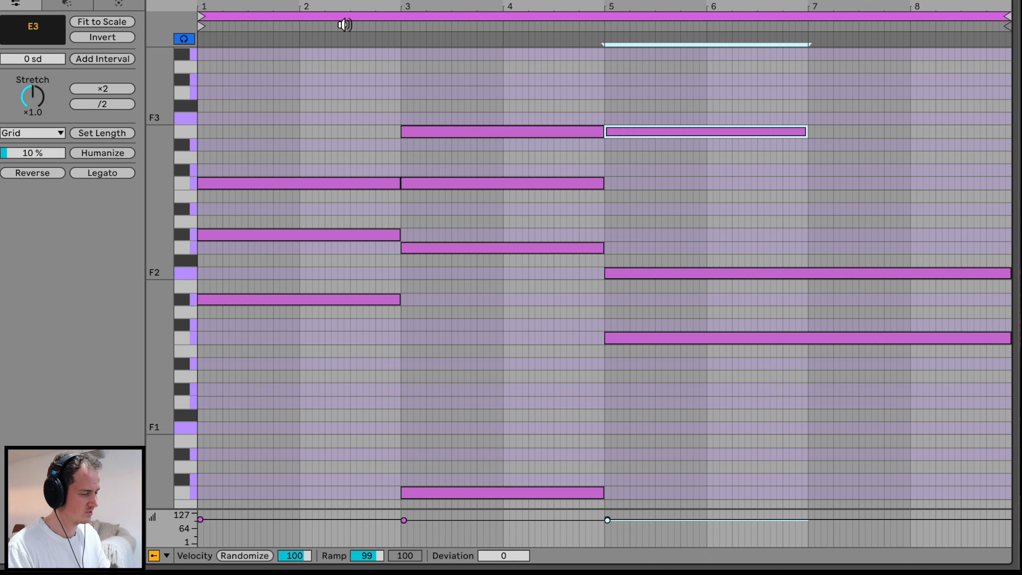
{"action": "key", "text": "Down"}
{"action": "key", "text": "Down"}
{"action": "key", "text": "Down"}
{"action": "key", "text": "Down"}
{"action": "left_click_drag", "start_coordinate": [808, 183], "coordinate": [1007, 186]}
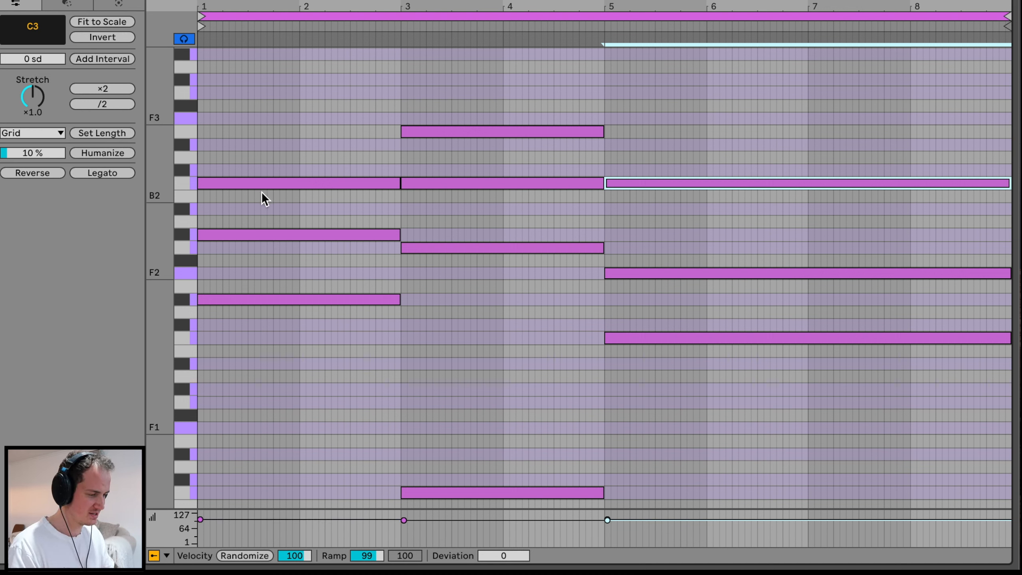
{"action": "key", "text": "space"}
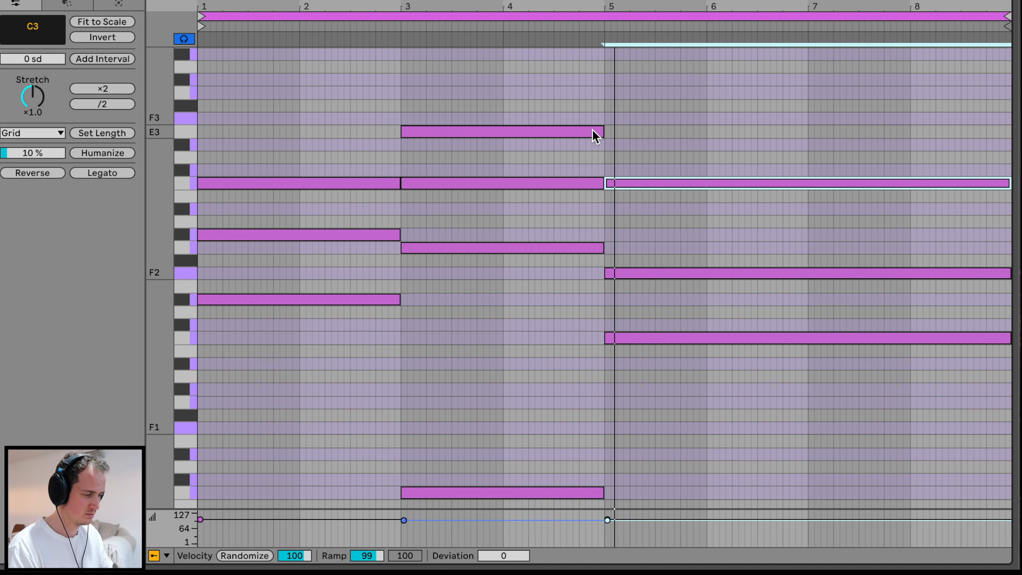
- Try the bar 5 top note at F3, E♭3 and D♭3 during playback and return it to C3
{"action": "left_click_drag", "start_coordinate": [655, 168], "coordinate": [656, 118]}
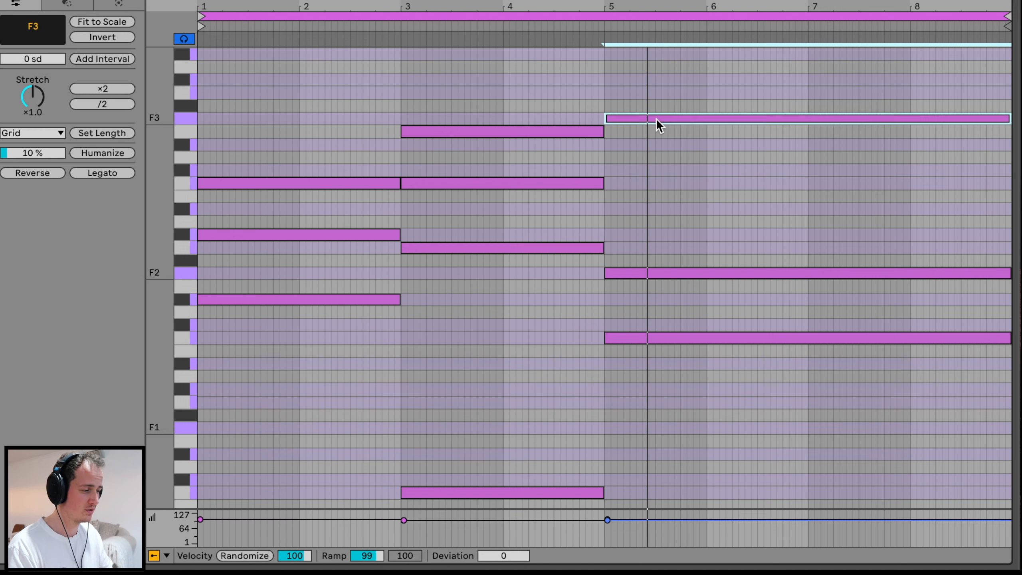
{"action": "left_click", "coordinate": [497, 26]}
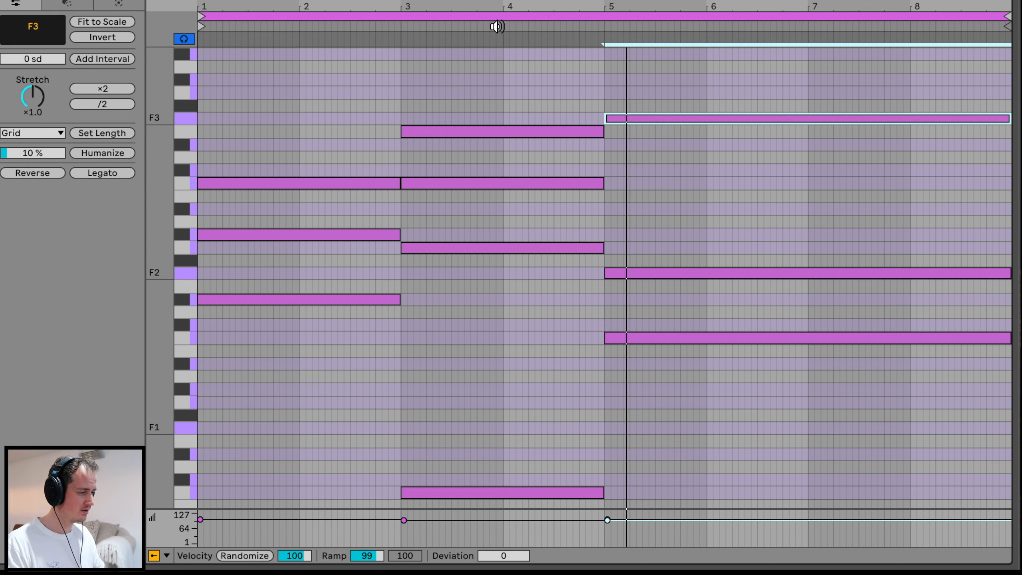
{"action": "key", "text": "Down"}
{"action": "key", "text": "Down"}
{"action": "key", "text": "Down"}
{"action": "key", "text": "Up"}
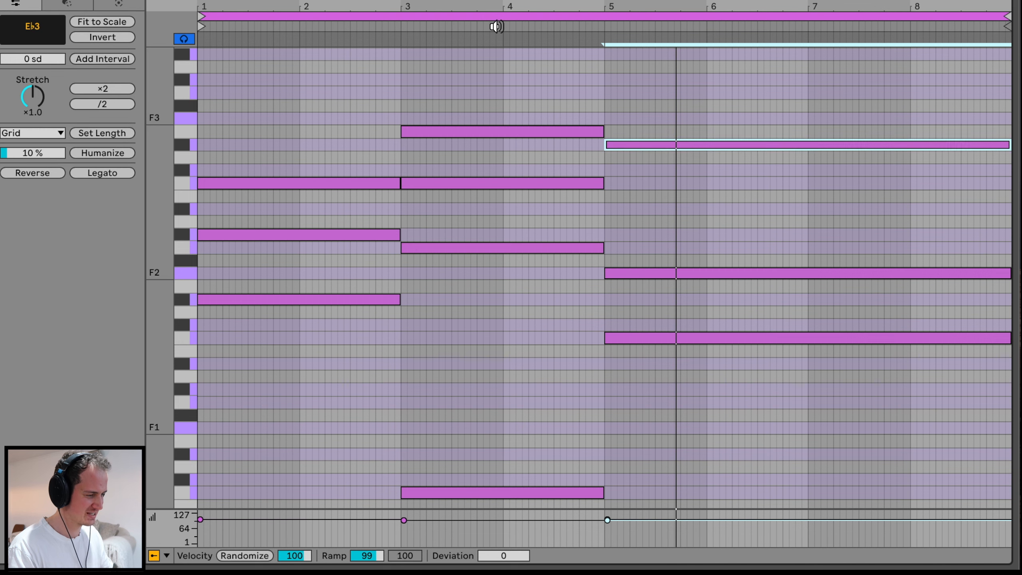
{"action": "left_click", "coordinate": [581, 25]}
{"action": "key", "text": "Down"}
{"action": "key", "text": "Down"}
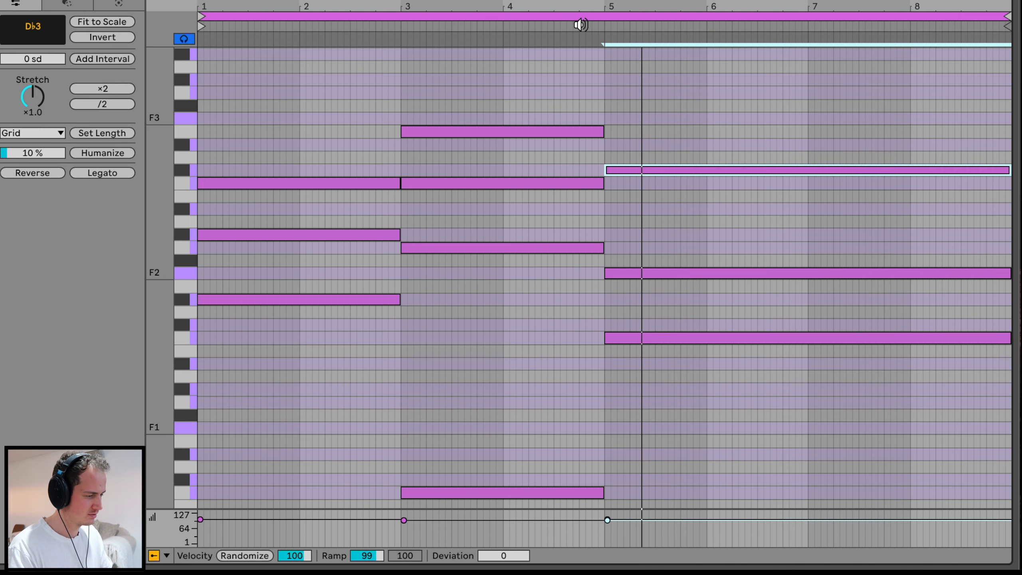
{"action": "key", "text": "Down"}
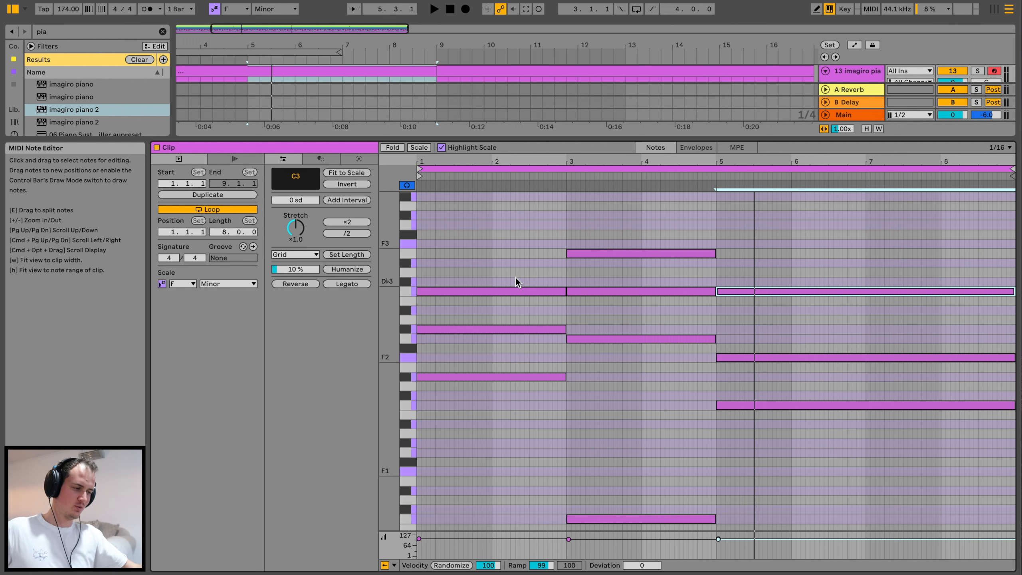
{"action": "left_click_drag", "start_coordinate": [547, 160], "coordinate": [547, 181]}
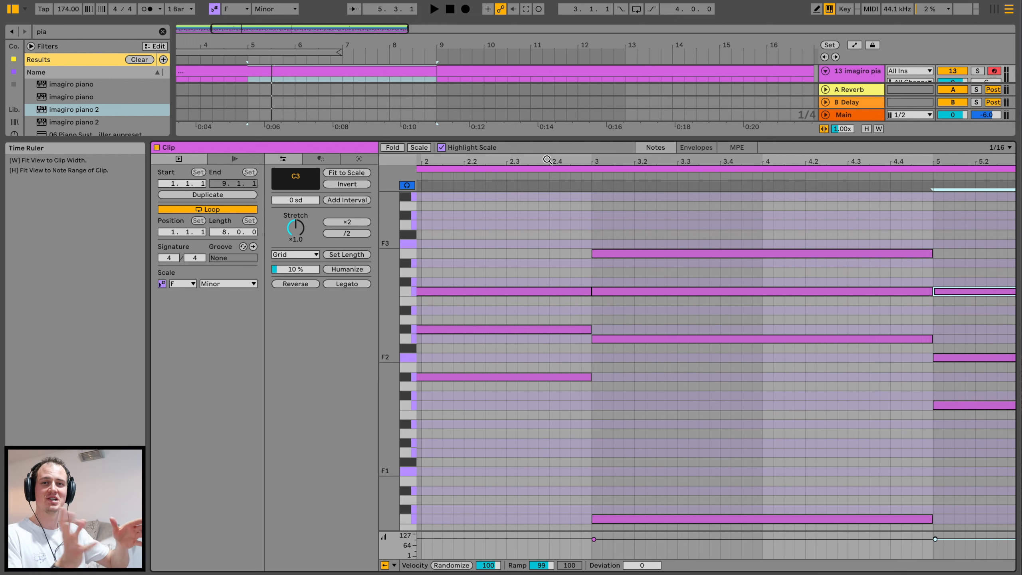
{"action": "scroll", "coordinate": [561, 301], "scroll_direction": "left", "scroll_amount": 3}
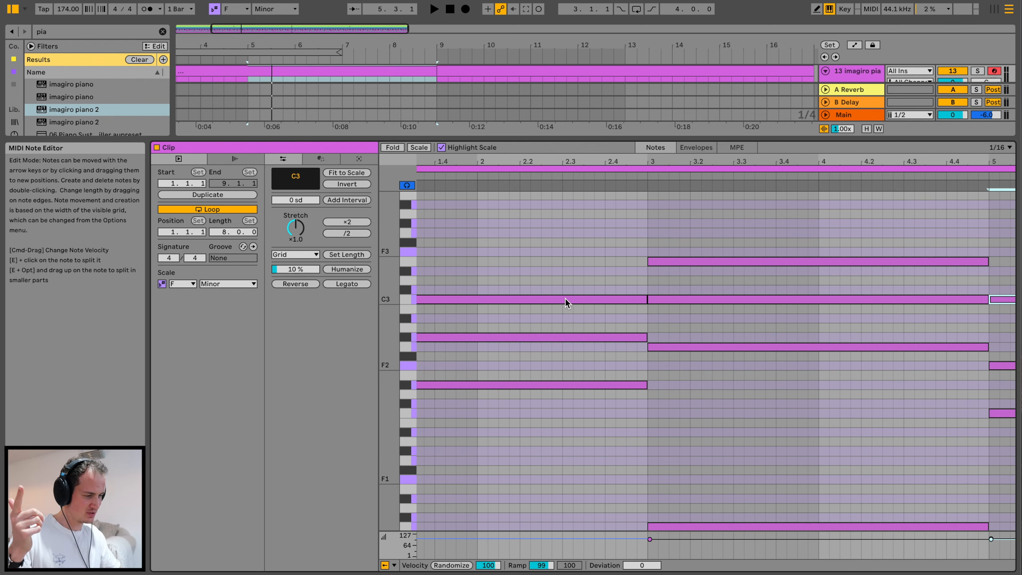
{"action": "left_click", "coordinate": [565, 297]}
{"action": "left_click", "coordinate": [651, 263]}
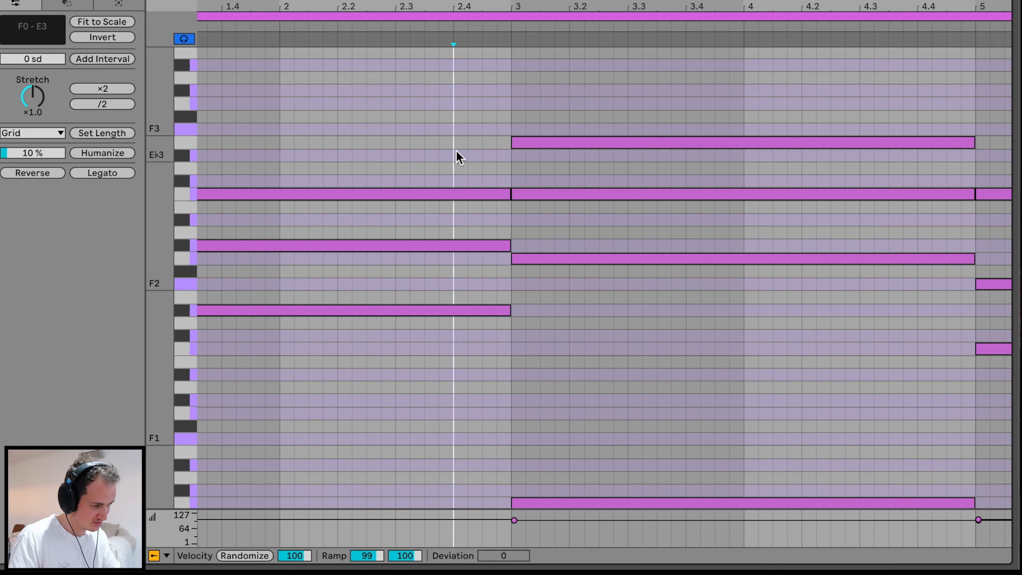
- Add a short E♭3 passing note from 2.4 to the start of bar 3 and play it back
{"action": "double_click", "coordinate": [456, 155]}
{"action": "left_click_drag", "start_coordinate": [467, 155], "coordinate": [514, 155]}
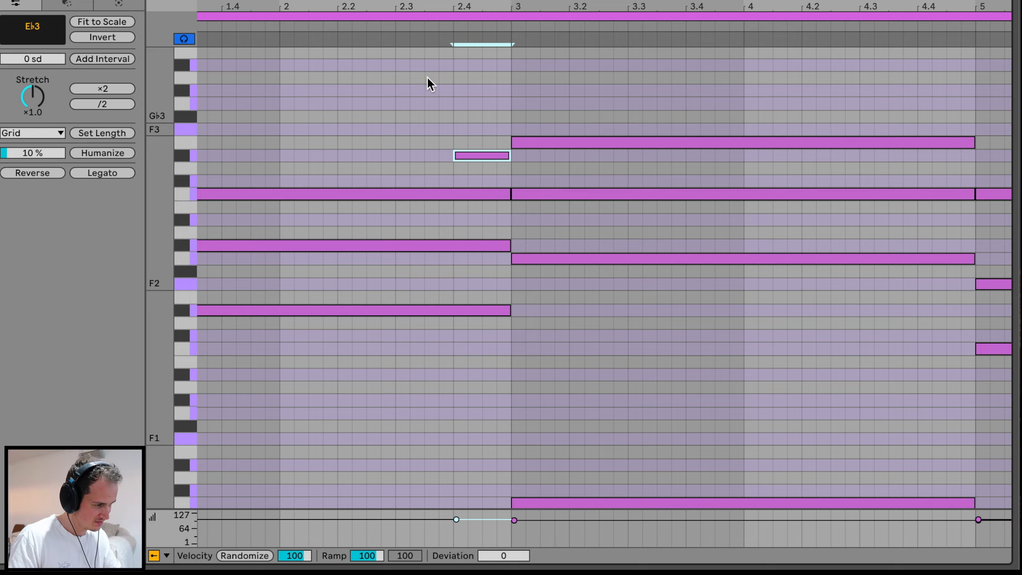
{"action": "scroll", "coordinate": [447, 161], "scroll_direction": "left", "scroll_amount": 5}
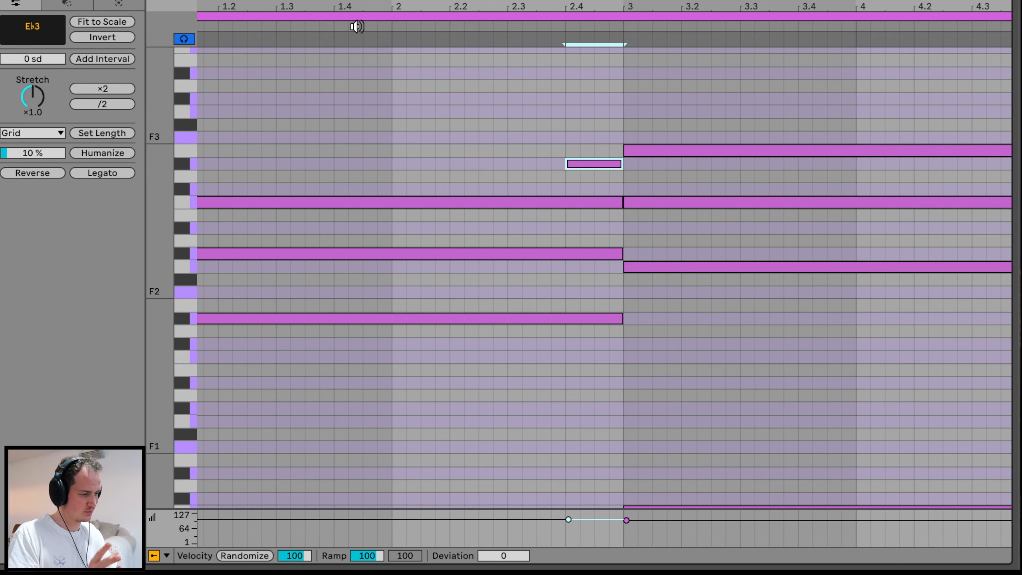
{"action": "left_click", "coordinate": [356, 27]}
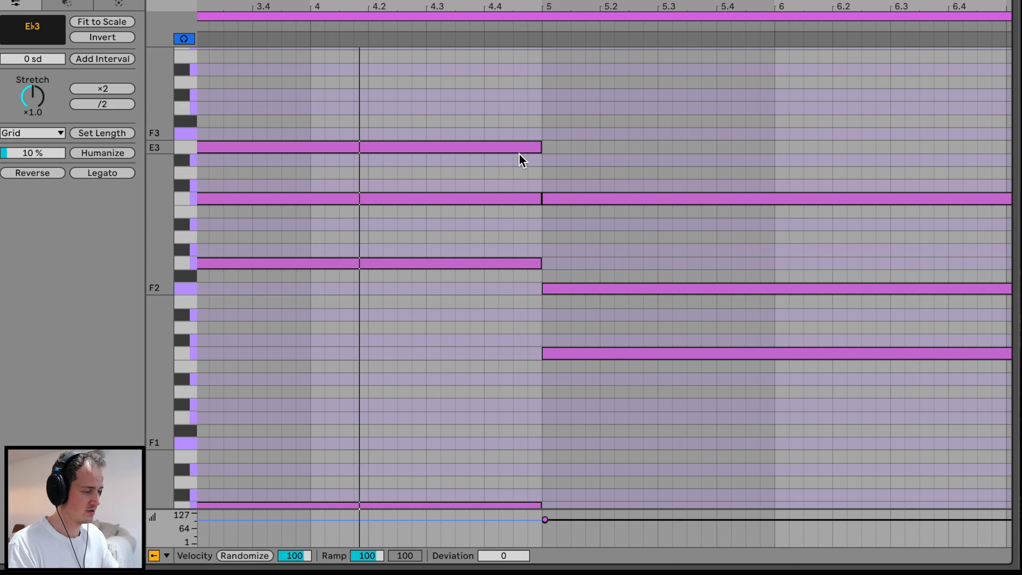
- Shorten the bar 3 chord's E3 note to end at 4.4 and place an E♭3 note from 4.4 to bar 5
{"action": "mouse_move", "coordinate": [542, 147]}
{"action": "left_mouse_down"}
{"action": "mouse_move", "coordinate": [483, 147]}
{"action": "mouse_move", "coordinate": [491, 158]}
{"action": "mouse_move", "coordinate": [546, 157]}
{"action": "left_mouse_up"}
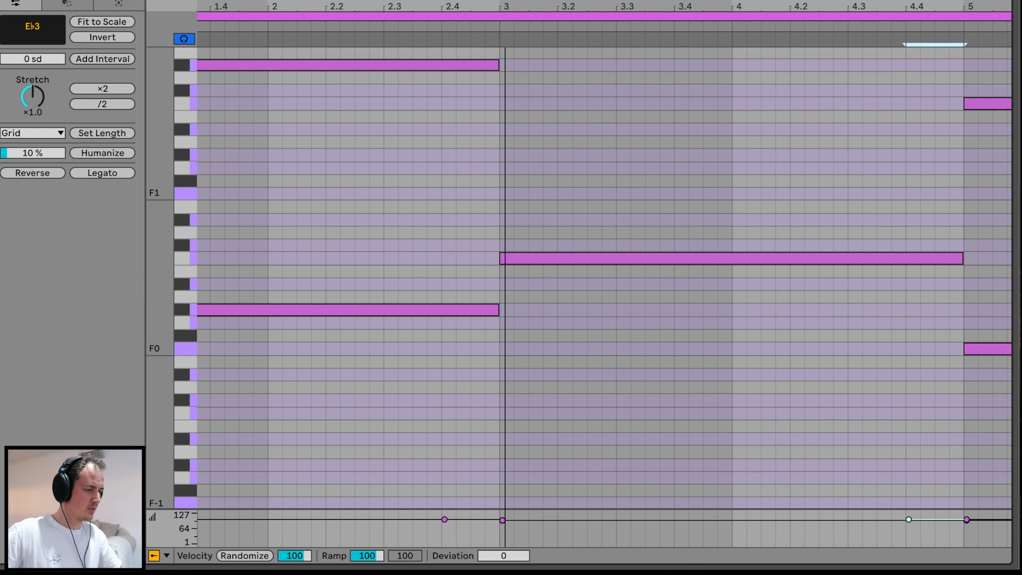
{"action": "scroll", "coordinate": [375, 129], "scroll_direction": "down", "scroll_amount": 5}
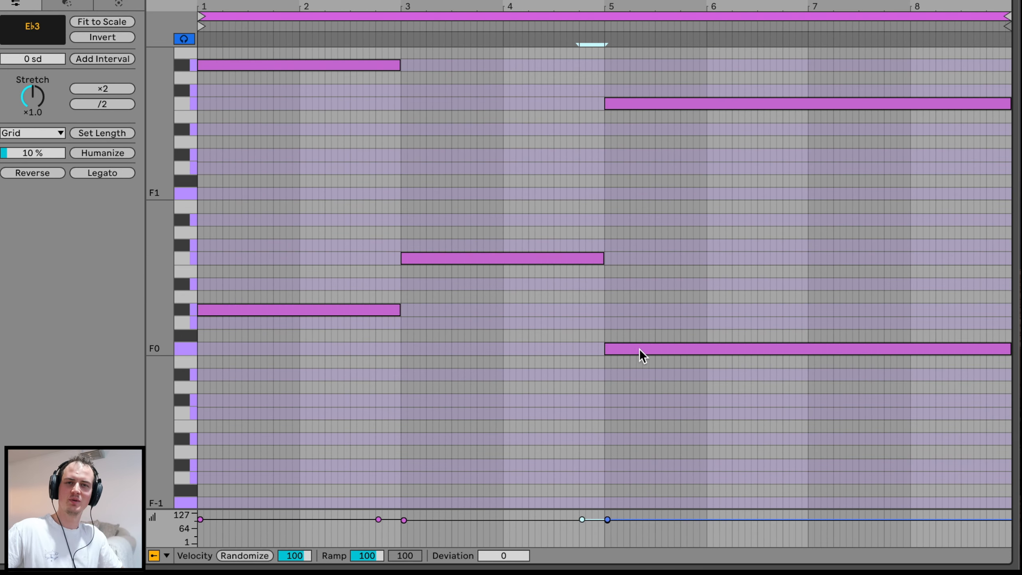
{"action": "scroll", "coordinate": [470, 180], "scroll_direction": "up", "scroll_amount": 6}
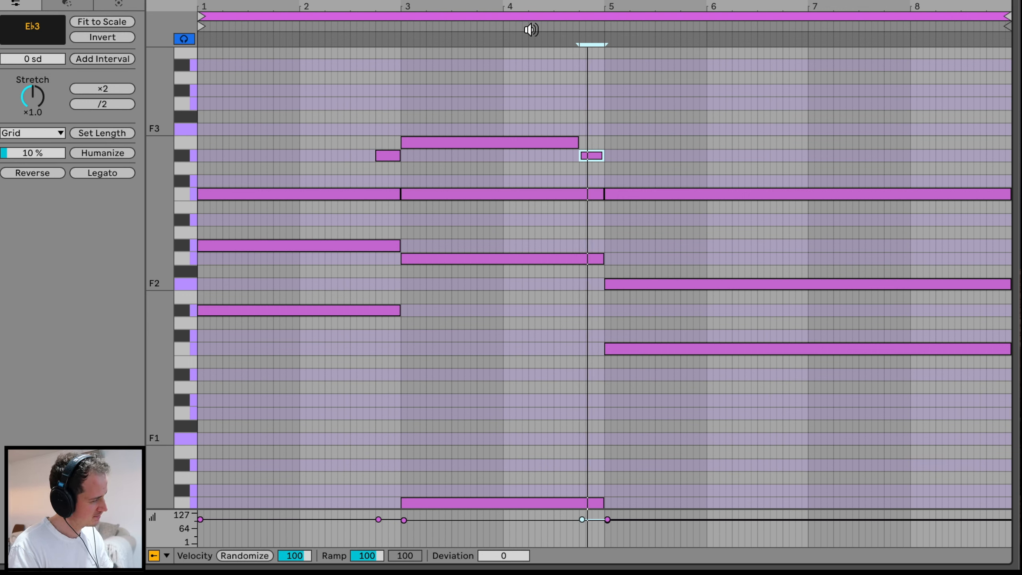
- Audition other pitches for the short note at 4.4, settle it on C3 and play the transition into bar 5
{"action": "key", "text": "Down"}
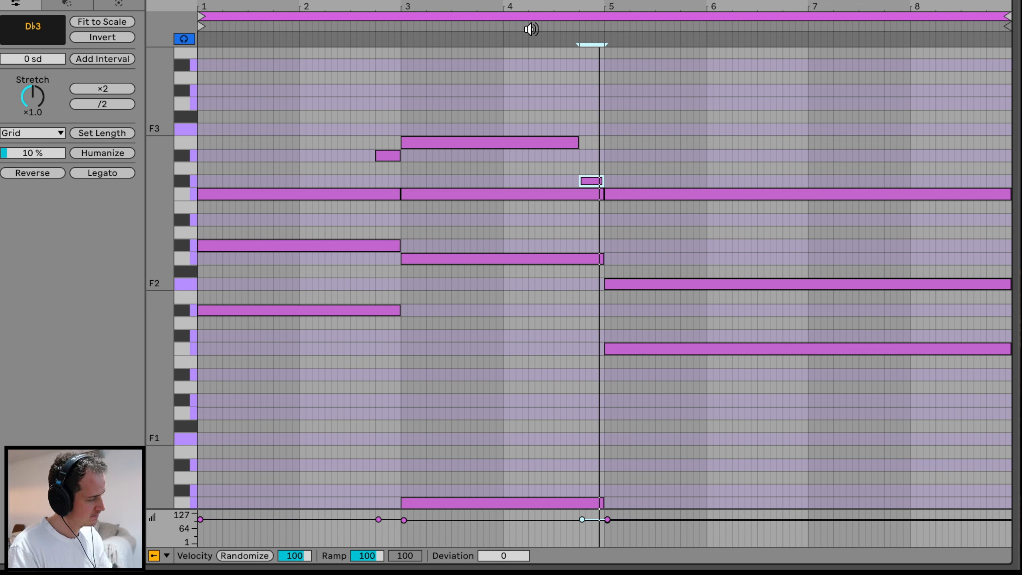
{"action": "key", "text": "Down"}
{"action": "key", "text": "Up"}
{"action": "key", "text": "Up"}
{"action": "key", "text": "Up"}
{"action": "key", "text": "Up"}
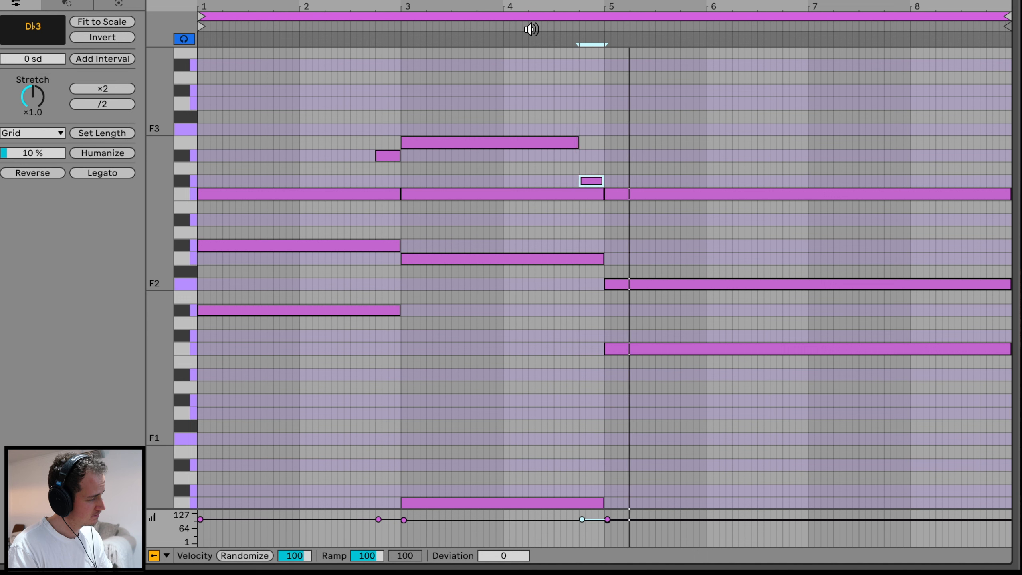
{"action": "key", "text": "Down"}
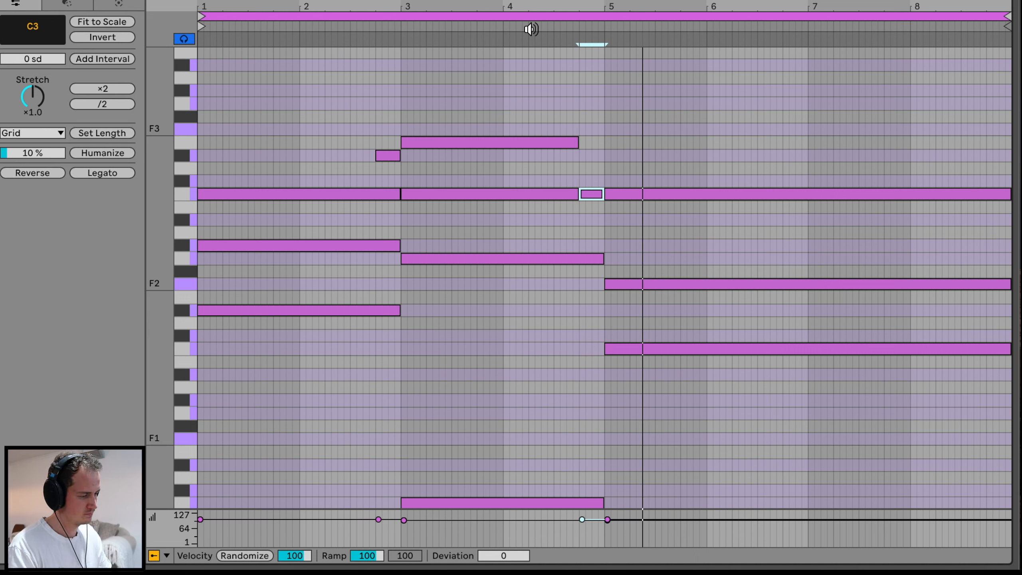
{"action": "left_click", "coordinate": [531, 29]}
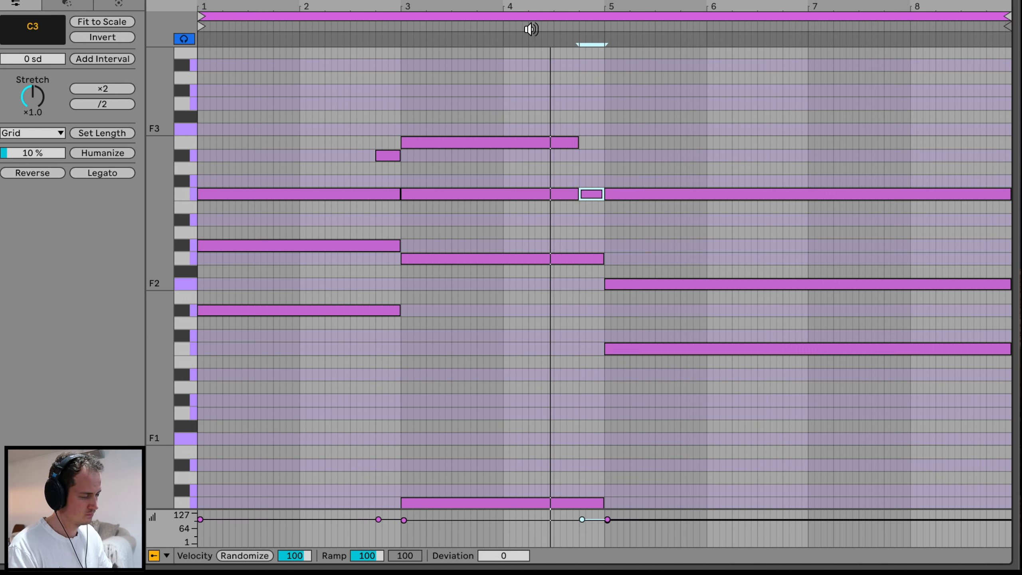
- Split the F2 note in bar 5 at 5.2.3 and raise its first part to G2
{"action": "left_click", "coordinate": [666, 278]}
{"action": "key", "text": "Up"}
{"action": "key", "text": "Up"}
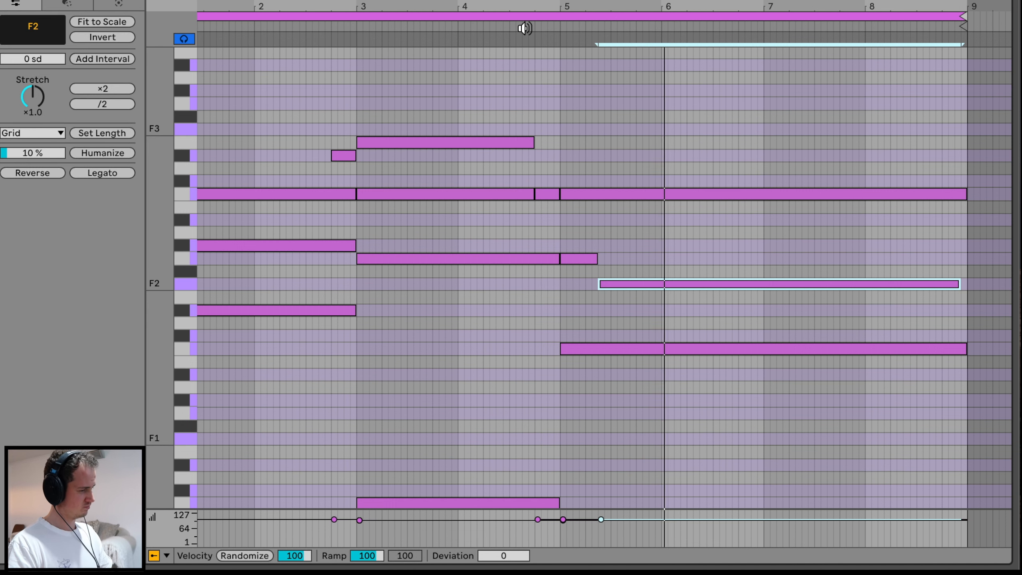
- Add a top line of E♭4 in bar 1, E4 in bar 3 and C4 in bar 5, play it back and select it
{"action": "scroll", "coordinate": [569, 295], "scroll_direction": "left", "scroll_amount": 1}
{"action": "scroll", "coordinate": [569, 295], "scroll_direction": "up", "scroll_amount": 5}
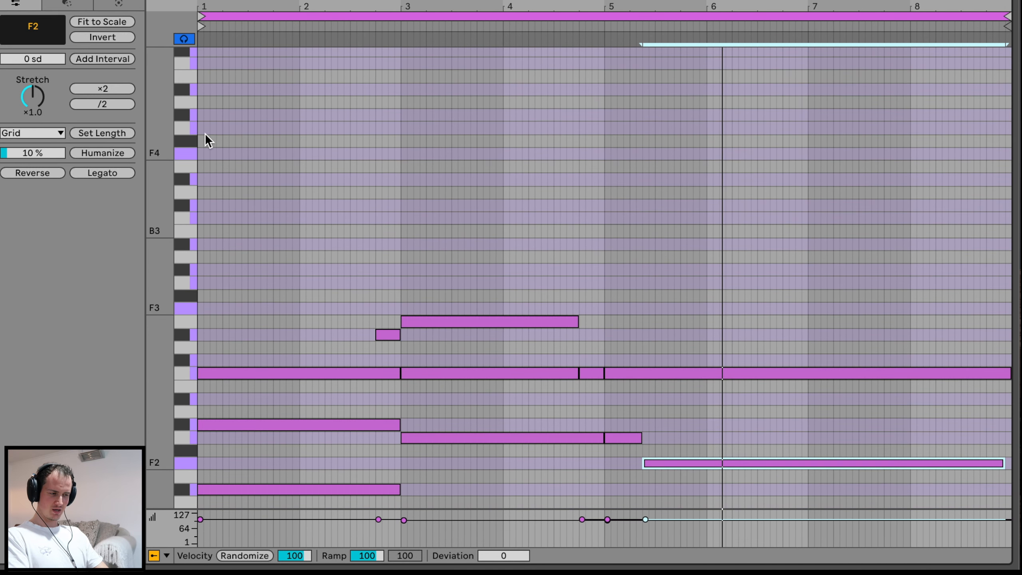
{"action": "double_click", "coordinate": [207, 114]}
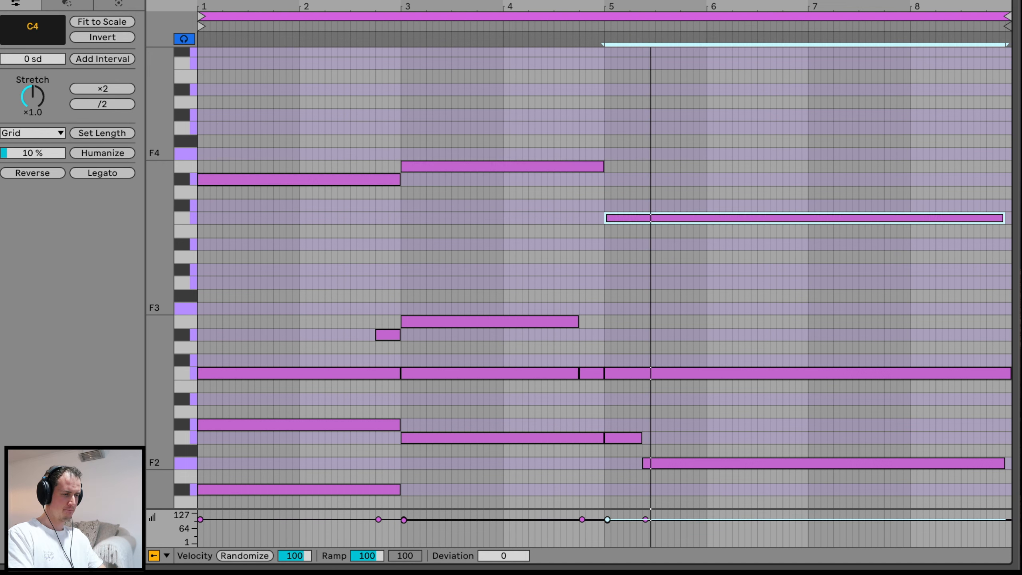
{"action": "key", "text": "space"}
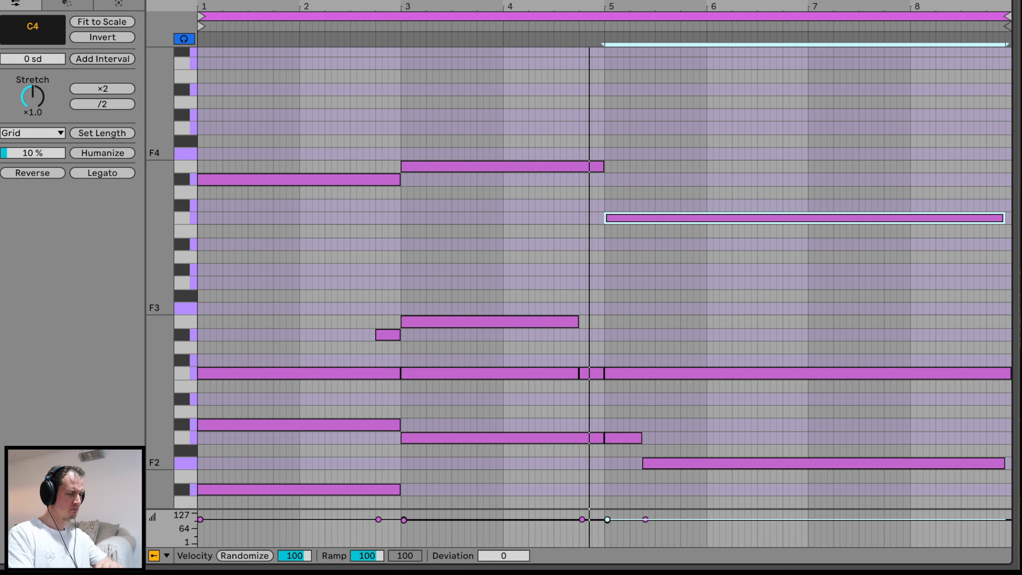
{"action": "key", "text": "space"}
{"action": "left_click_drag", "start_coordinate": [308, 108], "coordinate": [755, 269]}
{"action": "key", "text": "space"}
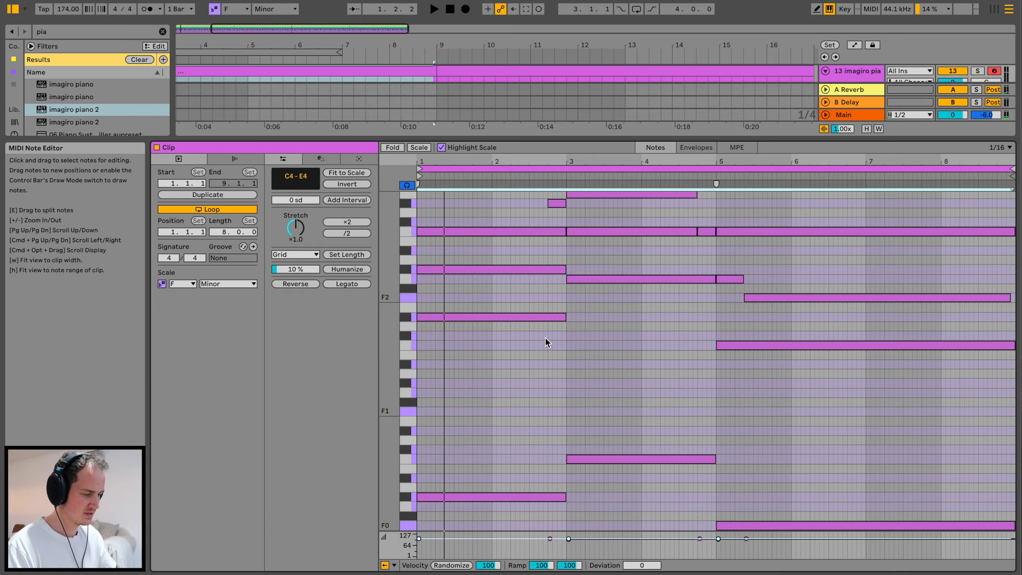
- Examine the note names across the chords, from the bass notes up to the top line
{"action": "scroll", "coordinate": [361, 370], "scroll_direction": "down", "scroll_amount": 10}
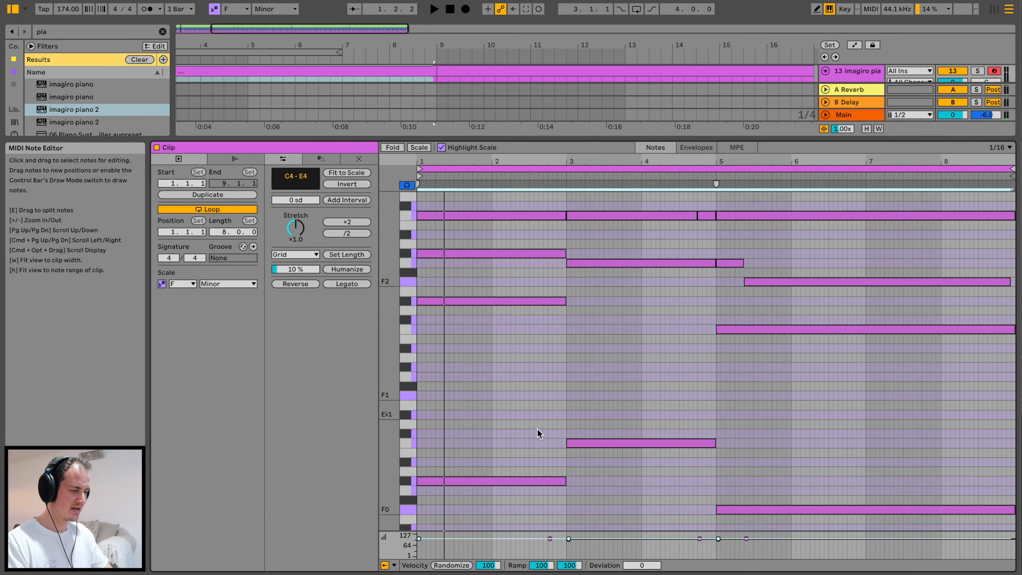
{"action": "scroll", "coordinate": [537, 429], "scroll_direction": "up", "scroll_amount": 1}
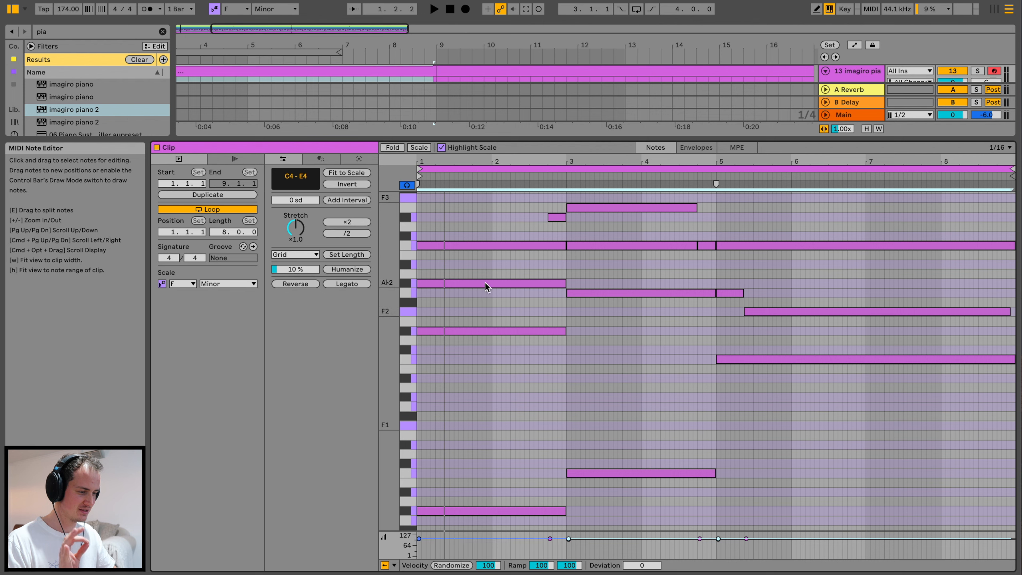
{"action": "left_click_drag", "start_coordinate": [393, 283], "coordinate": [414, 283]}
{"action": "scroll", "coordinate": [539, 374], "scroll_direction": "down", "scroll_amount": 1}
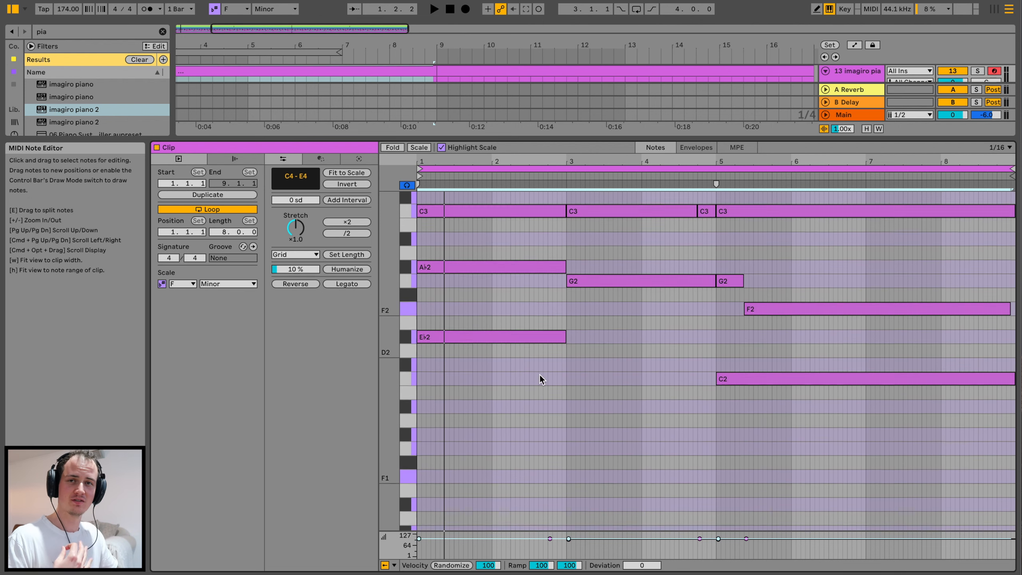
{"action": "scroll", "coordinate": [540, 374], "scroll_direction": "up", "scroll_amount": 4}
{"action": "scroll", "coordinate": [539, 374], "scroll_direction": "up", "scroll_amount": 1}
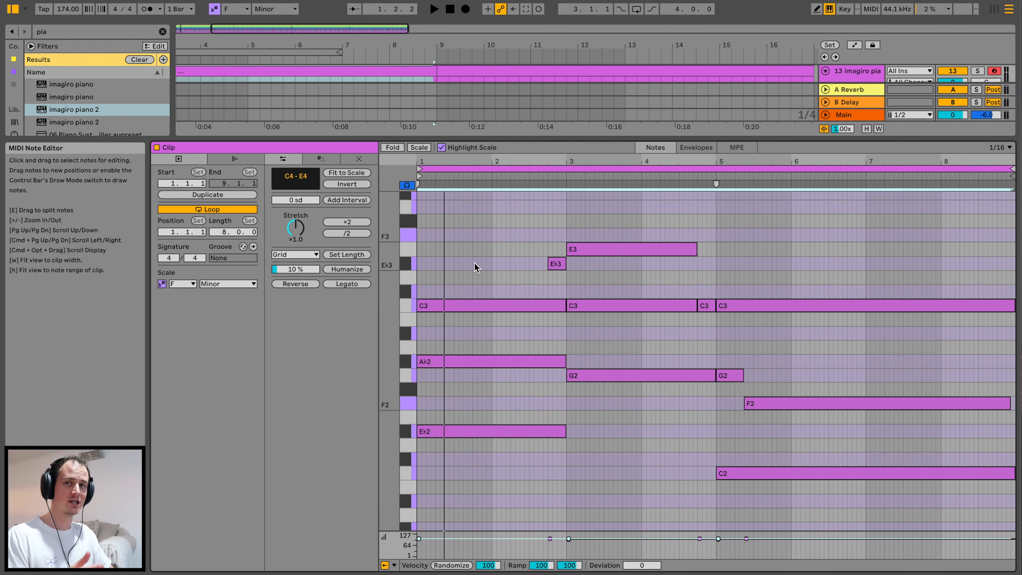
{"action": "left_click", "coordinate": [639, 254]}
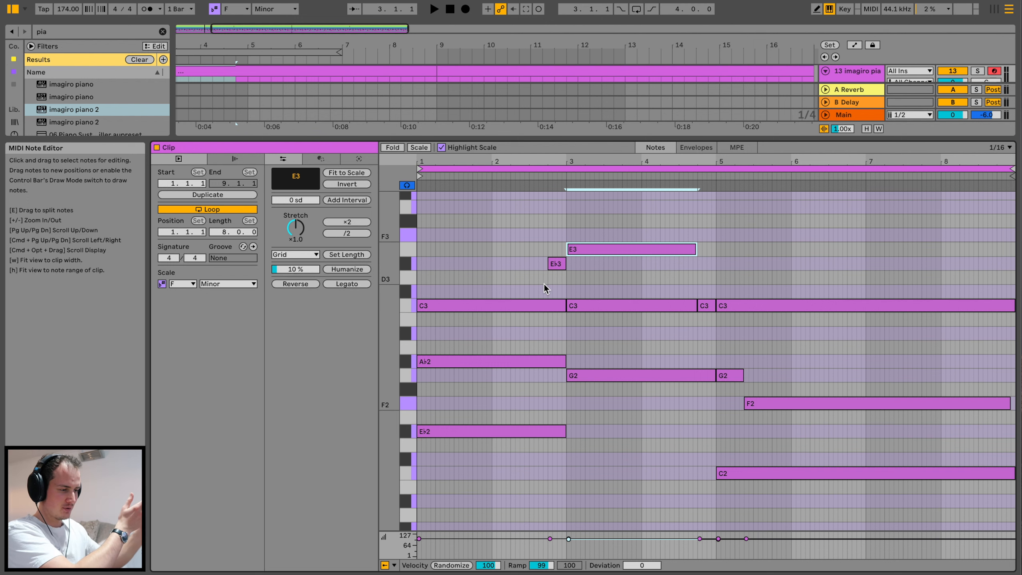
{"action": "scroll", "coordinate": [543, 283], "scroll_direction": "up", "scroll_amount": 10}
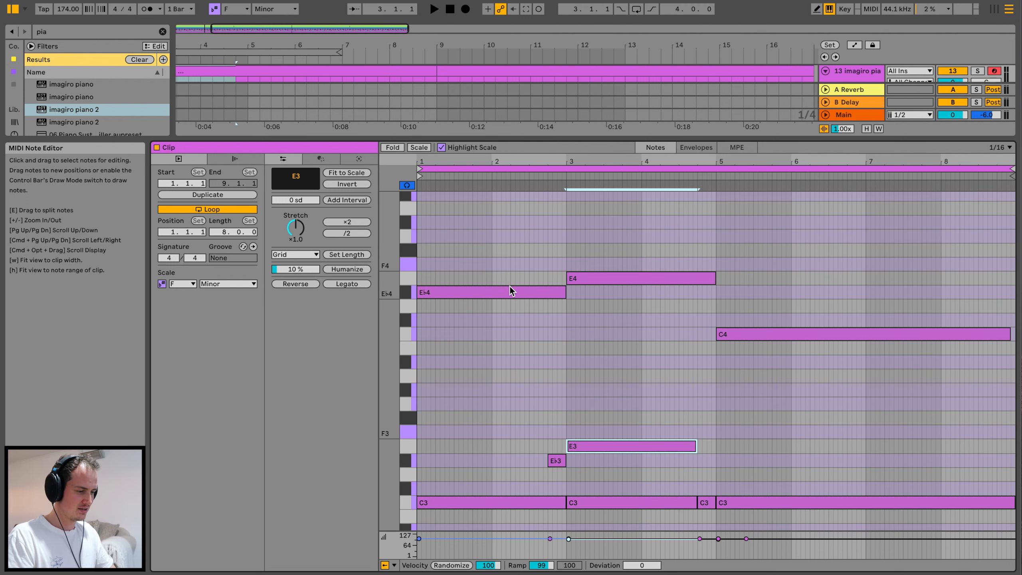
{"action": "left_click_drag", "start_coordinate": [607, 137], "coordinate": [608, 129]}
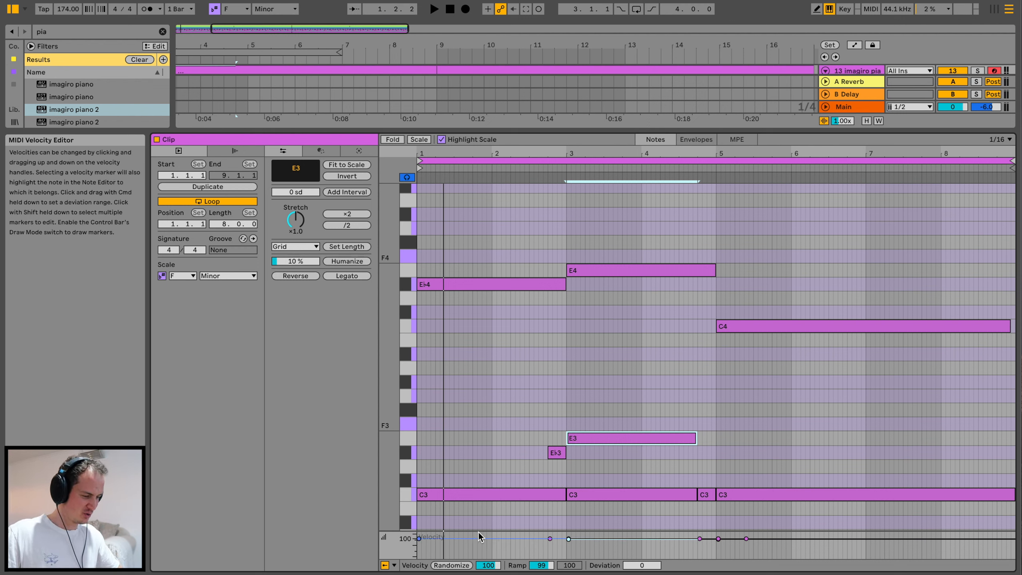
- Undo a trial velocity deviation on the E3 note, then ramp the velocities of all notes from 37 to 64
{"action": "left_click_drag", "start_coordinate": [623, 561], "coordinate": [623, 548]}
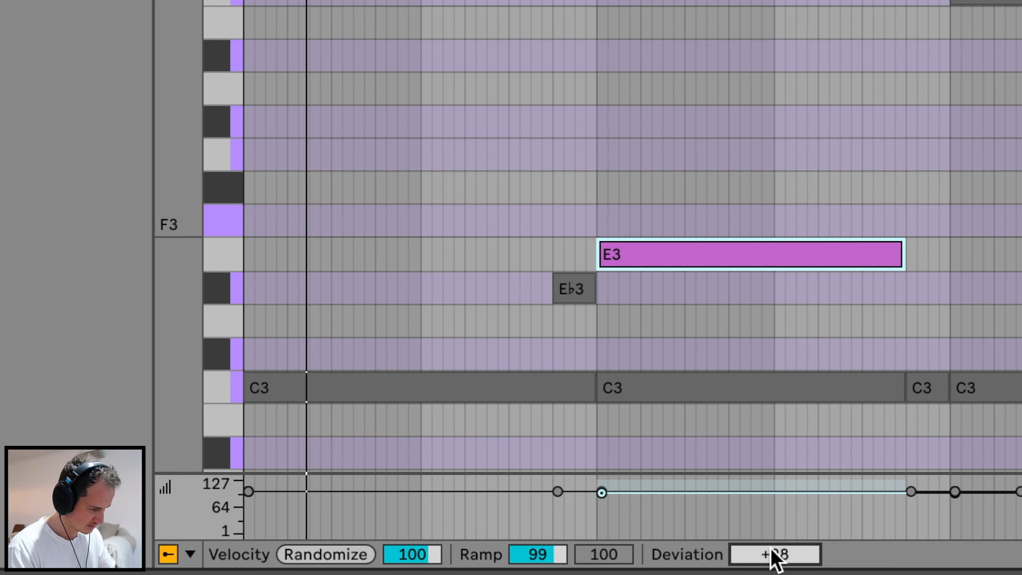
{"action": "key", "text": "super+z"}
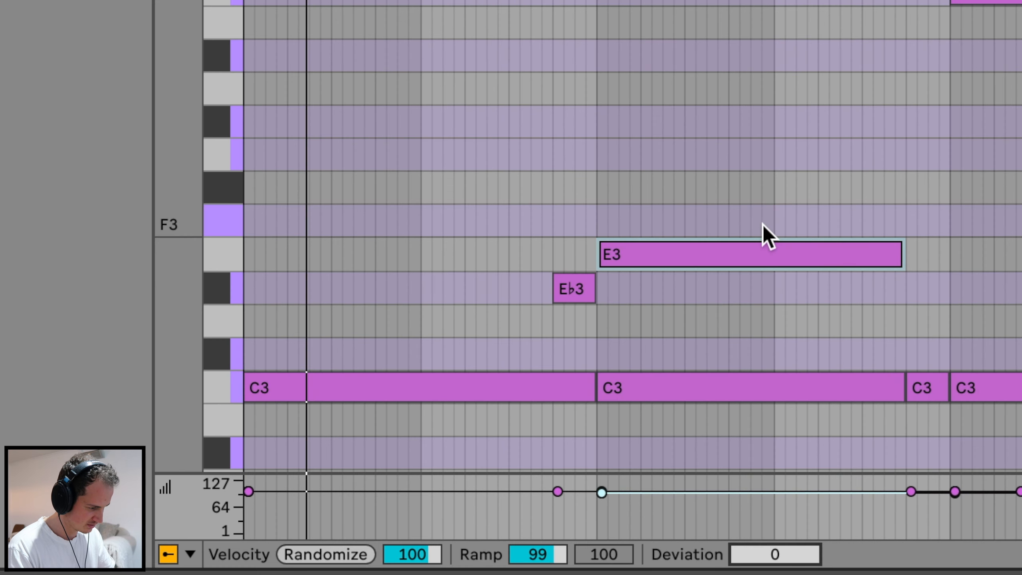
{"action": "left_click", "coordinate": [700, 157]}
{"action": "key", "text": "super+a"}
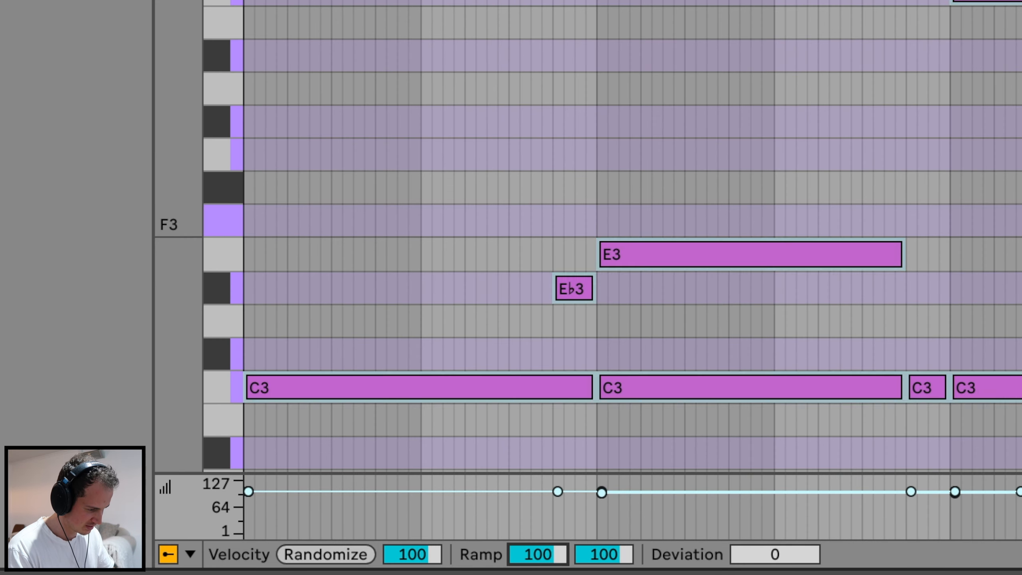
{"action": "left_click_drag", "start_coordinate": [557, 555], "coordinate": [603, 562]}
{"action": "left_click", "coordinate": [603, 554]}
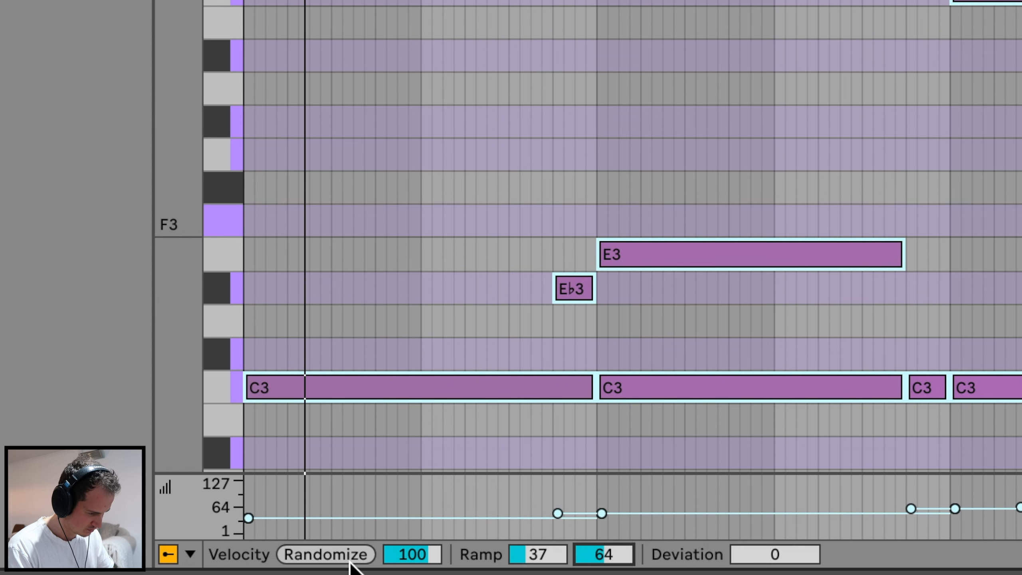
- Randomize the velocities of all notes with an amount of 52 and humanize their timing at 95 %
{"action": "left_click_drag", "start_coordinate": [412, 554], "coordinate": [411, 566]}
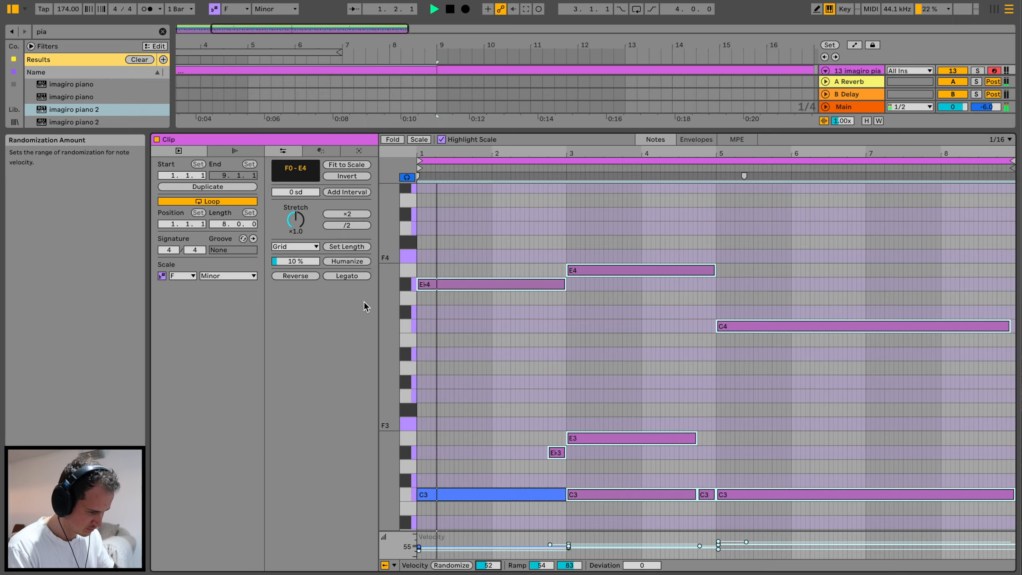
{"action": "left_click_drag", "start_coordinate": [300, 262], "coordinate": [300, 230]}
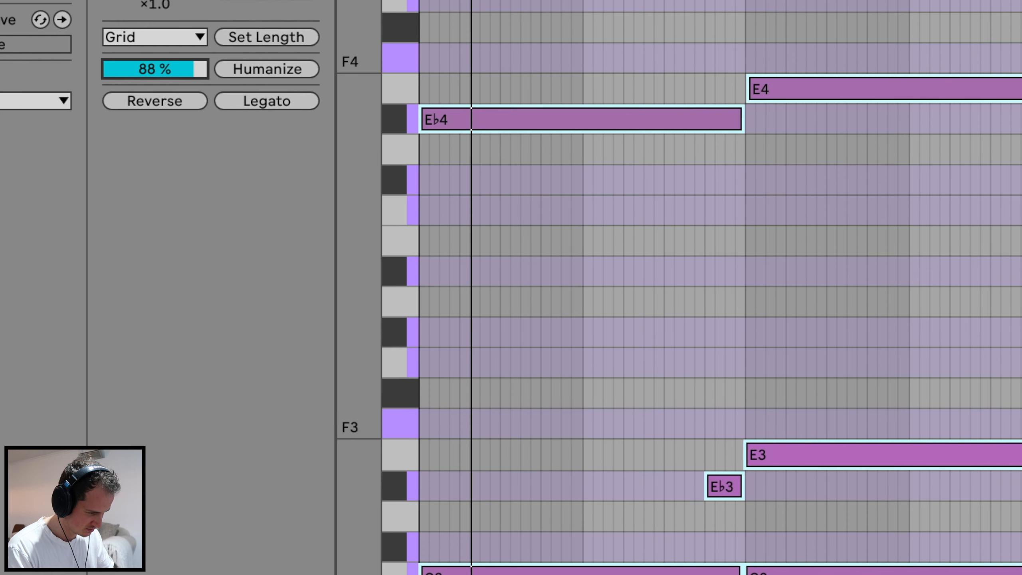
{"action": "mouse_move", "coordinate": [155, 69]}
{"action": "left_mouse_down"}
{"action": "mouse_move", "coordinate": [155, 88]}
{"action": "mouse_move", "coordinate": [155, 54]}
{"action": "left_mouse_up"}
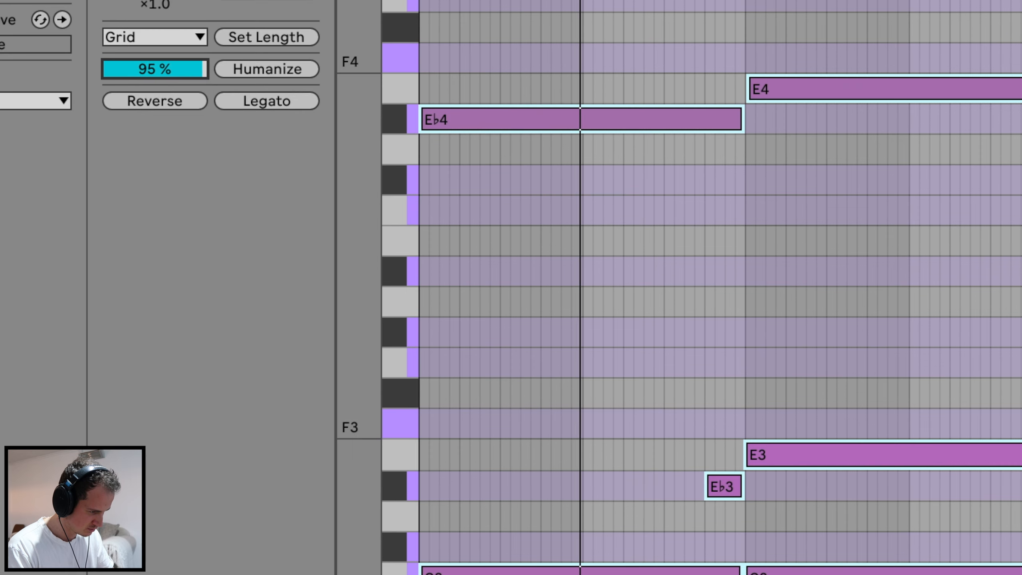
{"action": "mouse_move", "coordinate": [463, 1]}
{"action": "left_mouse_down"}
{"action": "mouse_move", "coordinate": [463, 40]}
{"action": "mouse_move", "coordinate": [463, 3]}
{"action": "left_mouse_up"}
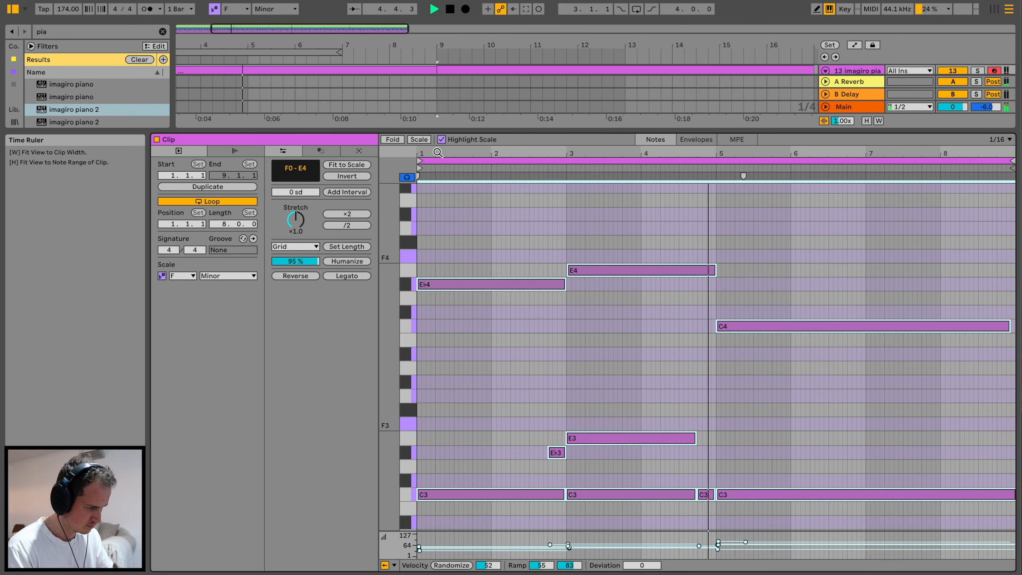
{"action": "key", "text": "space"}
- Select the C4 top note in bar 5 and enlarge the velocity editor to show the individual markers
{"action": "scroll", "coordinate": [741, 346], "scroll_direction": "up", "scroll_amount": 5}
{"action": "left_click", "coordinate": [746, 288]}
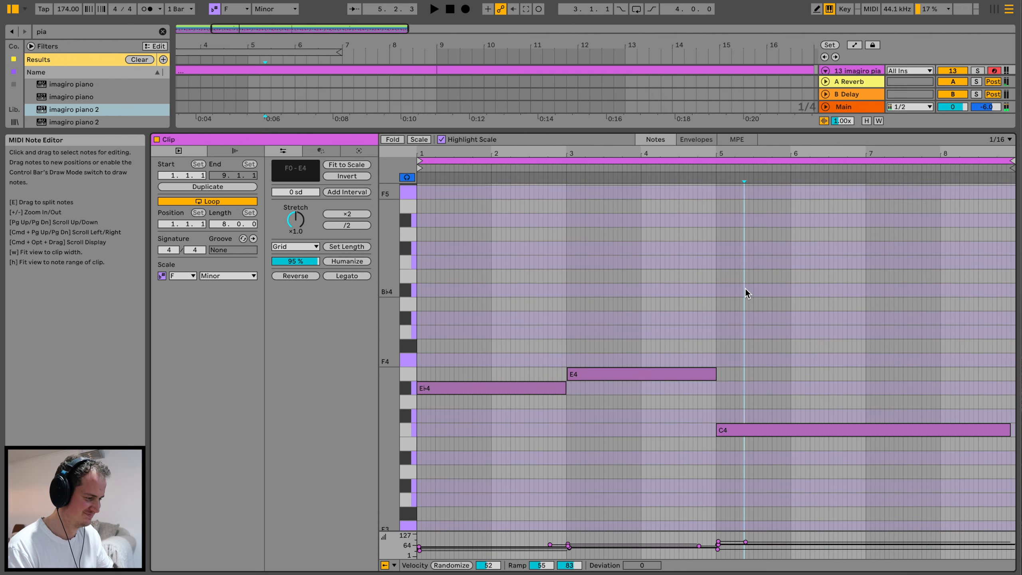
{"action": "scroll", "coordinate": [744, 288], "scroll_direction": "down", "scroll_amount": 8}
{"action": "left_click", "coordinate": [762, 241]}
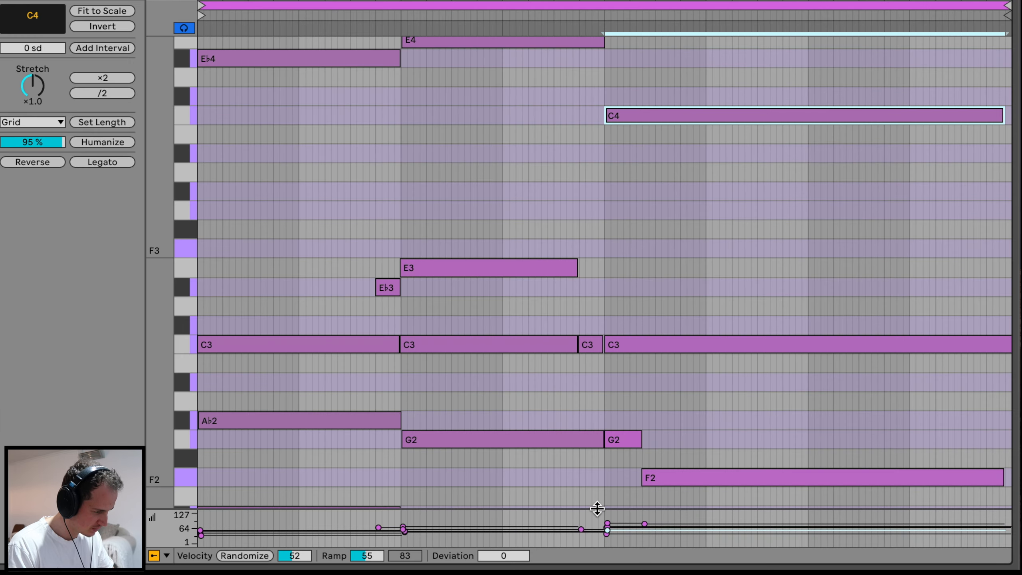
{"action": "left_click_drag", "start_coordinate": [709, 529], "coordinate": [709, 459]}
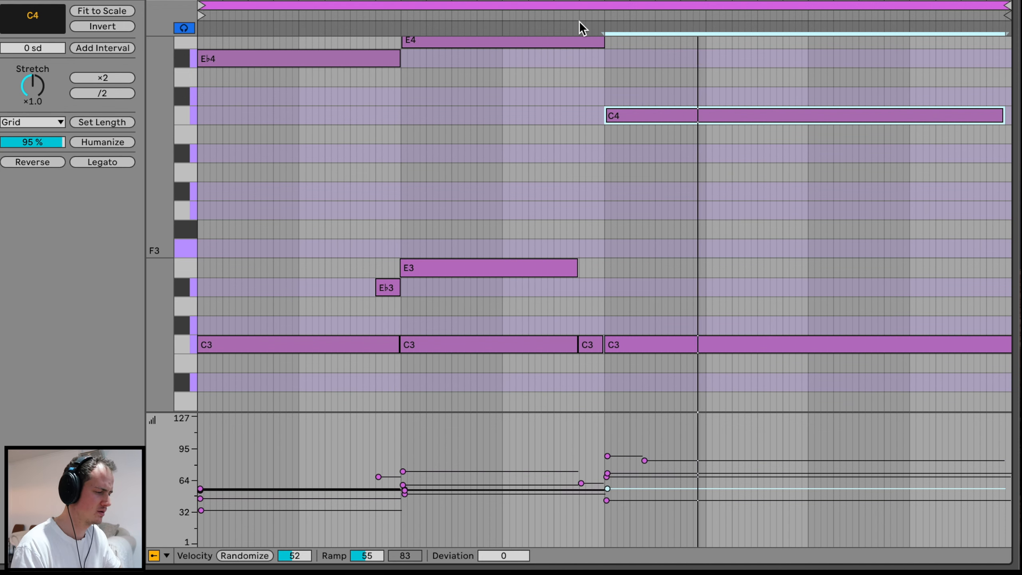
- Try deleting the C4 top note in bar 5 and undo the deletion
{"action": "scroll", "coordinate": [639, 139], "scroll_direction": "up", "scroll_amount": 8}
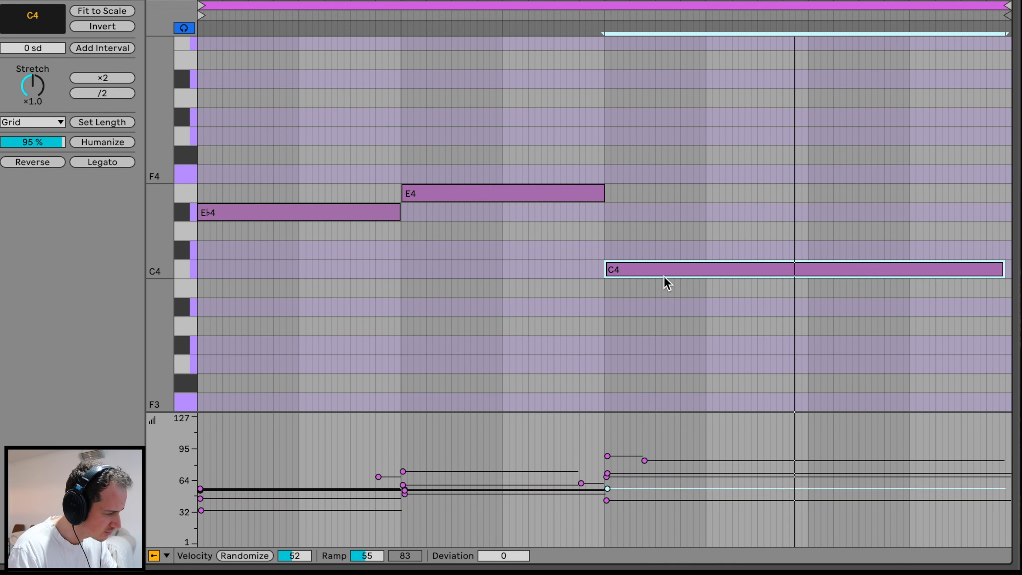
{"action": "key", "text": "Delete"}
{"action": "key", "text": "super+z"}
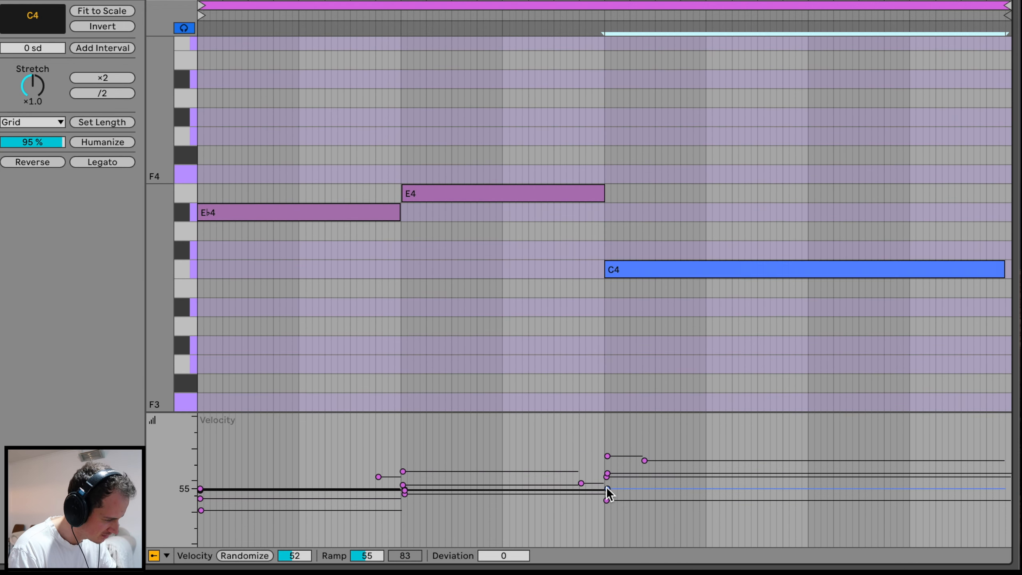
- Lower the velocity of the C4 top note in bar 5 to 20 and bring the F2 note's start back to the beginning of bar 5
{"action": "mouse_move", "coordinate": [607, 488]}
{"action": "left_mouse_down"}
{"action": "mouse_move", "coordinate": [607, 539]}
{"action": "mouse_move", "coordinate": [606, 523]}
{"action": "left_mouse_up"}
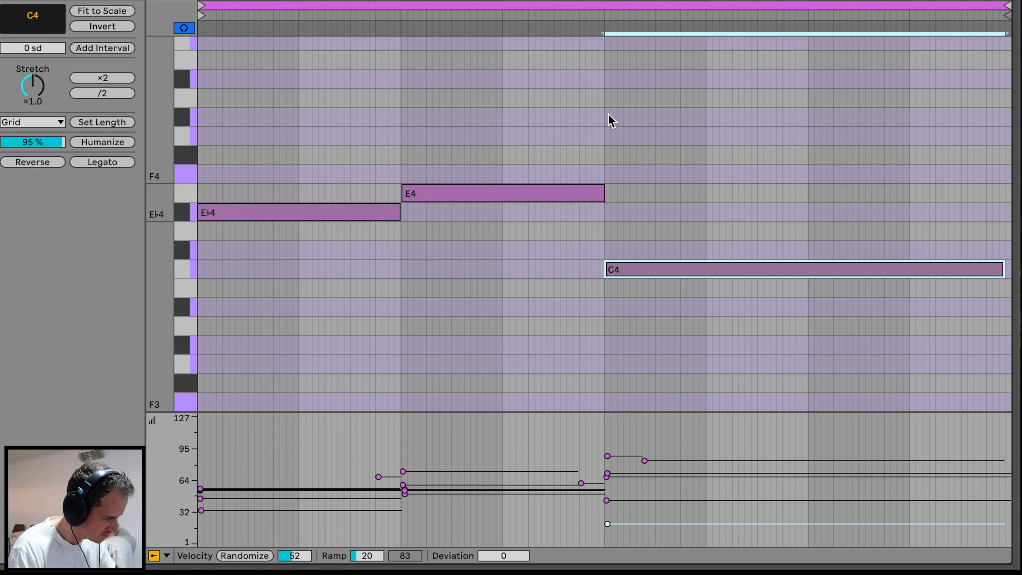
{"action": "left_click", "coordinate": [573, 19]}
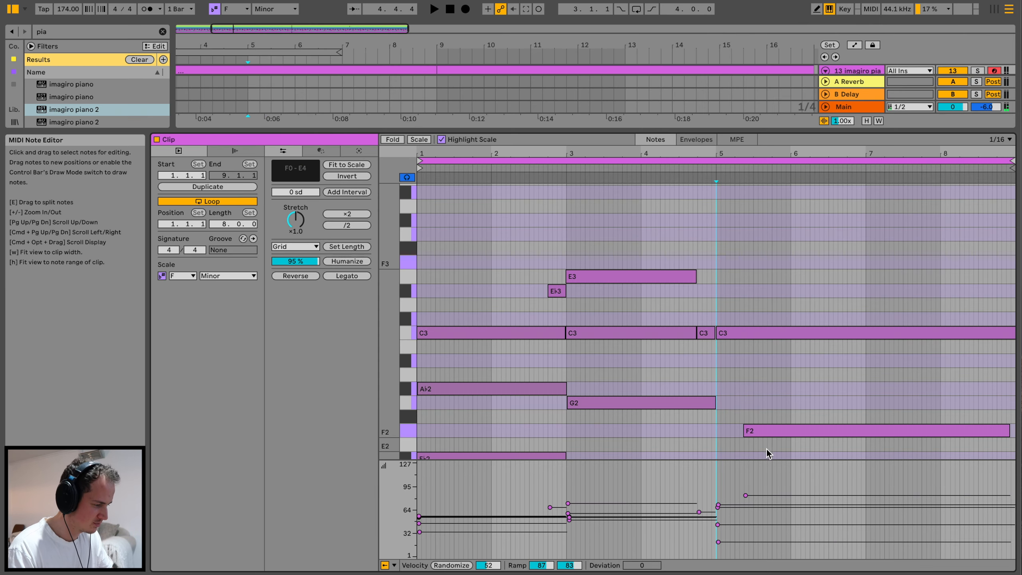
{"action": "left_click_drag", "start_coordinate": [744, 430], "coordinate": [717, 430]}
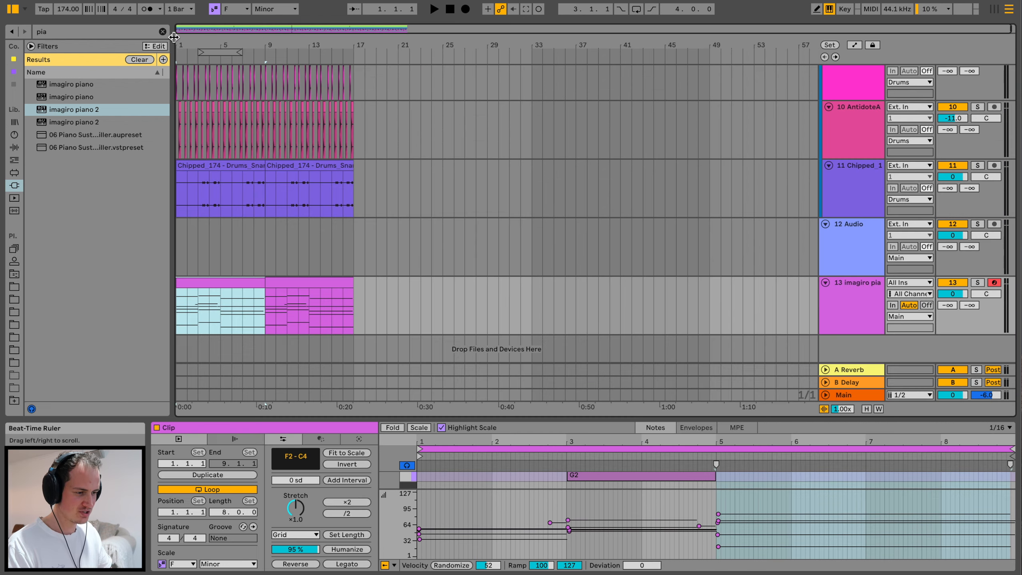
- Clear the library search, add a Limiter to the piano track and raise its gain to 13.5 dB during playback
{"action": "left_click", "coordinate": [162, 32]}
{"action": "left_click", "coordinate": [13, 147]}
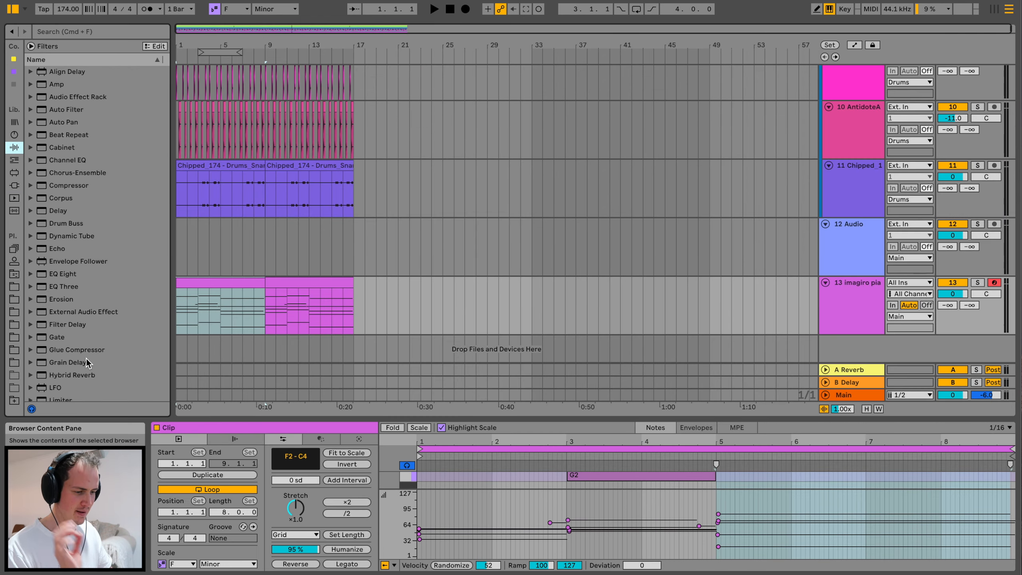
{"action": "scroll", "coordinate": [86, 358], "scroll_direction": "down", "scroll_amount": 6}
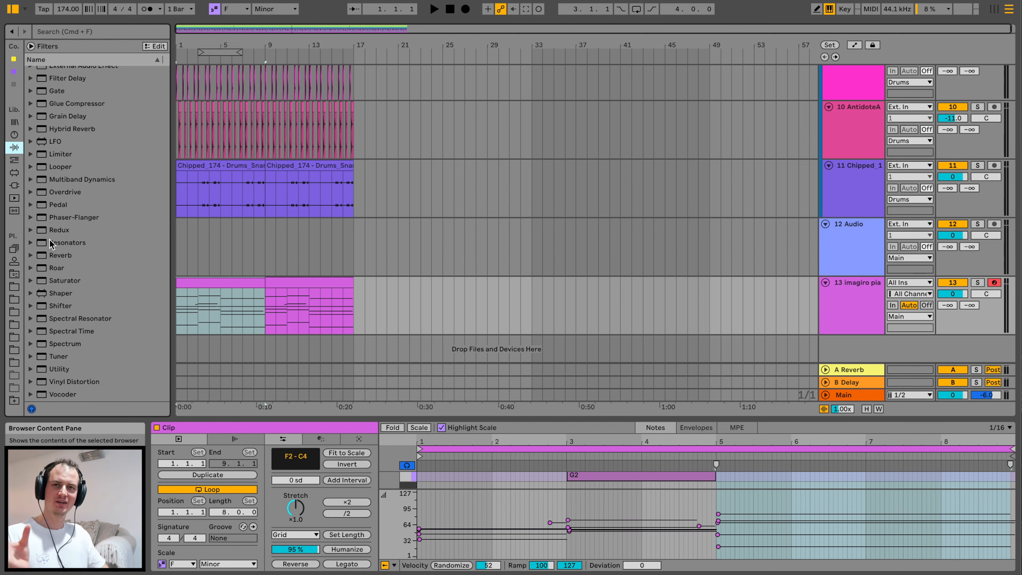
{"action": "left_click_drag", "start_coordinate": [50, 153], "coordinate": [303, 293]}
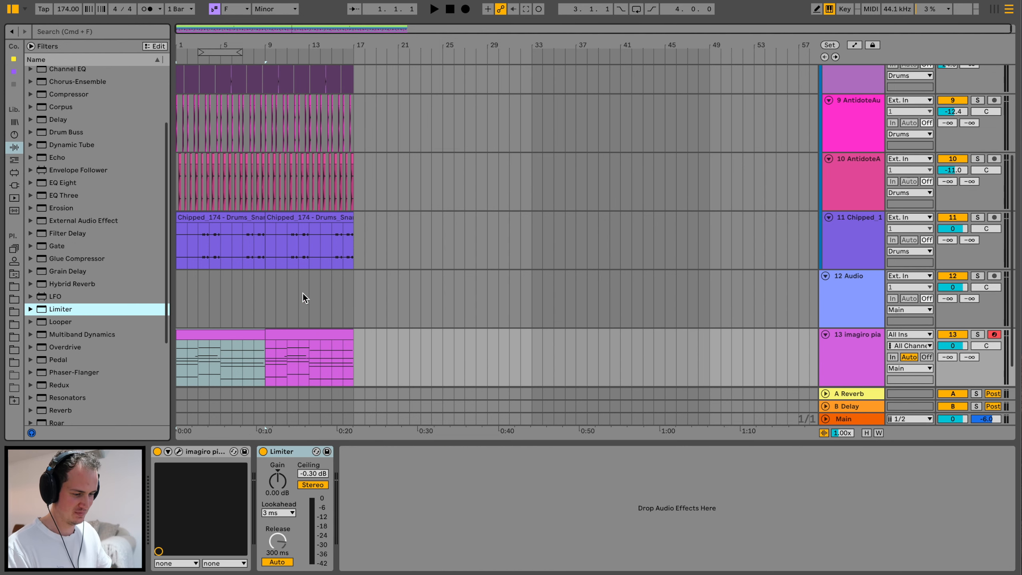
{"action": "key", "text": "space"}
{"action": "left_click_drag", "start_coordinate": [283, 463], "coordinate": [283, 427]}
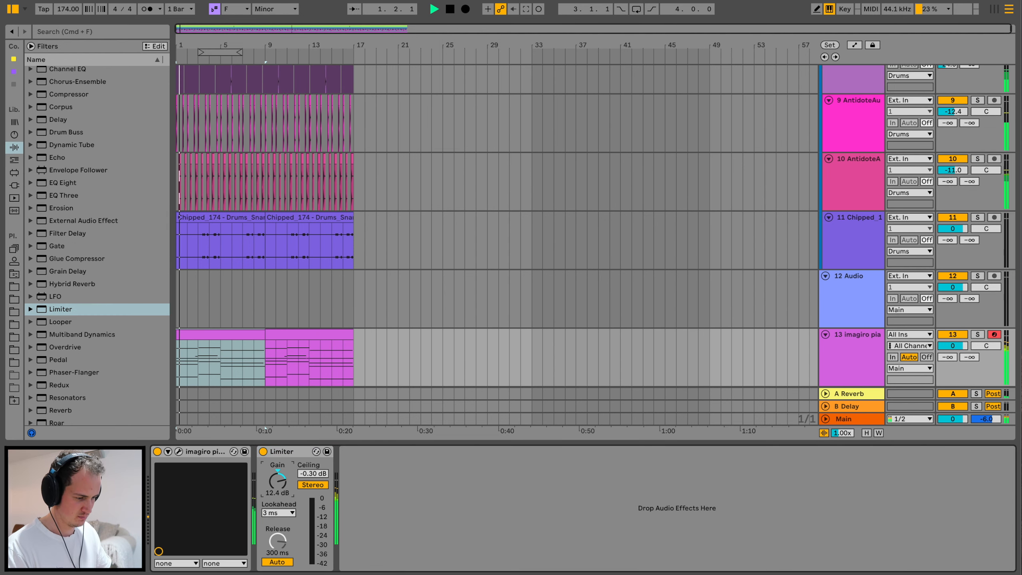
{"action": "key", "text": "space"}
- Try a Reverb between the piano instrument and the Limiter with Dry/Wet at 51 %
{"action": "left_click_drag", "start_coordinate": [62, 409], "coordinate": [250, 497]}
{"action": "key", "text": "space"}
{"action": "left_click_drag", "start_coordinate": [570, 549], "coordinate": [570, 539]}
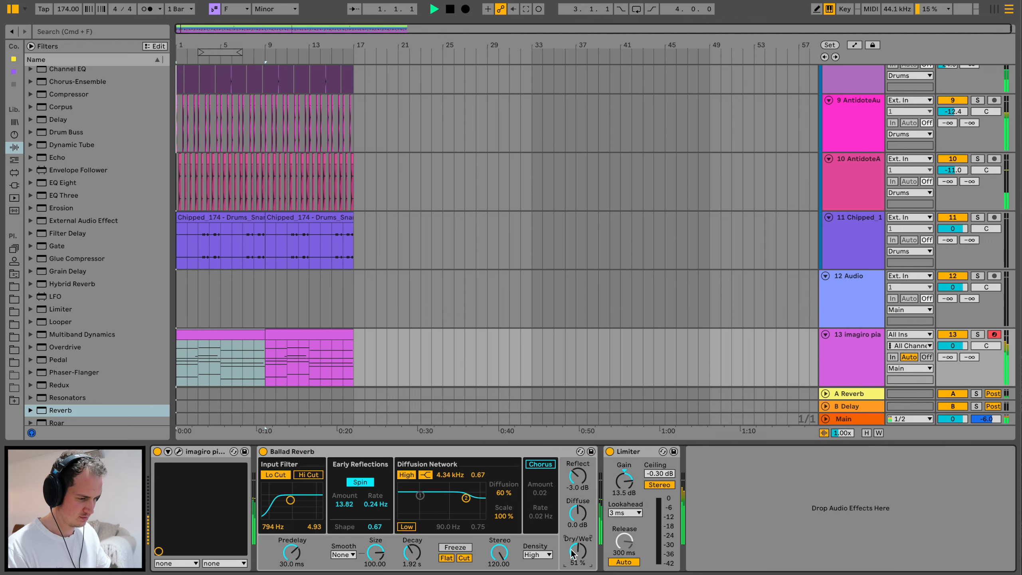
- Search the audio effects for "pi" filtered by Reverb and insert the Piano Hall preset directly after the piano instrument
{"action": "left_click", "coordinate": [30, 282]}
{"action": "scroll", "coordinate": [28, 278], "scroll_direction": "down", "scroll_amount": 5}
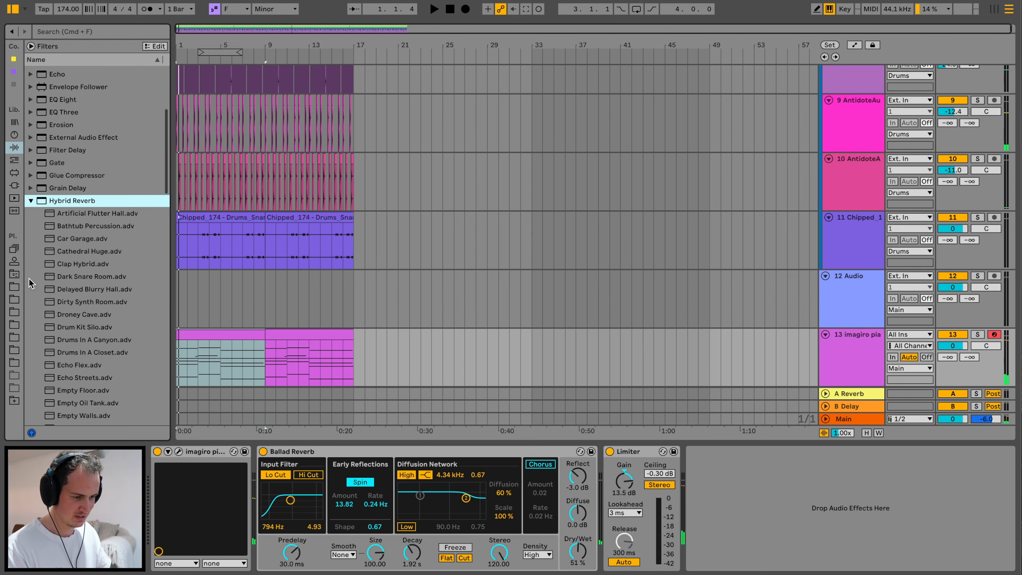
{"action": "left_click", "coordinate": [83, 34]}
{"action": "type", "text": "pi"}
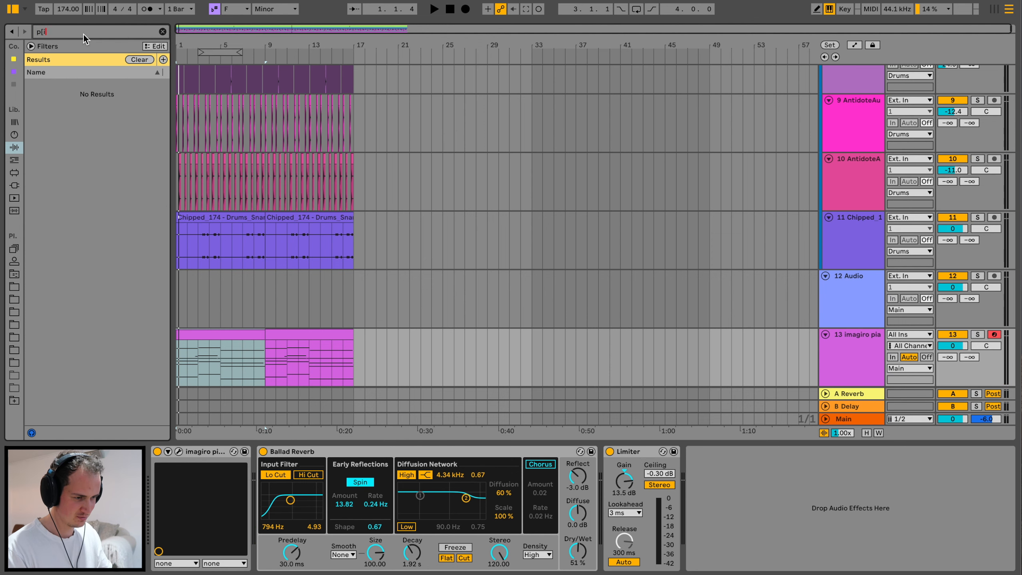
{"action": "left_click", "coordinate": [31, 46]}
{"action": "left_click", "coordinate": [74, 101]}
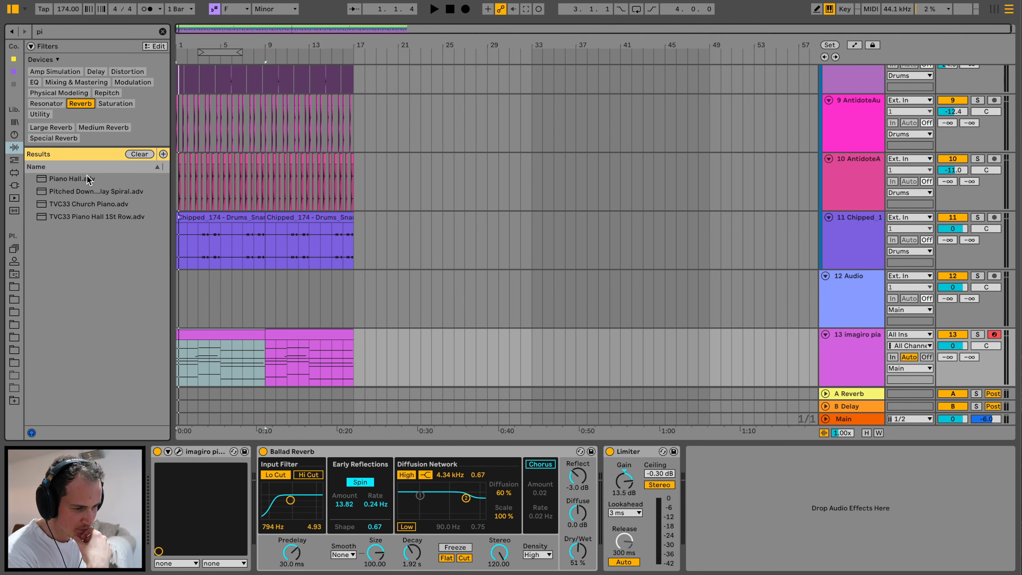
{"action": "left_click_drag", "start_coordinate": [65, 179], "coordinate": [439, 494]}
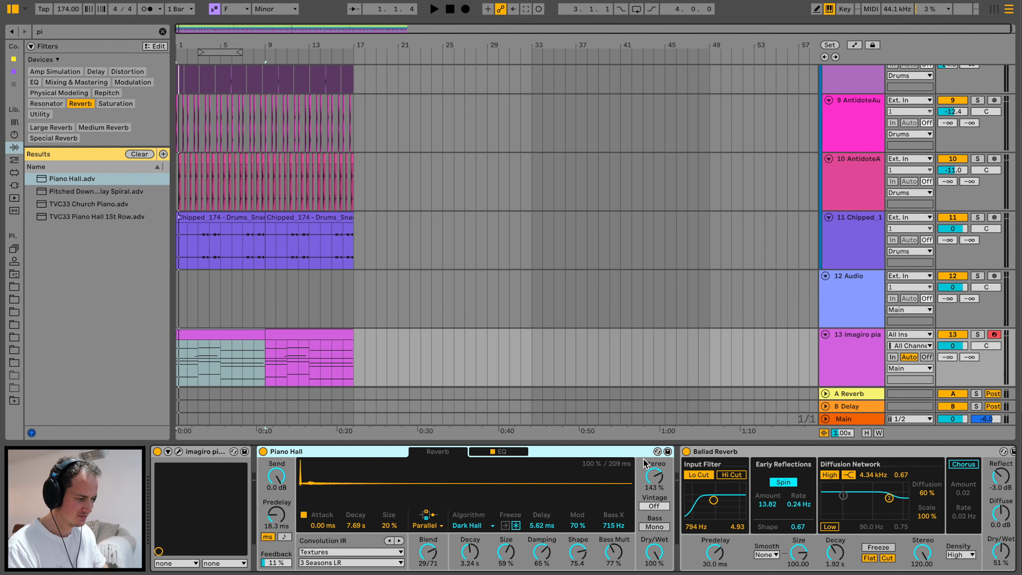
- Remove the Ballad Reverb from the piano track and play the arrangement from the start to audition the Piano Hall reverb
{"action": "key", "text": "Delete"}
{"action": "left_click", "coordinate": [182, 247]}
{"action": "key", "text": "space"}
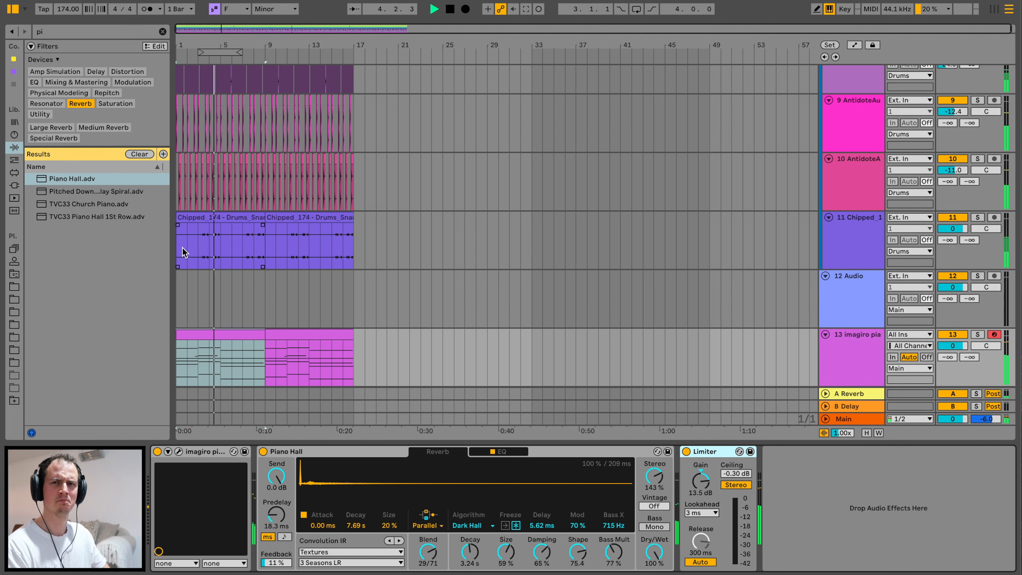
{"action": "key", "text": "space"}
- Group the Piano Hall reverb into an Audio Effect Rack and create a second, empty chain in it
{"action": "left_click", "coordinate": [360, 449]}
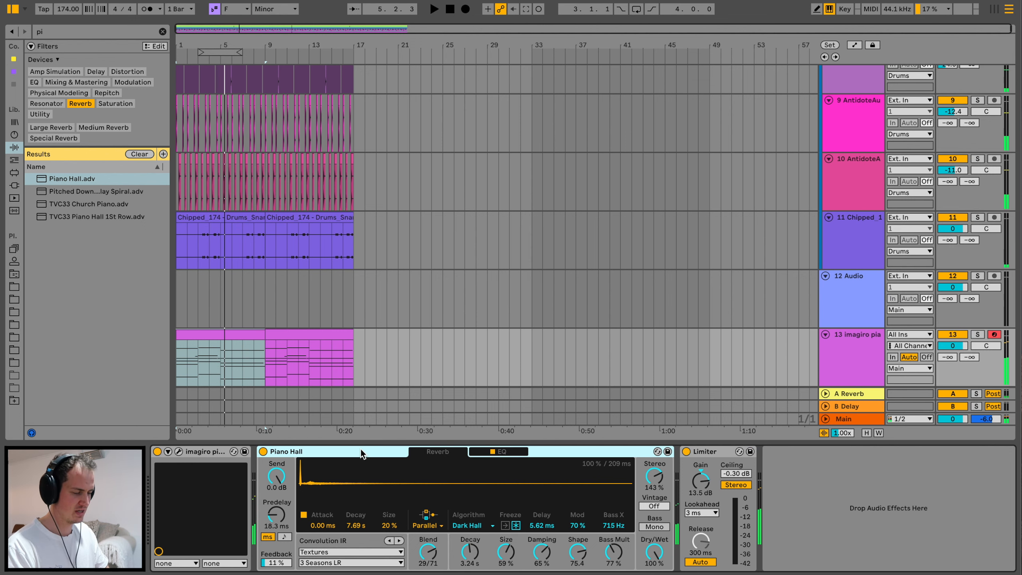
{"action": "key", "text": "ctrl+g"}
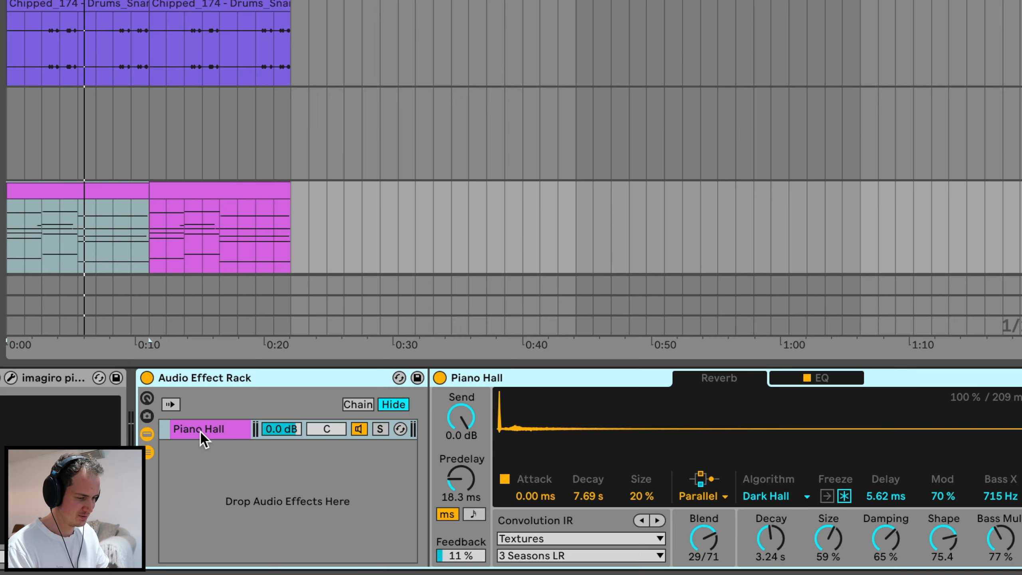
{"action": "right_click", "coordinate": [208, 460]}
{"action": "left_click", "coordinate": [227, 469]}
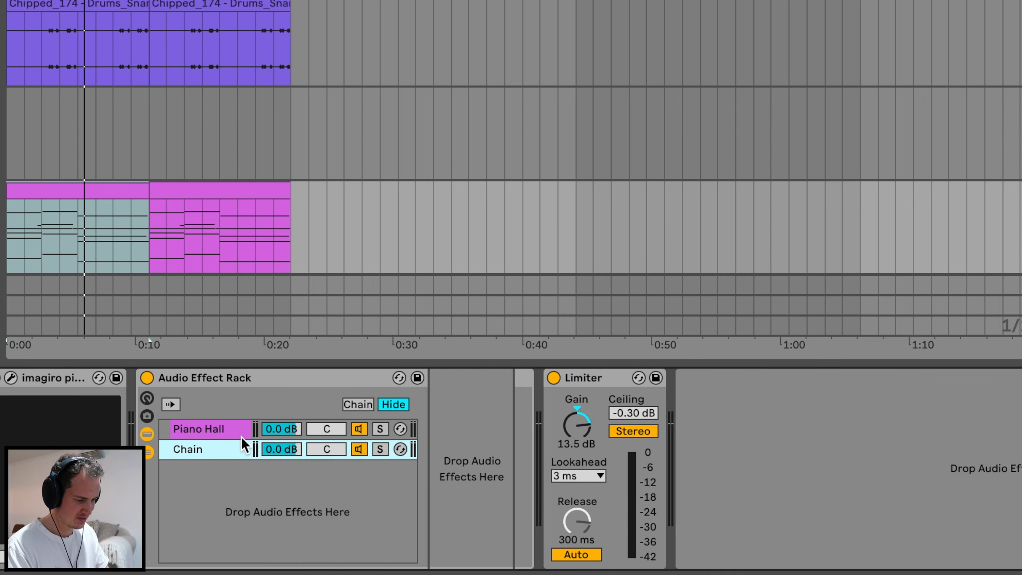
- Enable the Piano Hall reverb's EQ and raise its low-cut band to 472 Hz with an 18 dB slope
{"action": "left_click", "coordinate": [224, 430]}
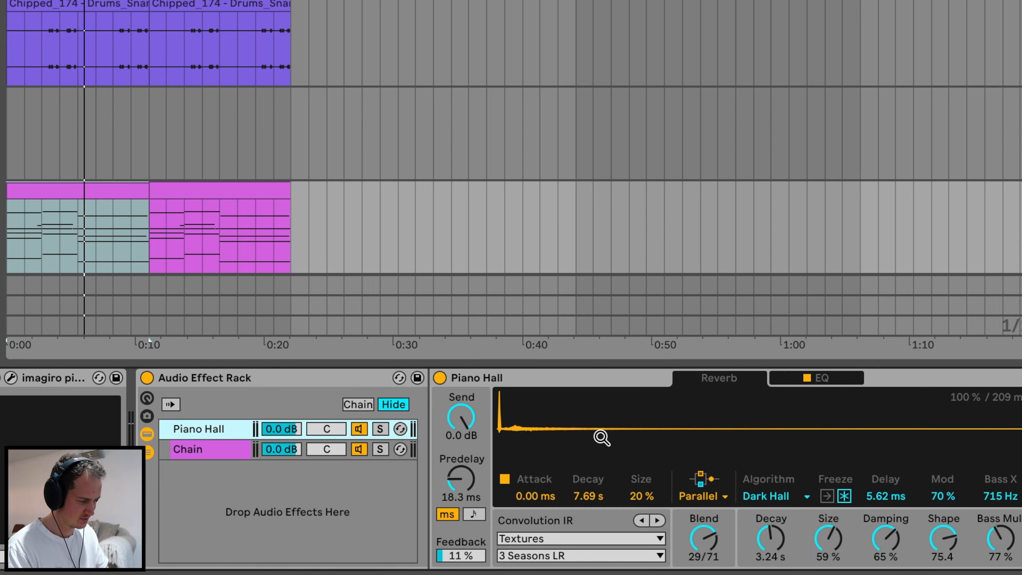
{"action": "left_click", "coordinate": [806, 375]}
{"action": "left_click", "coordinate": [829, 377]}
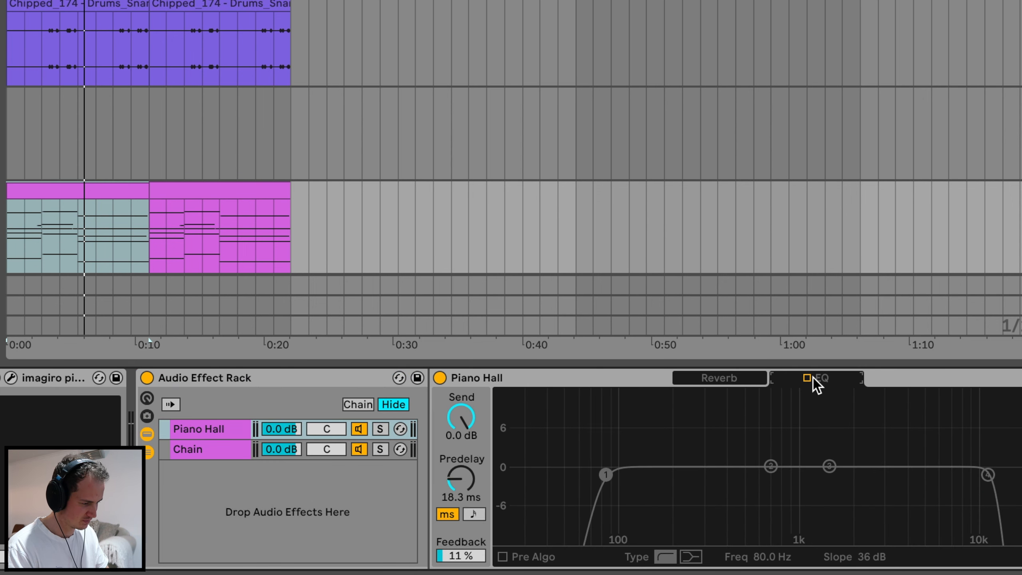
{"action": "left_click", "coordinate": [807, 377]}
{"action": "key", "text": "space"}
{"action": "left_click_drag", "start_coordinate": [606, 475], "coordinate": [740, 506]}
- Solo the Piano Hall chain, set its volume to -3.7 dB and bring its EQ low-cut to 252 Hz
{"action": "left_click", "coordinate": [380, 428]}
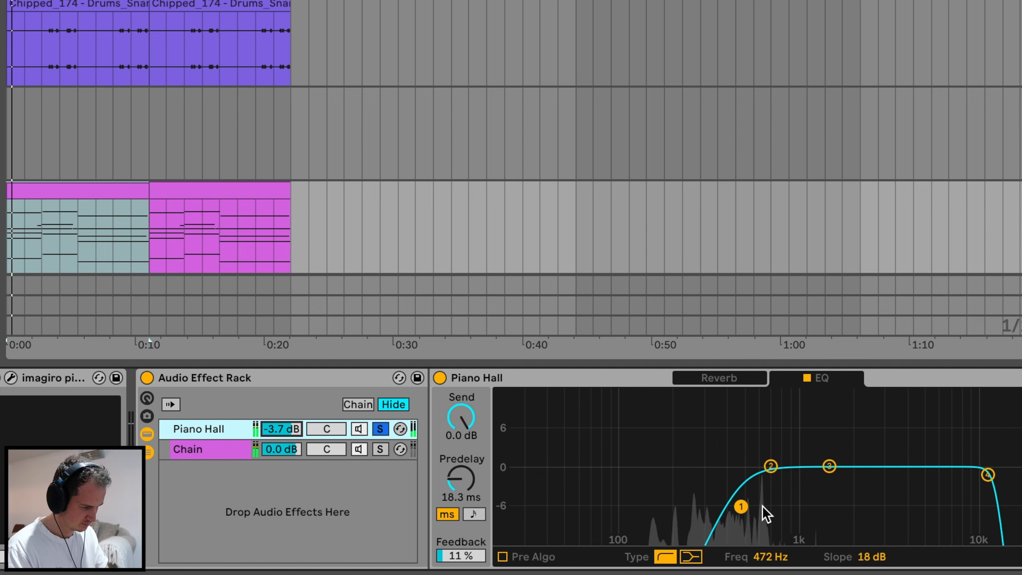
{"action": "left_click_drag", "start_coordinate": [293, 425], "coordinate": [292, 439]}
{"action": "left_click_drag", "start_coordinate": [707, 506], "coordinate": [672, 505]}
- Solo the empty second chain of the rack, load the default Hybrid Reverb into it and rename the chain "actually"
{"action": "left_click", "coordinate": [380, 448]}
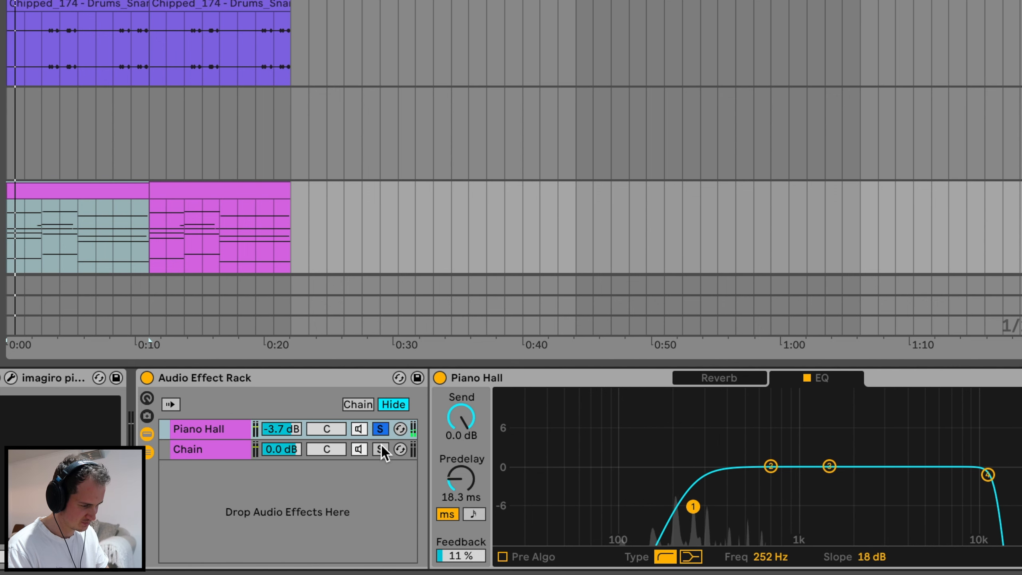
{"action": "left_click", "coordinate": [227, 451]}
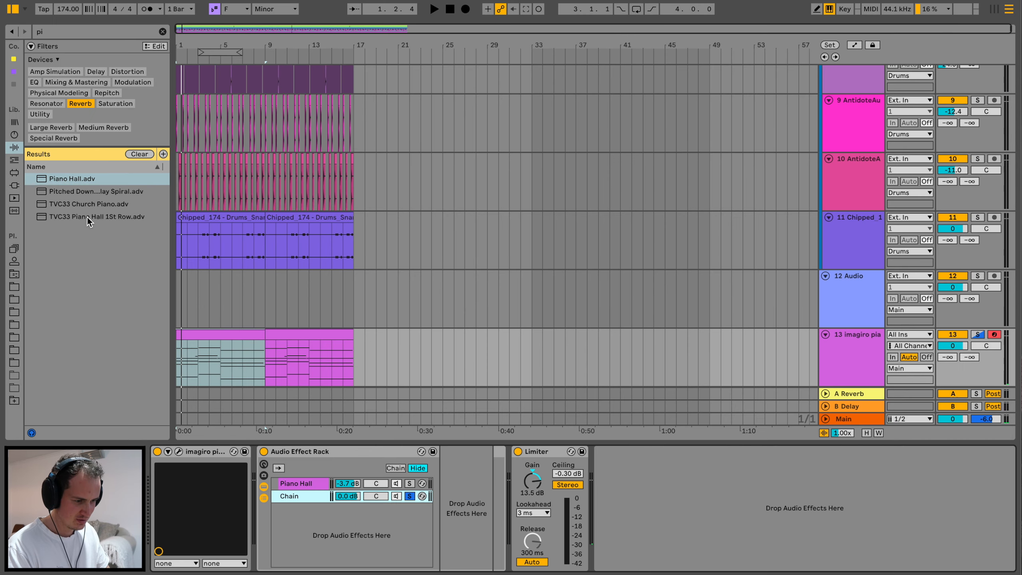
{"action": "left_click_drag", "start_coordinate": [86, 216], "coordinate": [178, 314]}
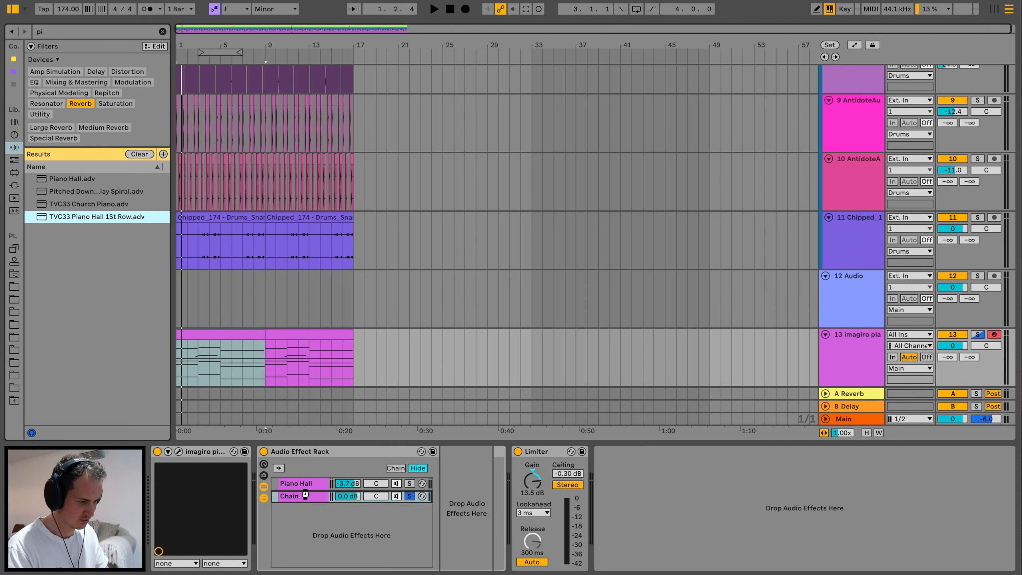
{"action": "left_click_drag", "start_coordinate": [305, 494], "coordinate": [305, 495]}
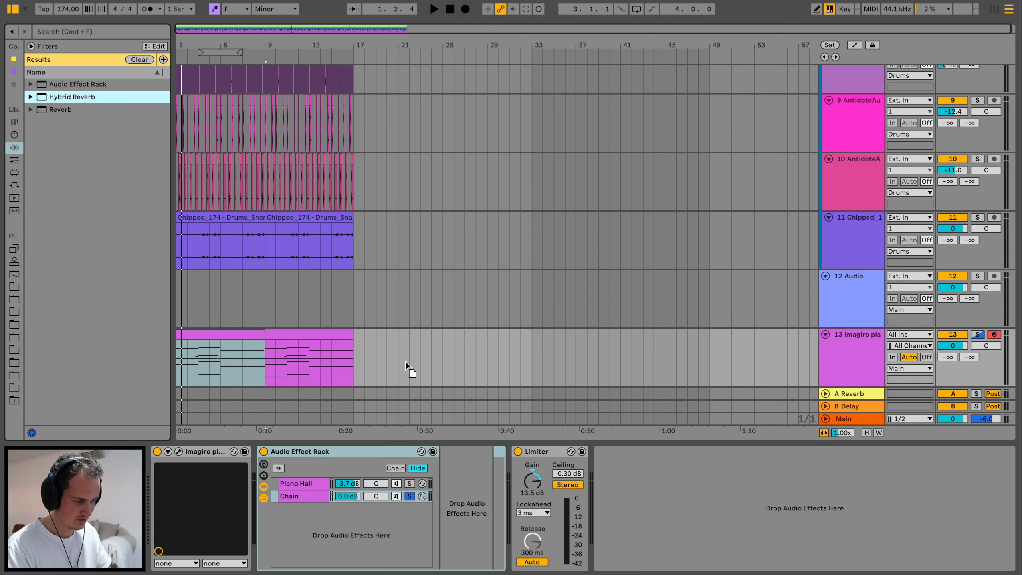
{"action": "left_click_drag", "start_coordinate": [406, 360], "coordinate": [299, 493]}
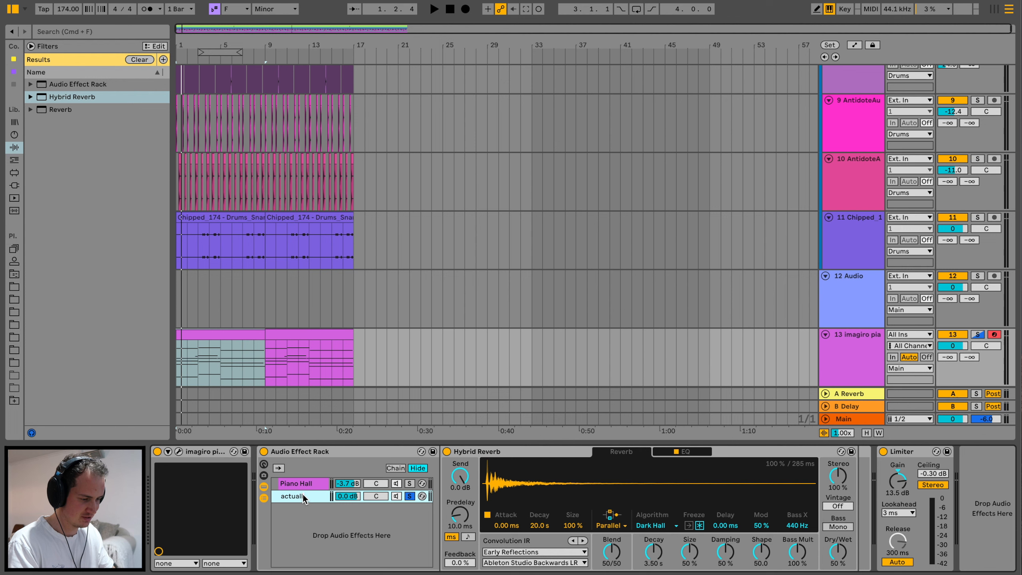
{"action": "type", "text": "ually"}
{"action": "key", "text": "Return"}
- Set the Hybrid Reverb's Dry/Wet to 40 % and move its EQ band 2 to 245 Hz at -4.7 dB during playback
{"action": "key", "text": "space"}
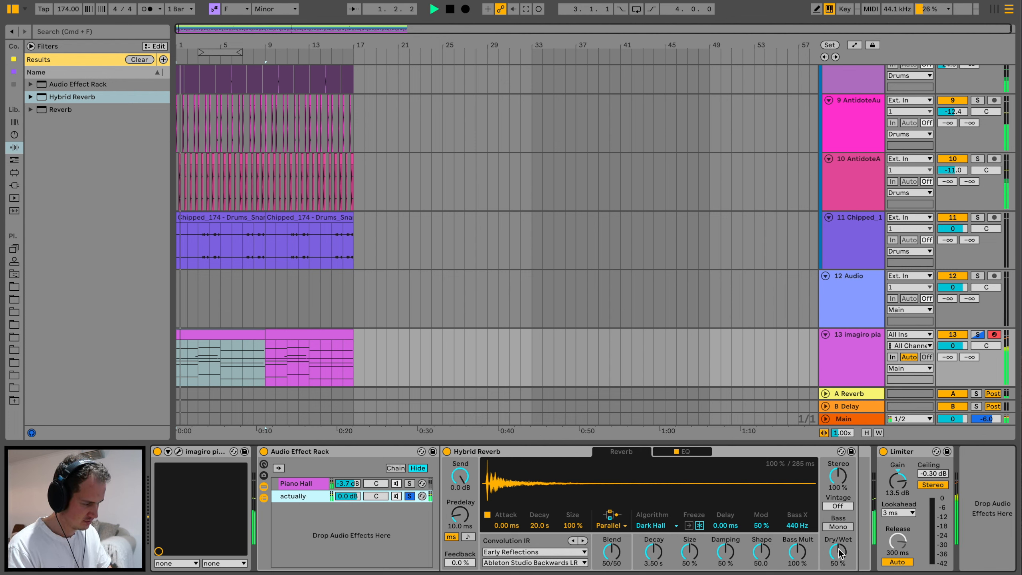
{"action": "left_click_drag", "start_coordinate": [840, 554], "coordinate": [839, 571]}
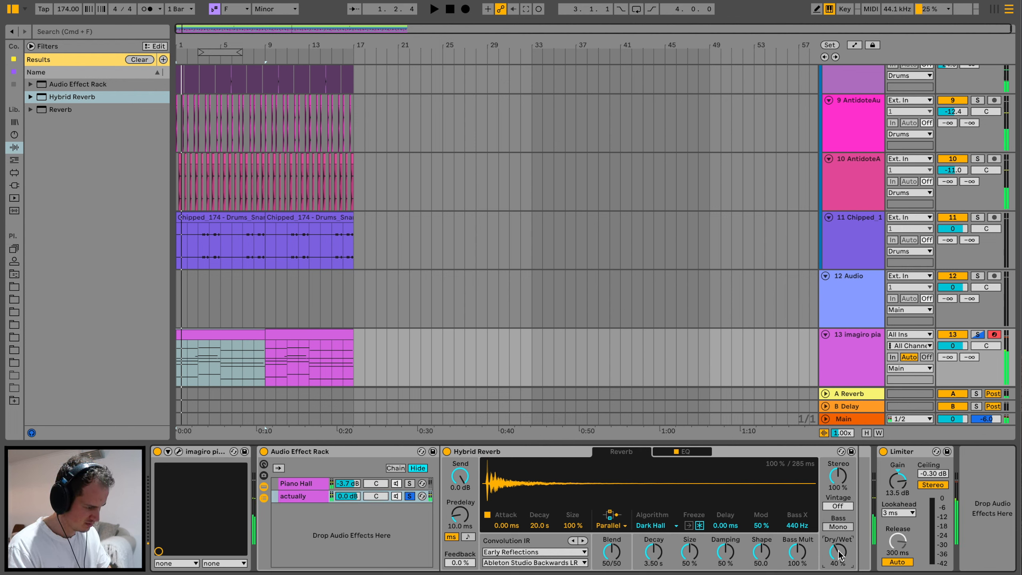
{"action": "left_click", "coordinate": [689, 451]}
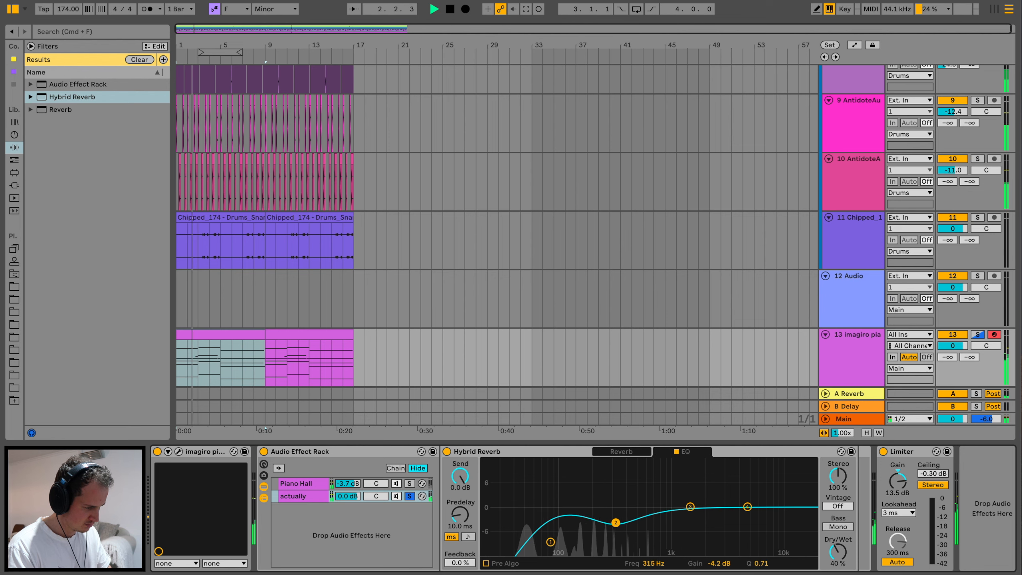
{"action": "left_click_drag", "start_coordinate": [616, 523], "coordinate": [603, 525]}
{"action": "key", "text": "space"}
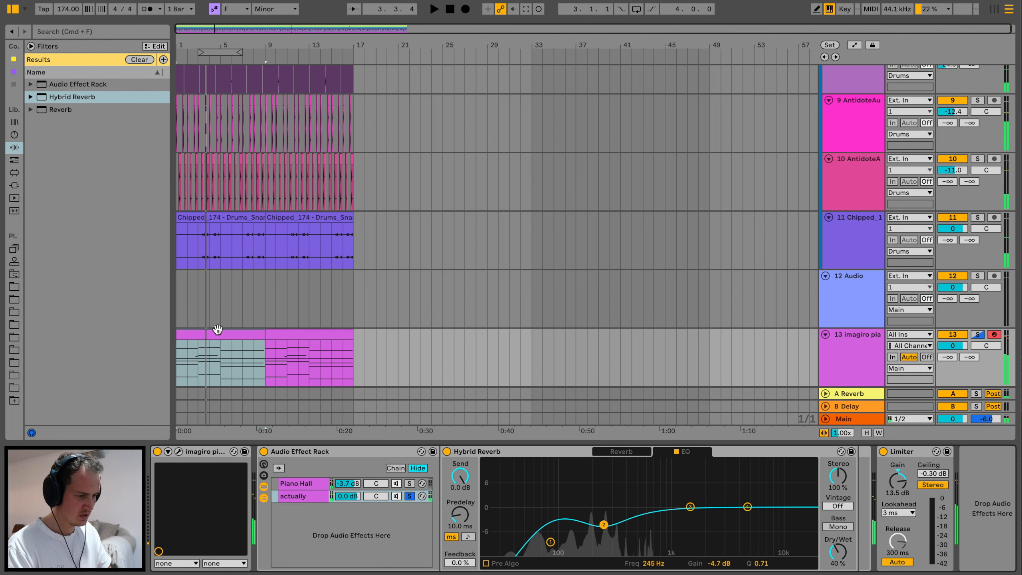
- Insert a new MIDI track below the piano track and search the library for "operat"
{"action": "double_click", "coordinate": [217, 329]}
{"action": "key", "text": "super+shift+t"}
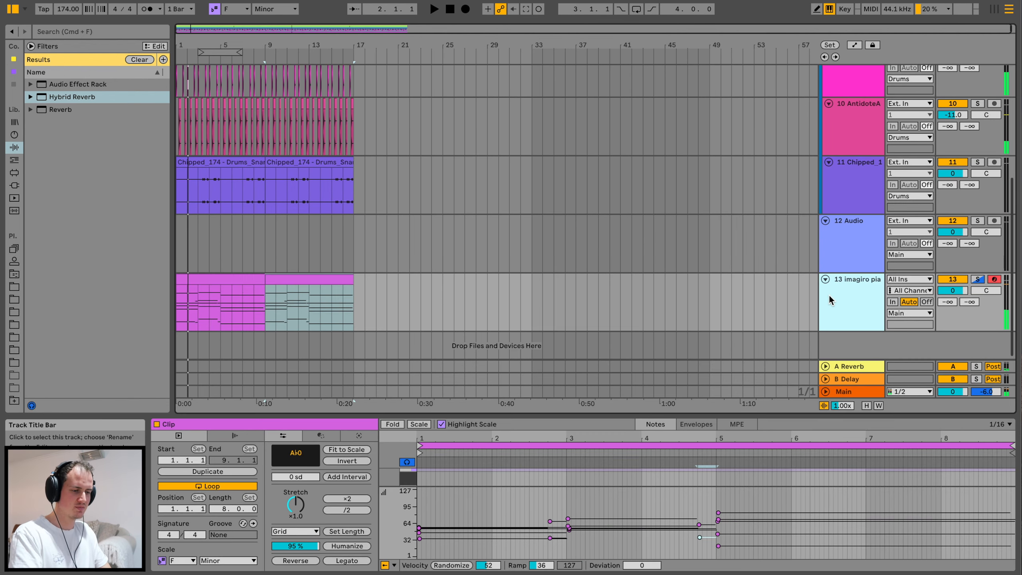
{"action": "left_click", "coordinate": [65, 35]}
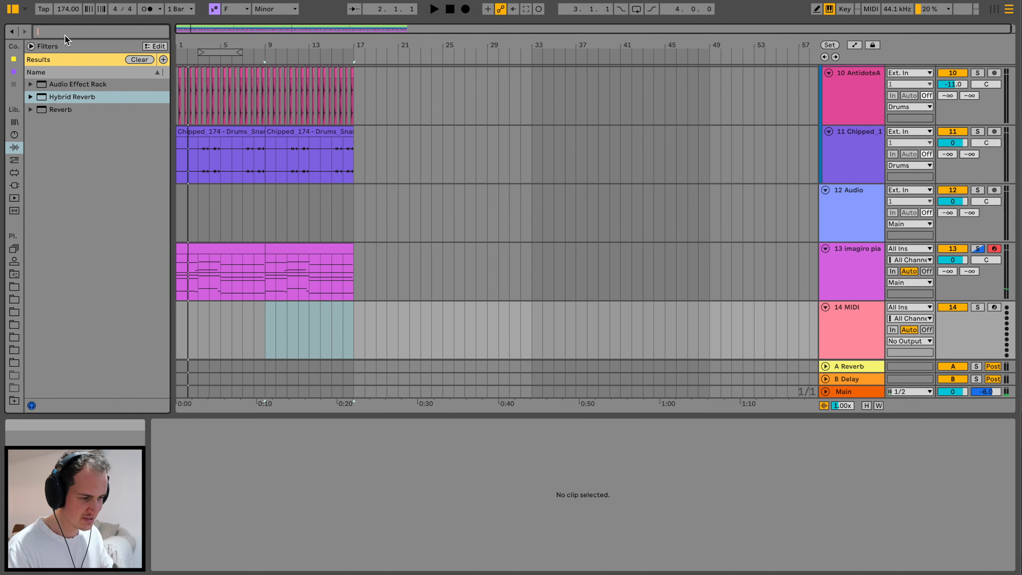
{"action": "type", "text": "an"}
{"action": "key", "text": "BackSpace"}
{"action": "key", "text": "BackSpace"}
{"action": "type", "text": "operat"}
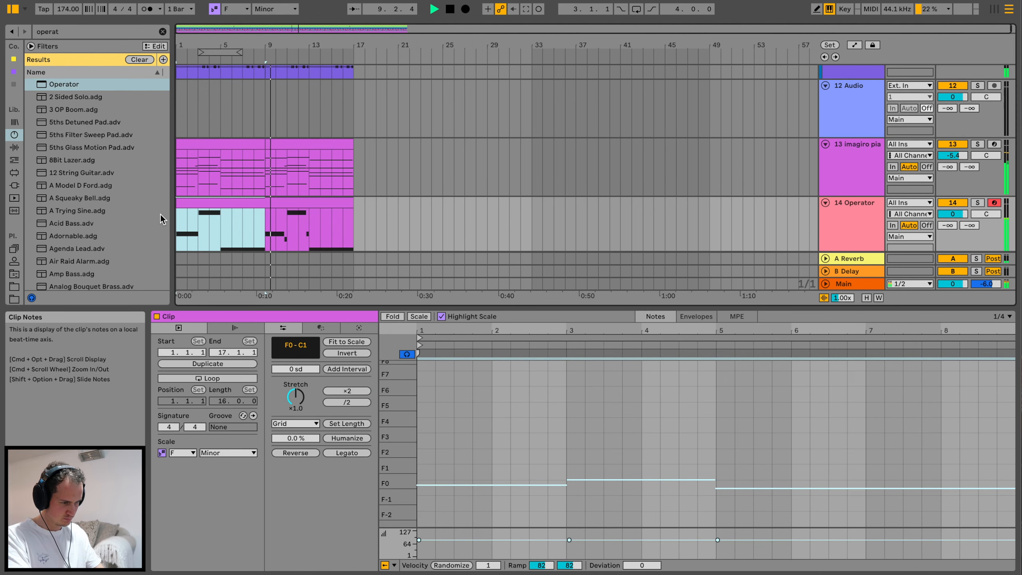
- Duplicate the eight-bar Operator bass clip to bar 9 and open the second piano clip in the note editor
{"action": "key", "text": "super+d"}
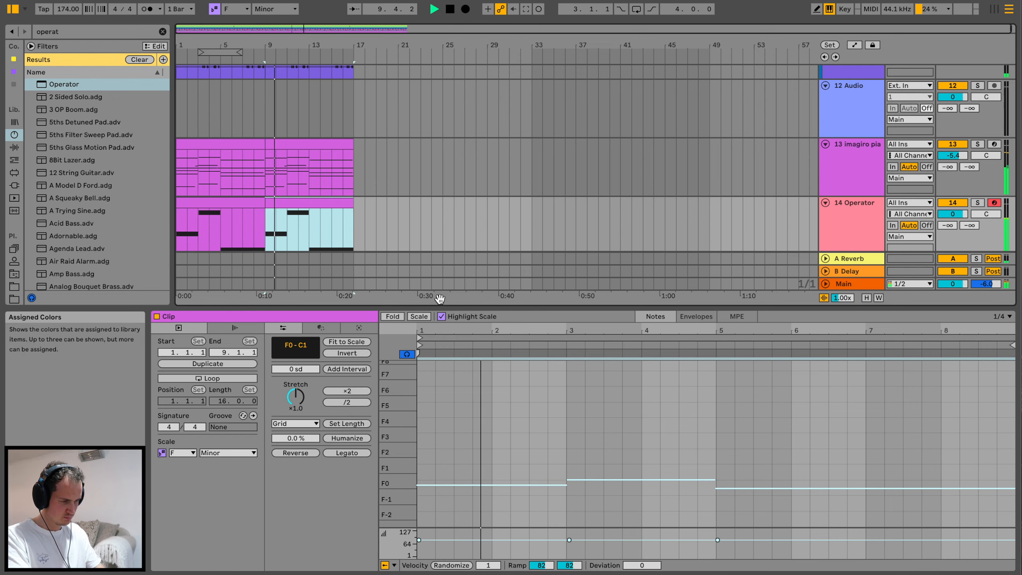
{"action": "left_click_drag", "start_coordinate": [452, 307], "coordinate": [445, 558]}
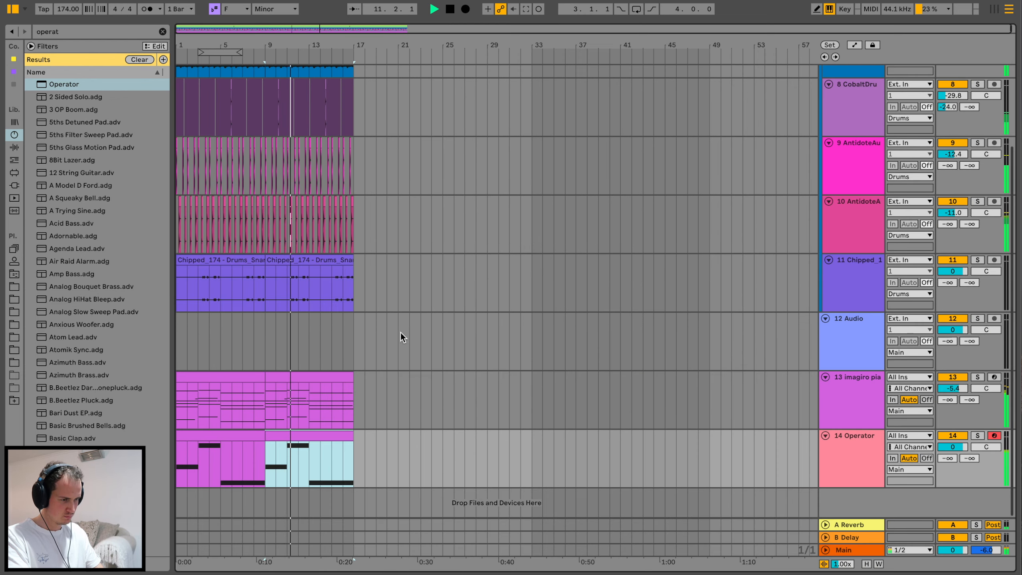
{"action": "left_click_drag", "start_coordinate": [238, 44], "coordinate": [314, 182]}
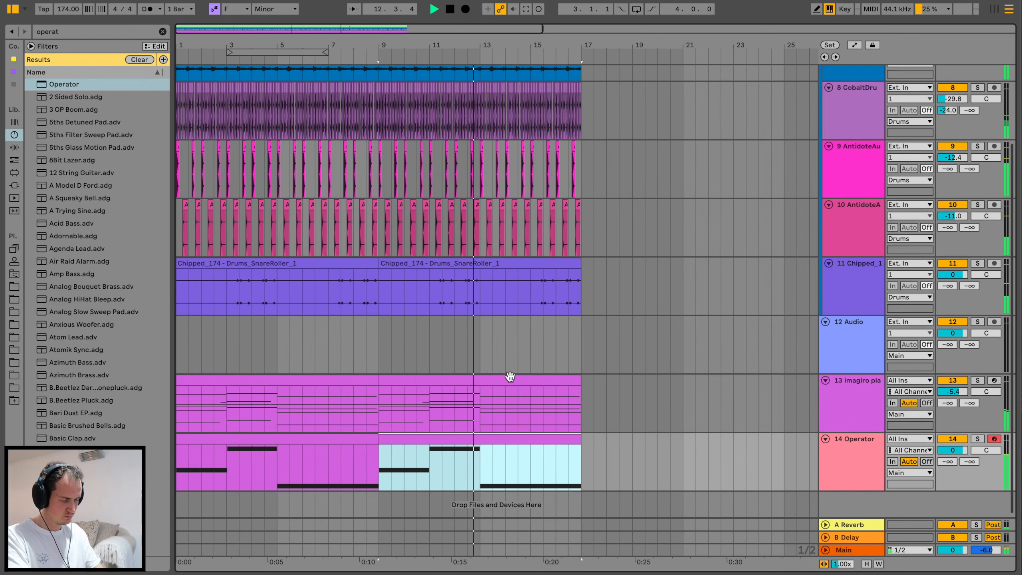
{"action": "double_click", "coordinate": [507, 376]}
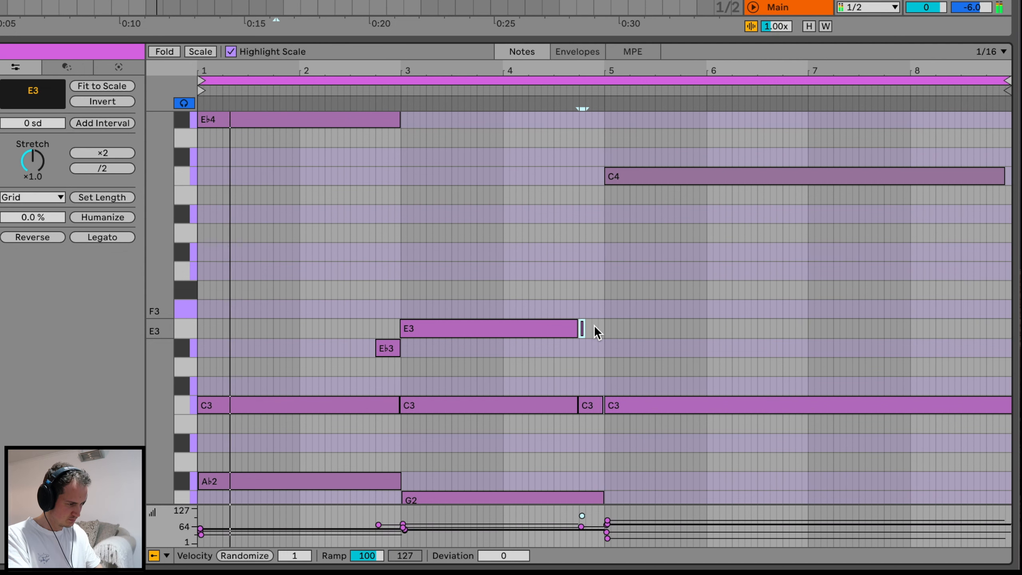
- Extend the short E3 note to bar 5, lower its velocity to 58, and move the C4 note at bar 5 down to F3
{"action": "left_click_drag", "start_coordinate": [581, 328], "coordinate": [603, 328]}
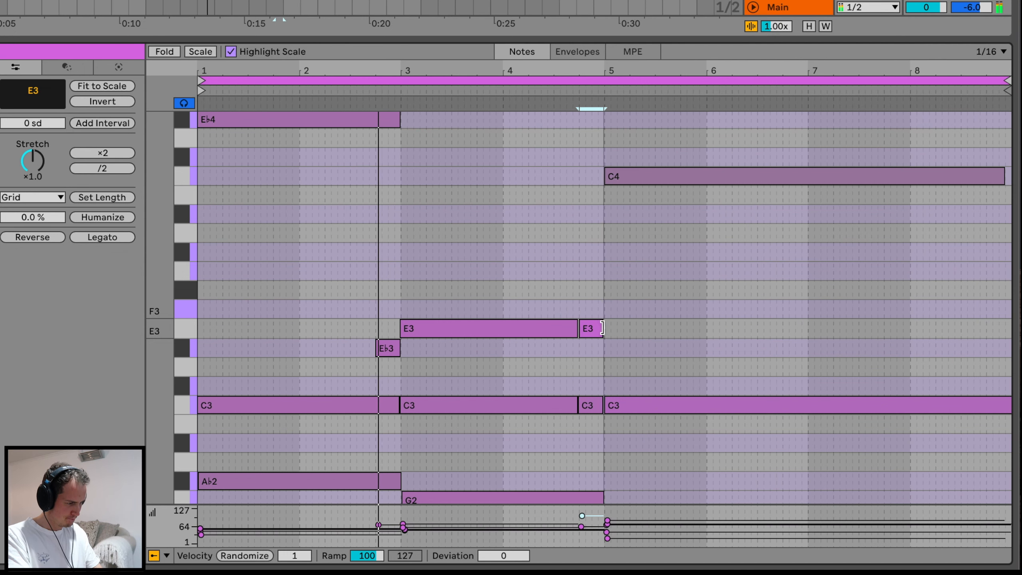
{"action": "left_click_drag", "start_coordinate": [641, 177], "coordinate": [640, 315]}
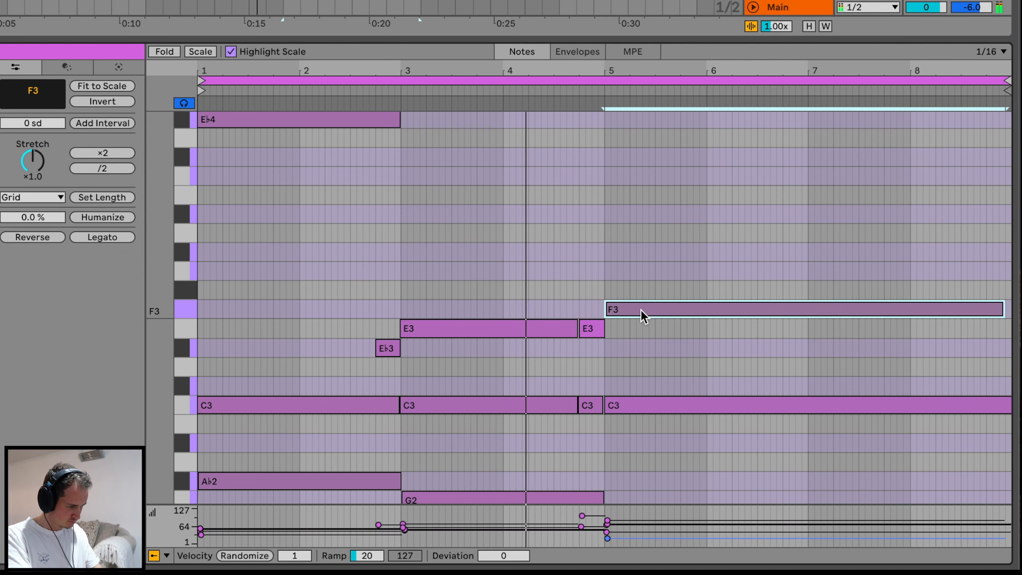
{"action": "left_click_drag", "start_coordinate": [582, 515], "coordinate": [582, 528]}
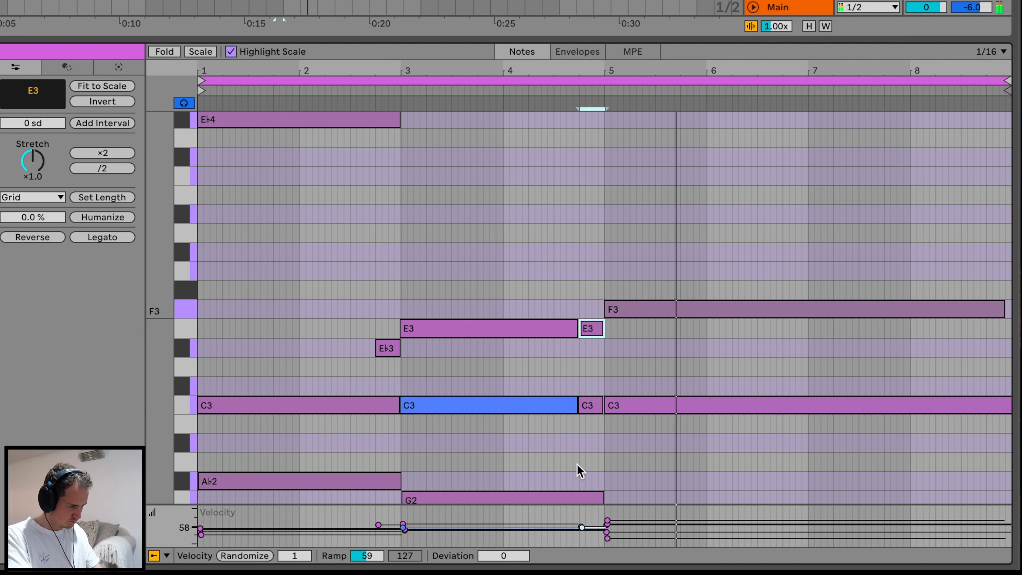
- Delete the long C3 note at bar 5, raise the F3 note's velocity to 61, and audition the edited chords
{"action": "double_click", "coordinate": [637, 407]}
{"action": "left_click", "coordinate": [634, 311]}
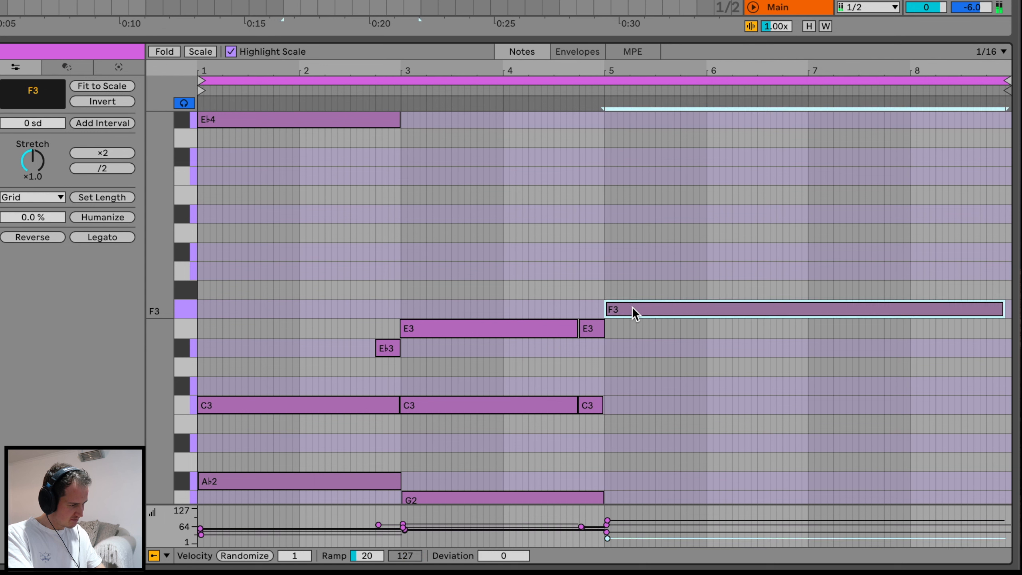
{"action": "left_click_drag", "start_coordinate": [607, 538], "coordinate": [607, 531]}
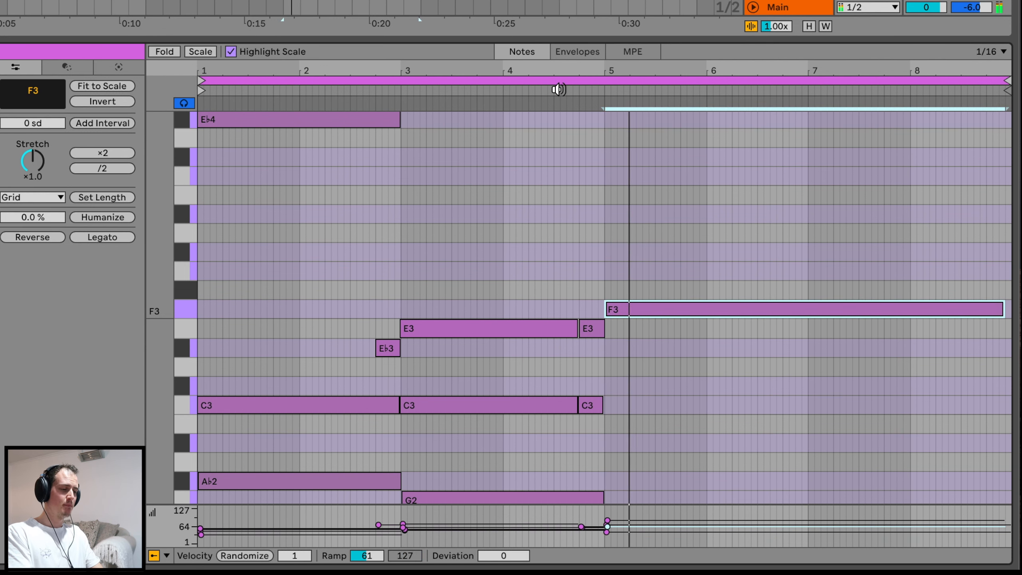
{"action": "key", "text": "space"}
{"action": "left_click_drag", "start_coordinate": [609, 530], "coordinate": [609, 521]}
{"action": "left_click", "coordinate": [571, 89]}
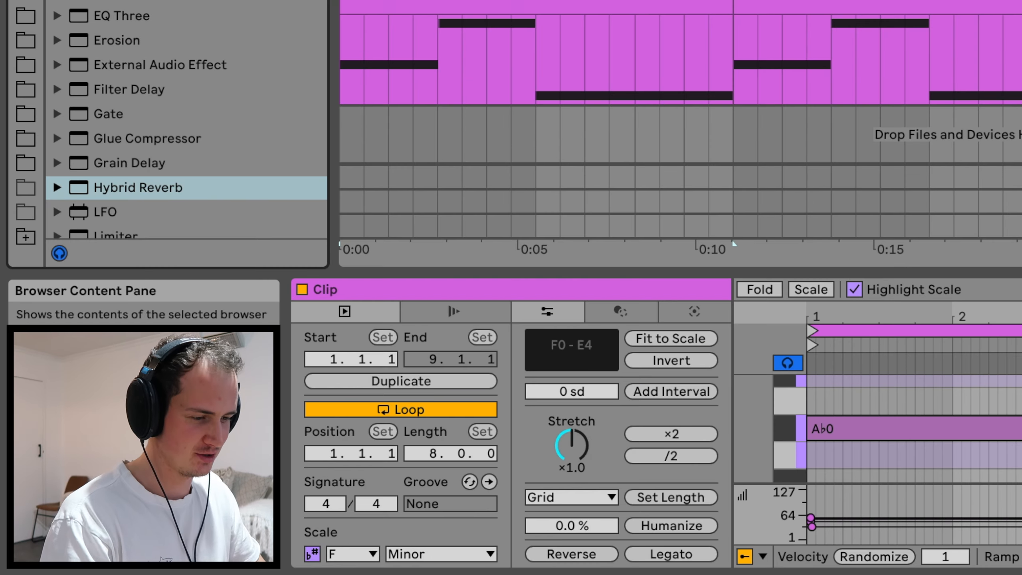
- Load EQ Eight after the Limiter on the piano track and move its band 1 low cut to 102 Hz with Q 0.58 during playback
{"action": "left_click", "coordinate": [128, 1]}
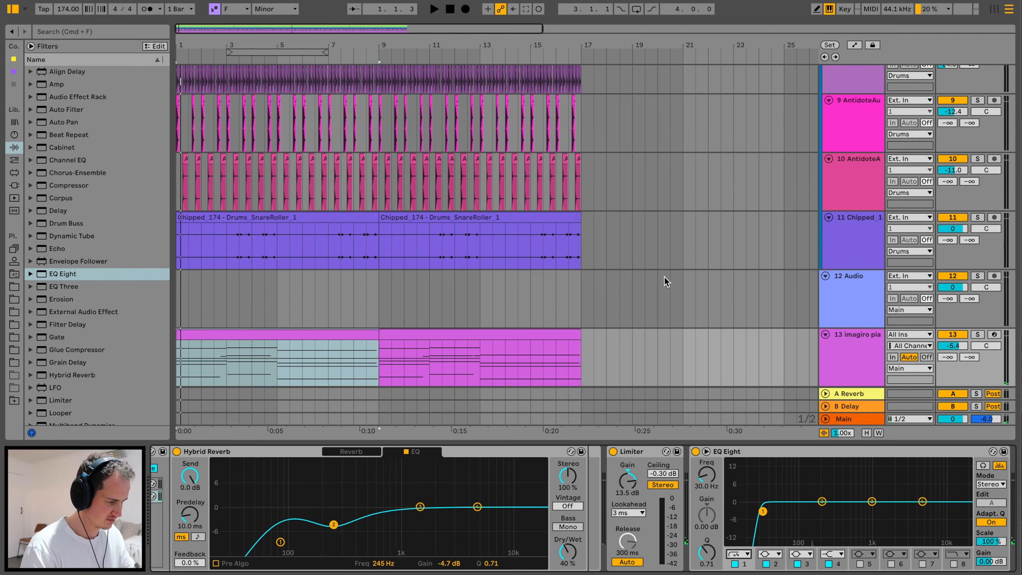
{"action": "scroll", "coordinate": [665, 282], "scroll_direction": "down", "scroll_amount": 4}
{"action": "key", "text": "space"}
{"action": "key", "text": "space"}
{"action": "left_click_drag", "start_coordinate": [762, 511], "coordinate": [800, 514]}
{"action": "key", "text": "space"}
{"action": "key", "text": "space"}
{"action": "key", "text": "space"}
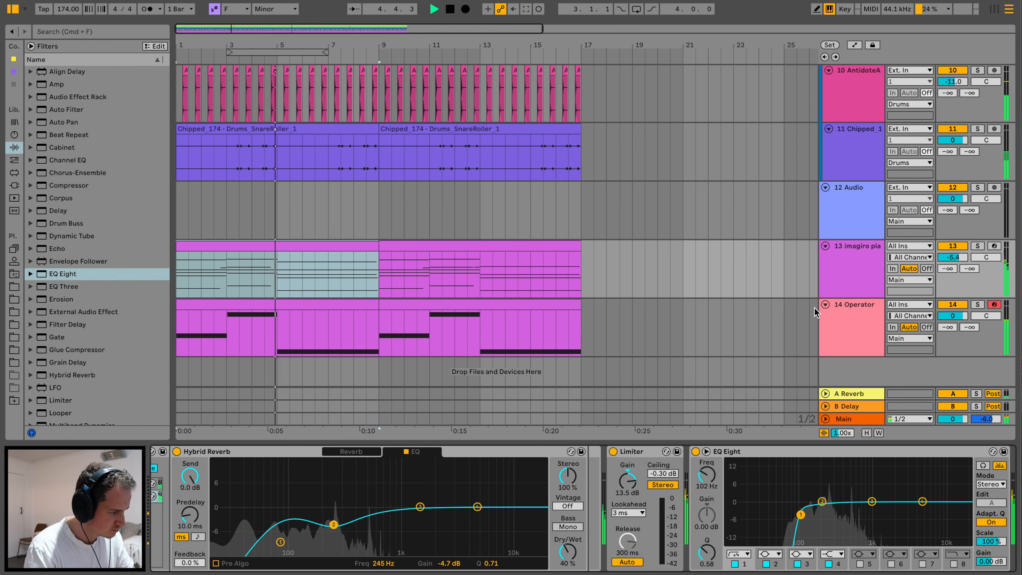
- Solo the Operator track and set oscillator B's fine tuning to 33 during playback
{"action": "left_click", "coordinate": [833, 310]}
{"action": "key", "text": "space"}
{"action": "left_click", "coordinate": [977, 304]}
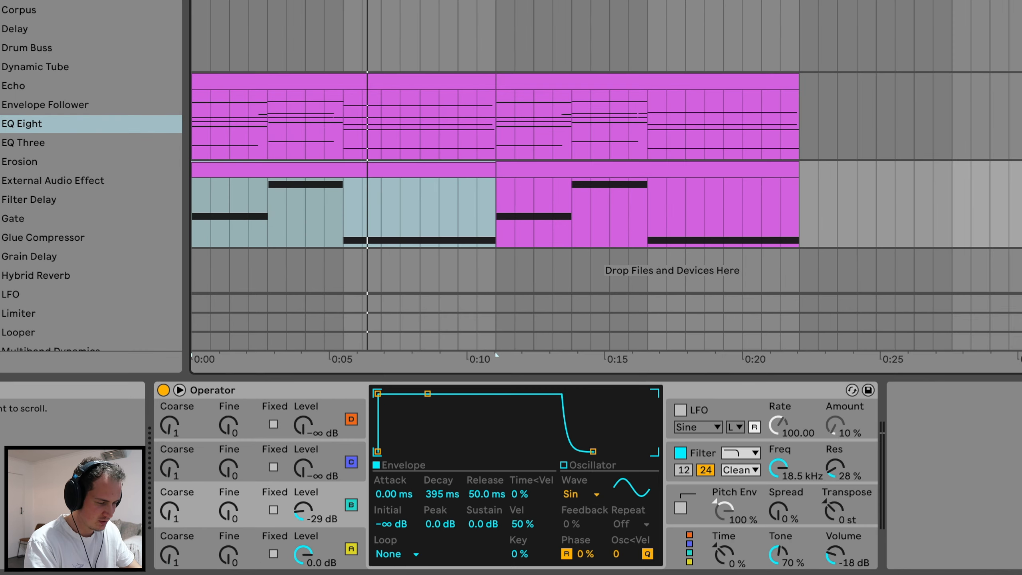
{"action": "key", "text": "space"}
{"action": "left_click_drag", "start_coordinate": [201, 530], "coordinate": [228, 505]}
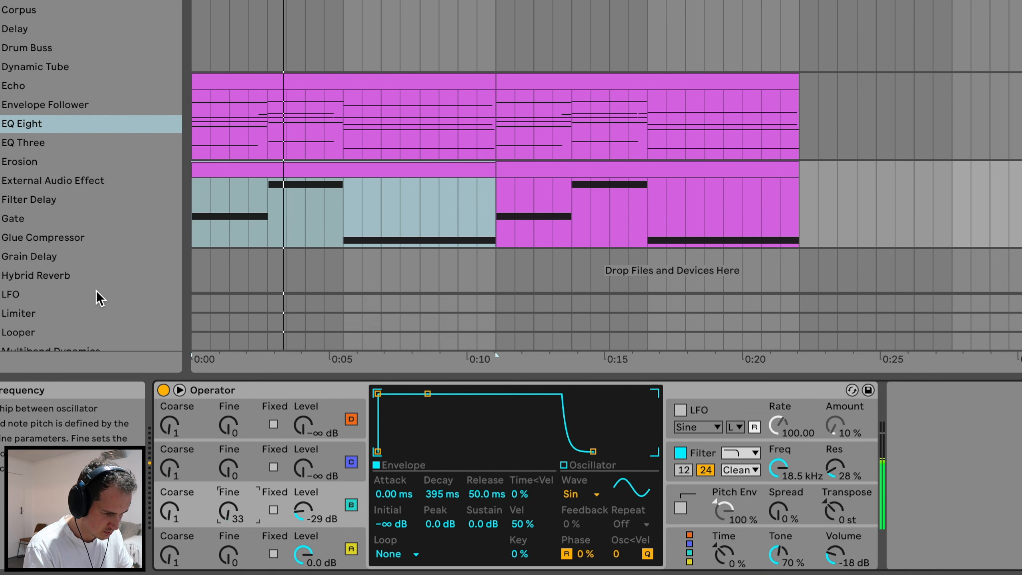
- Load Overdrive after Operator and set its band-pass filter to 50.0 Hz with a bandwidth of 0.50
{"action": "scroll", "coordinate": [48, 243], "scroll_direction": "down", "scroll_amount": 5}
{"action": "left_click", "coordinate": [24, 172]}
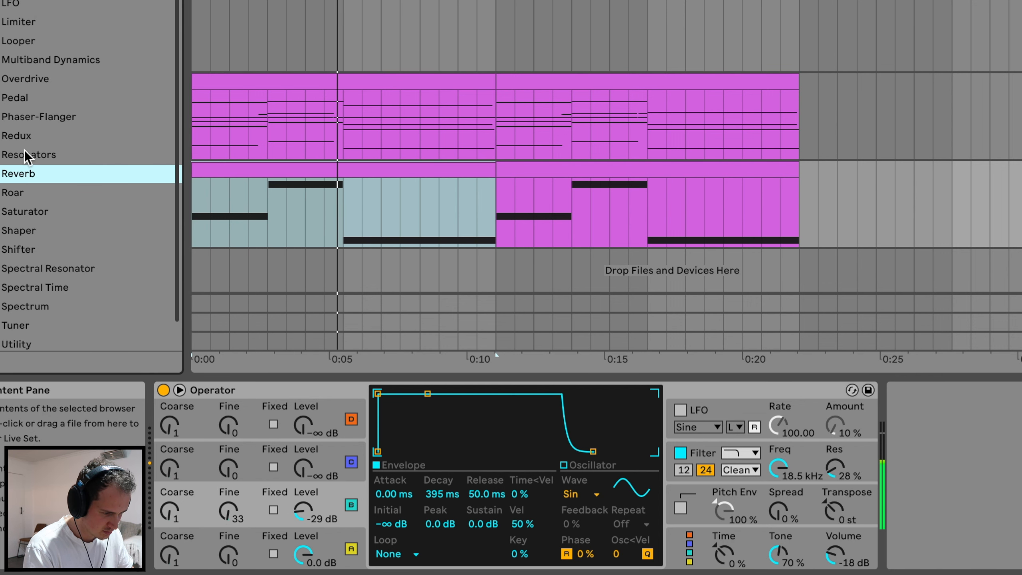
{"action": "double_click", "coordinate": [33, 76]}
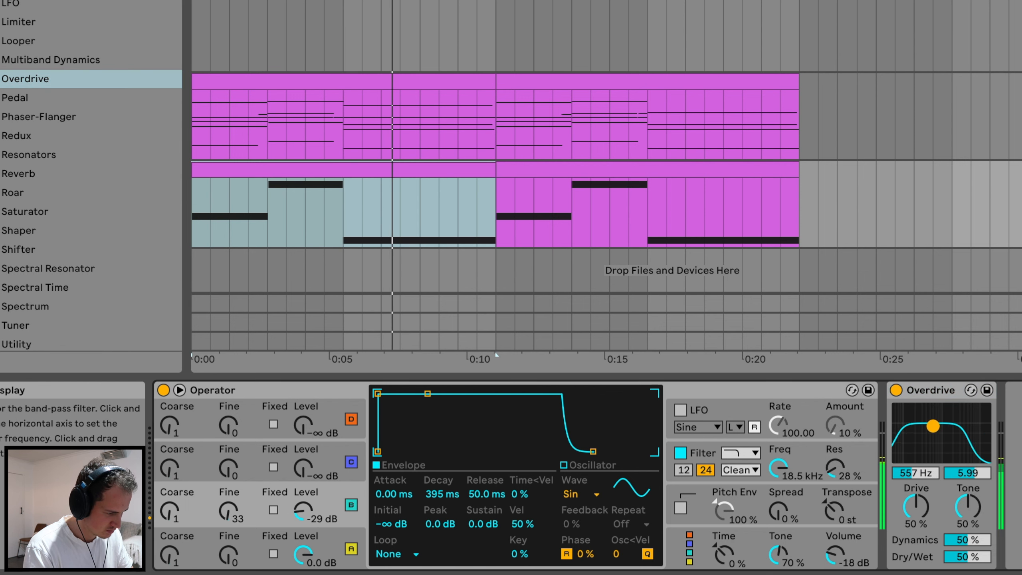
{"action": "left_click_drag", "start_coordinate": [945, 422], "coordinate": [897, 456]}
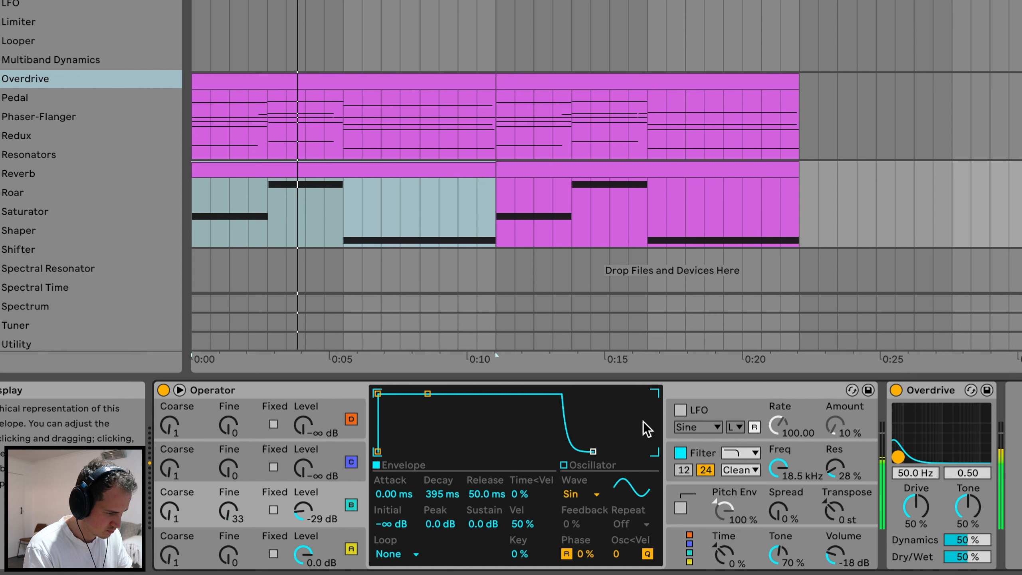
- Limit Operator to 1 voice, replay the bass line, and raise oscillator B's fine tuning to 75
{"action": "left_click", "coordinate": [679, 546]}
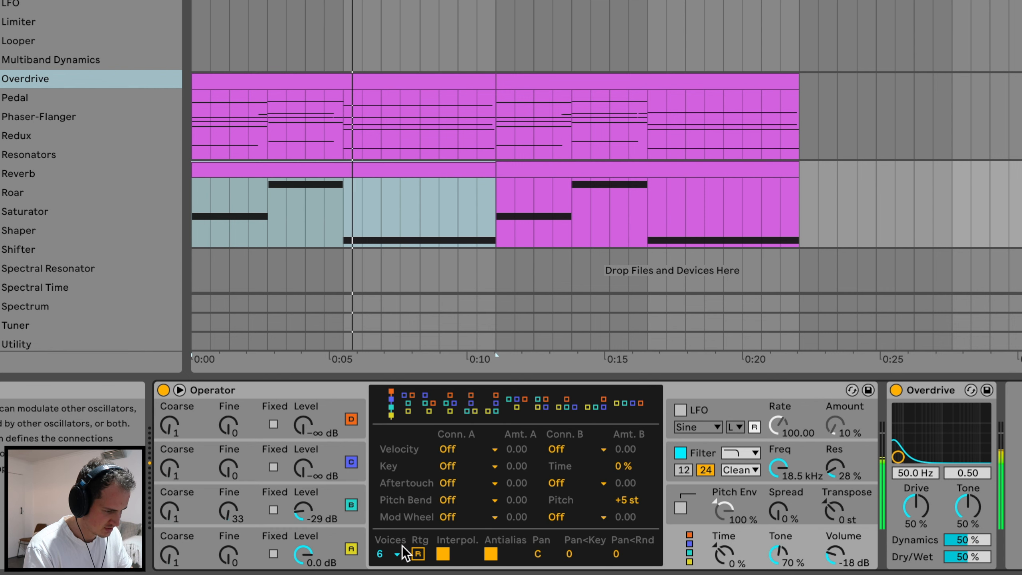
{"action": "left_click", "coordinate": [388, 554]}
{"action": "left_click", "coordinate": [383, 360]}
{"action": "key", "text": "space"}
{"action": "key", "text": "space"}
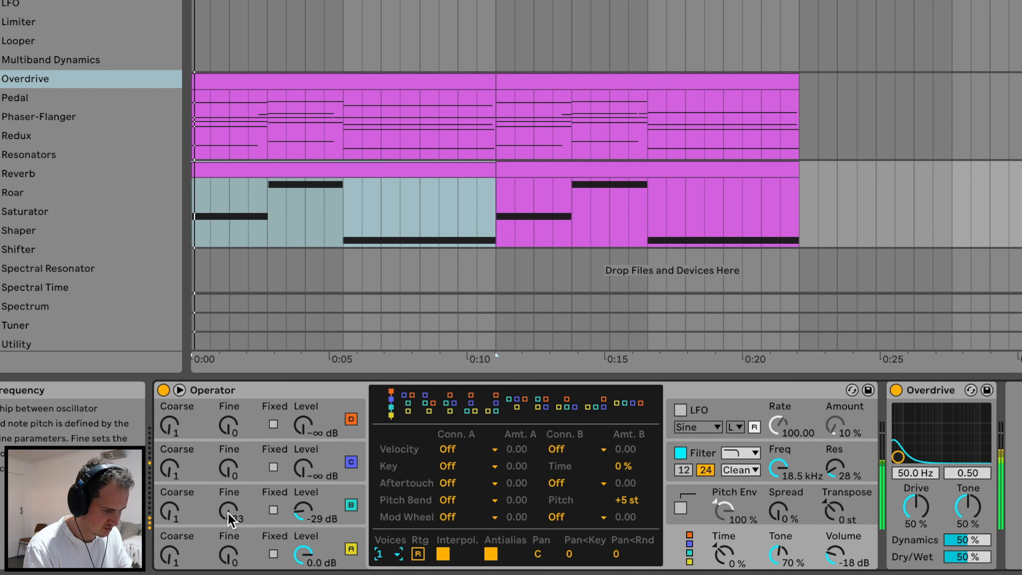
{"action": "left_click_drag", "start_coordinate": [228, 511], "coordinate": [228, 492]}
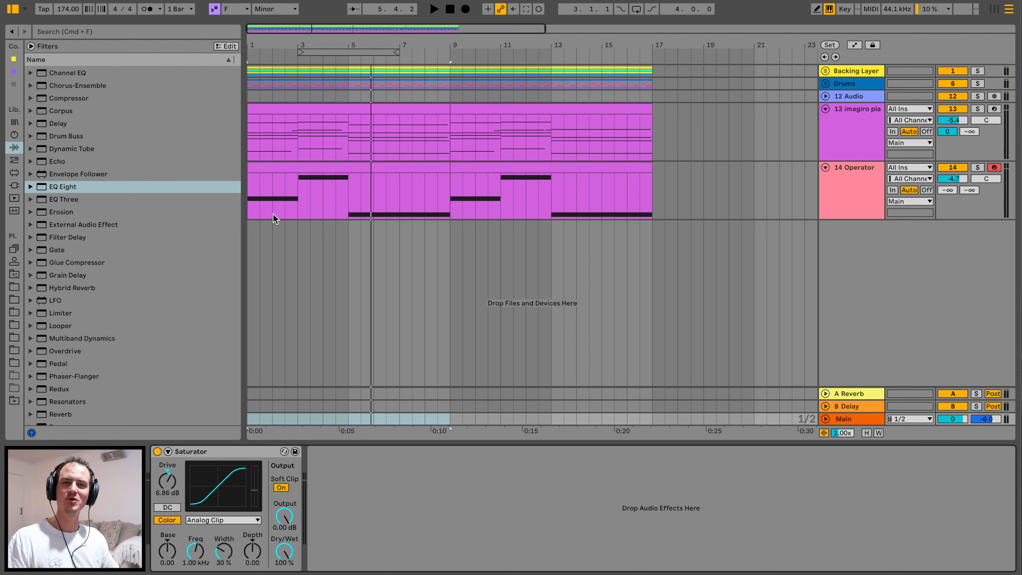
- Examine the piano and Operator device chains and look over the drum tracks in the arrangement during playback
{"action": "left_click", "coordinate": [274, 108]}
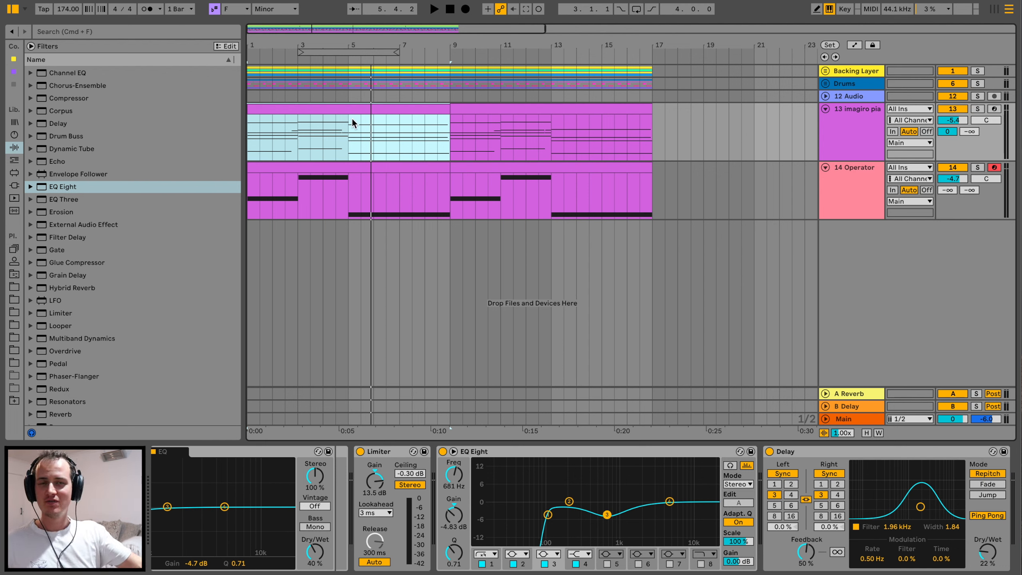
{"action": "scroll", "coordinate": [481, 457], "scroll_direction": "left", "scroll_amount": 10}
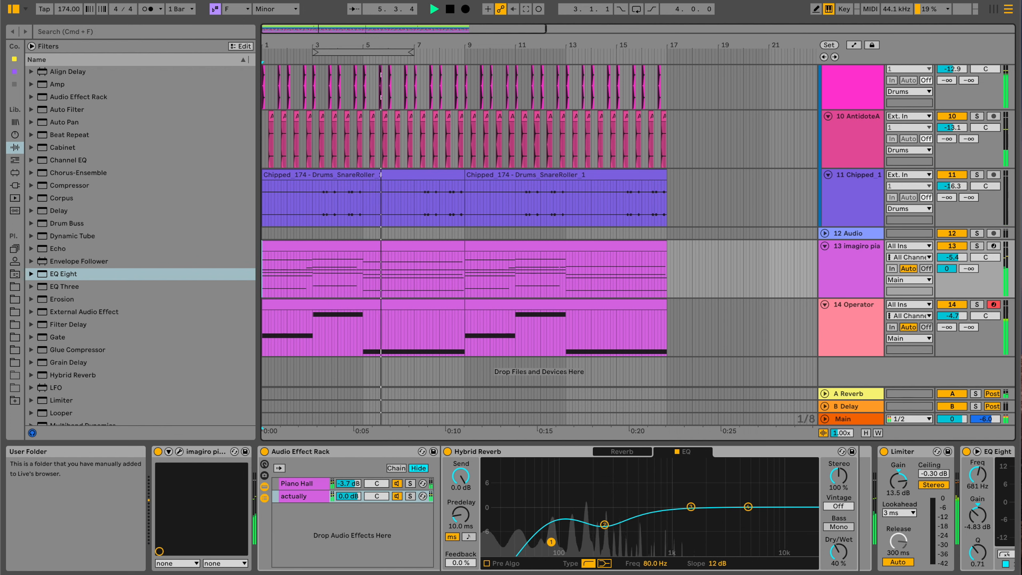
{"action": "left_click", "coordinate": [835, 333]}
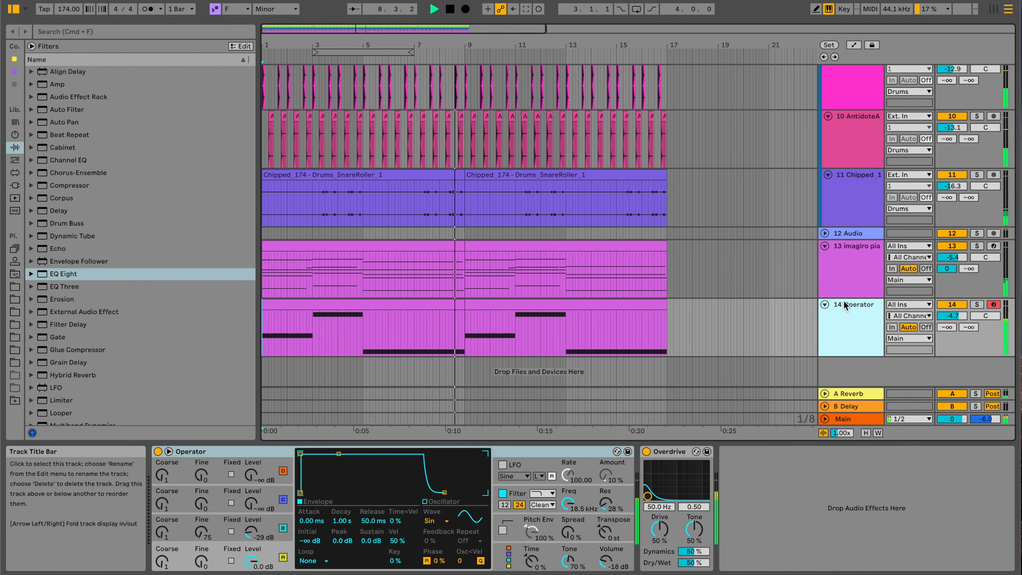
{"action": "left_click", "coordinate": [850, 266]}
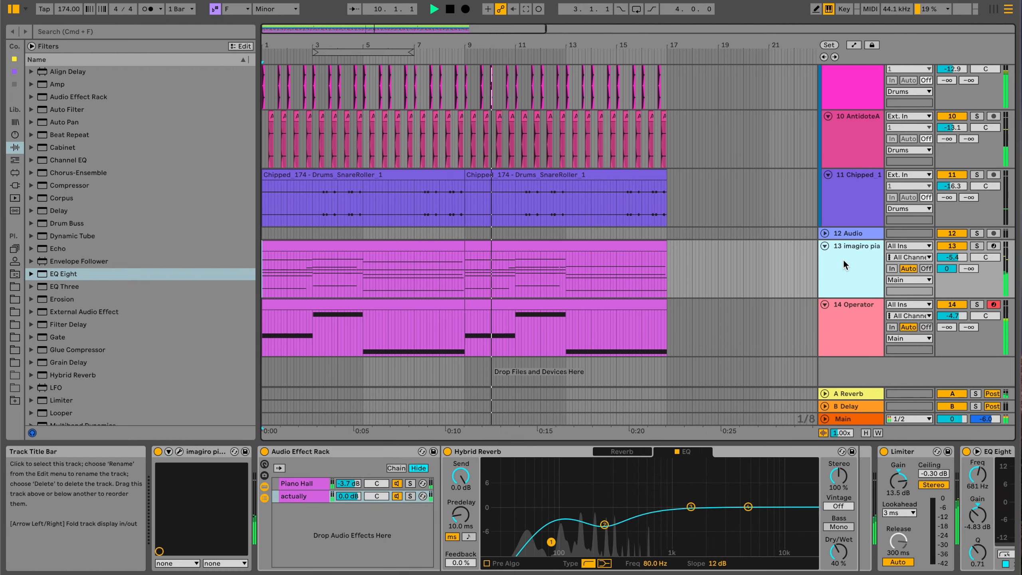
{"action": "scroll", "coordinate": [813, 483], "scroll_direction": "right", "scroll_amount": 10}
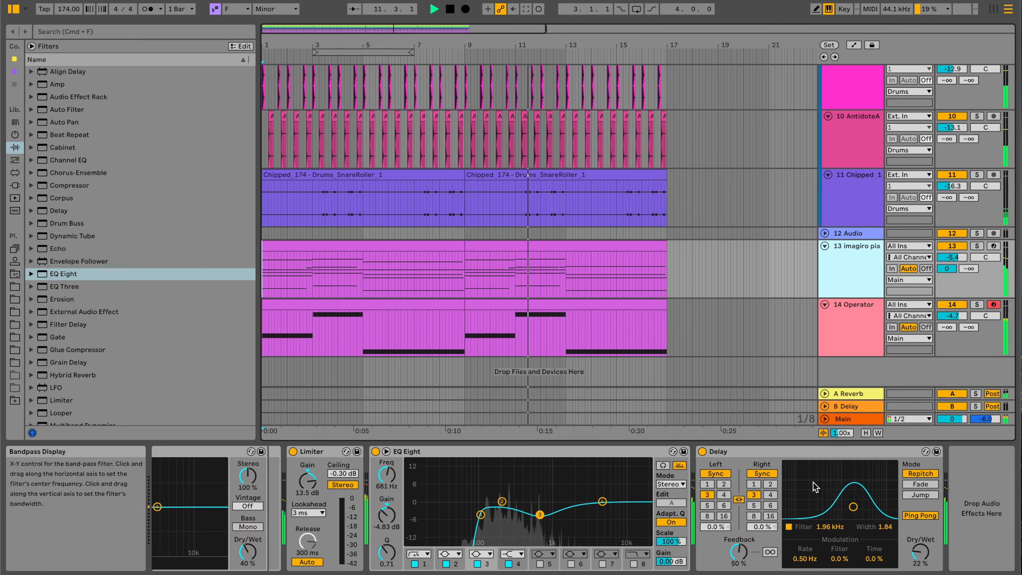
{"action": "scroll", "coordinate": [745, 262], "scroll_direction": "up", "scroll_amount": 1}
{"action": "scroll", "coordinate": [745, 258], "scroll_direction": "up", "scroll_amount": 5}
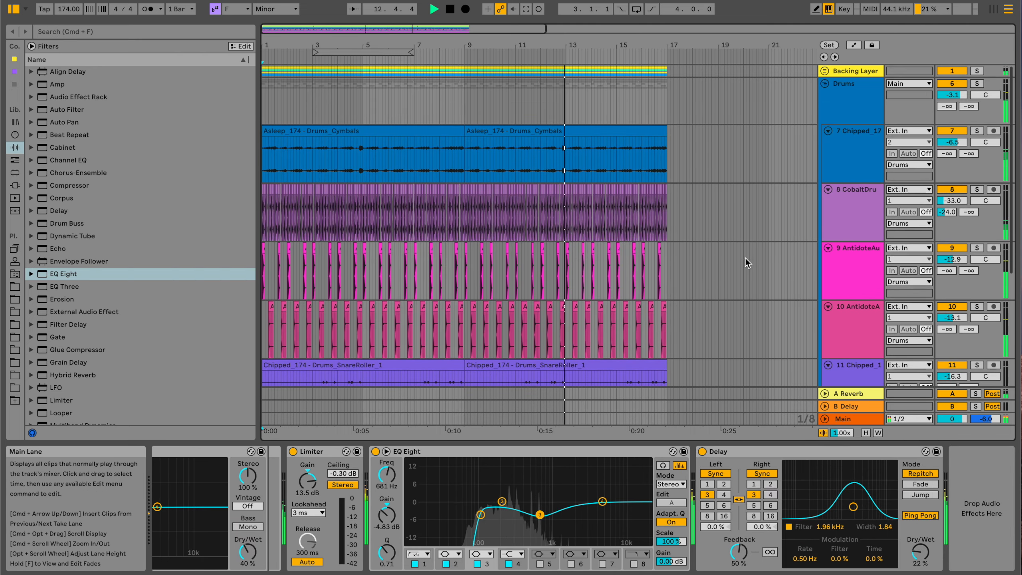
{"action": "scroll", "coordinate": [746, 255], "scroll_direction": "down", "scroll_amount": 5}
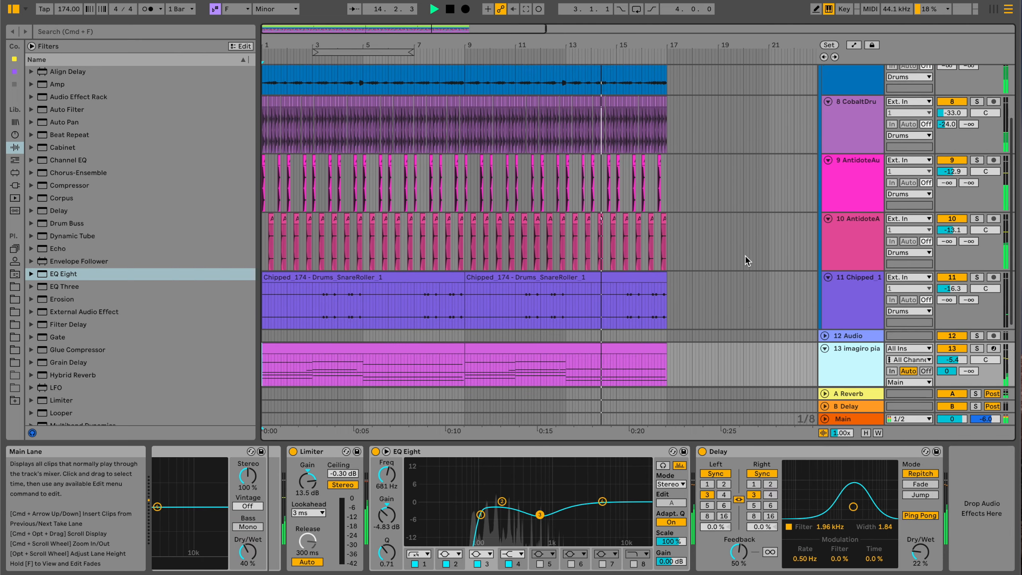
{"action": "scroll", "coordinate": [746, 257], "scroll_direction": "down", "scroll_amount": 1}
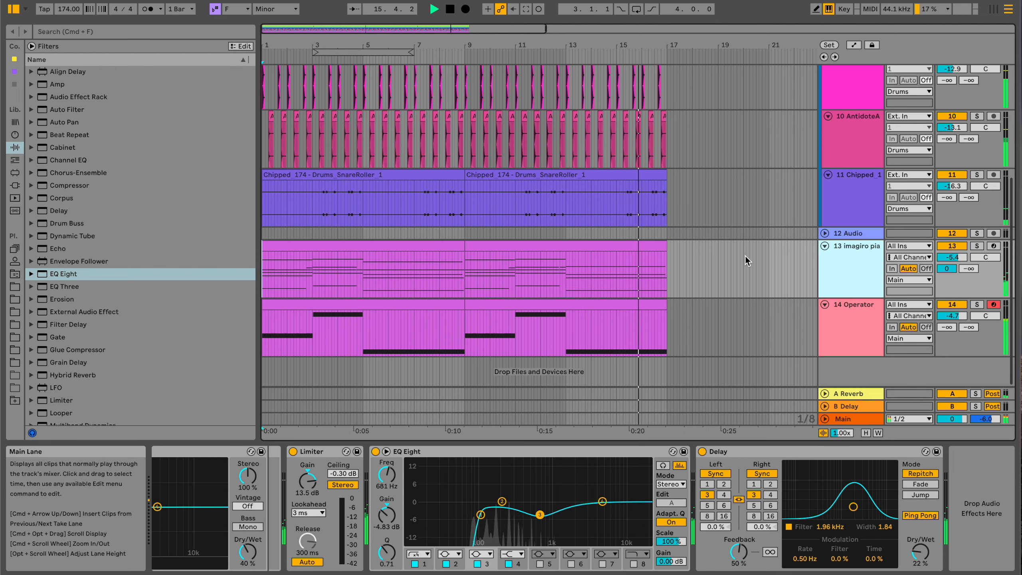